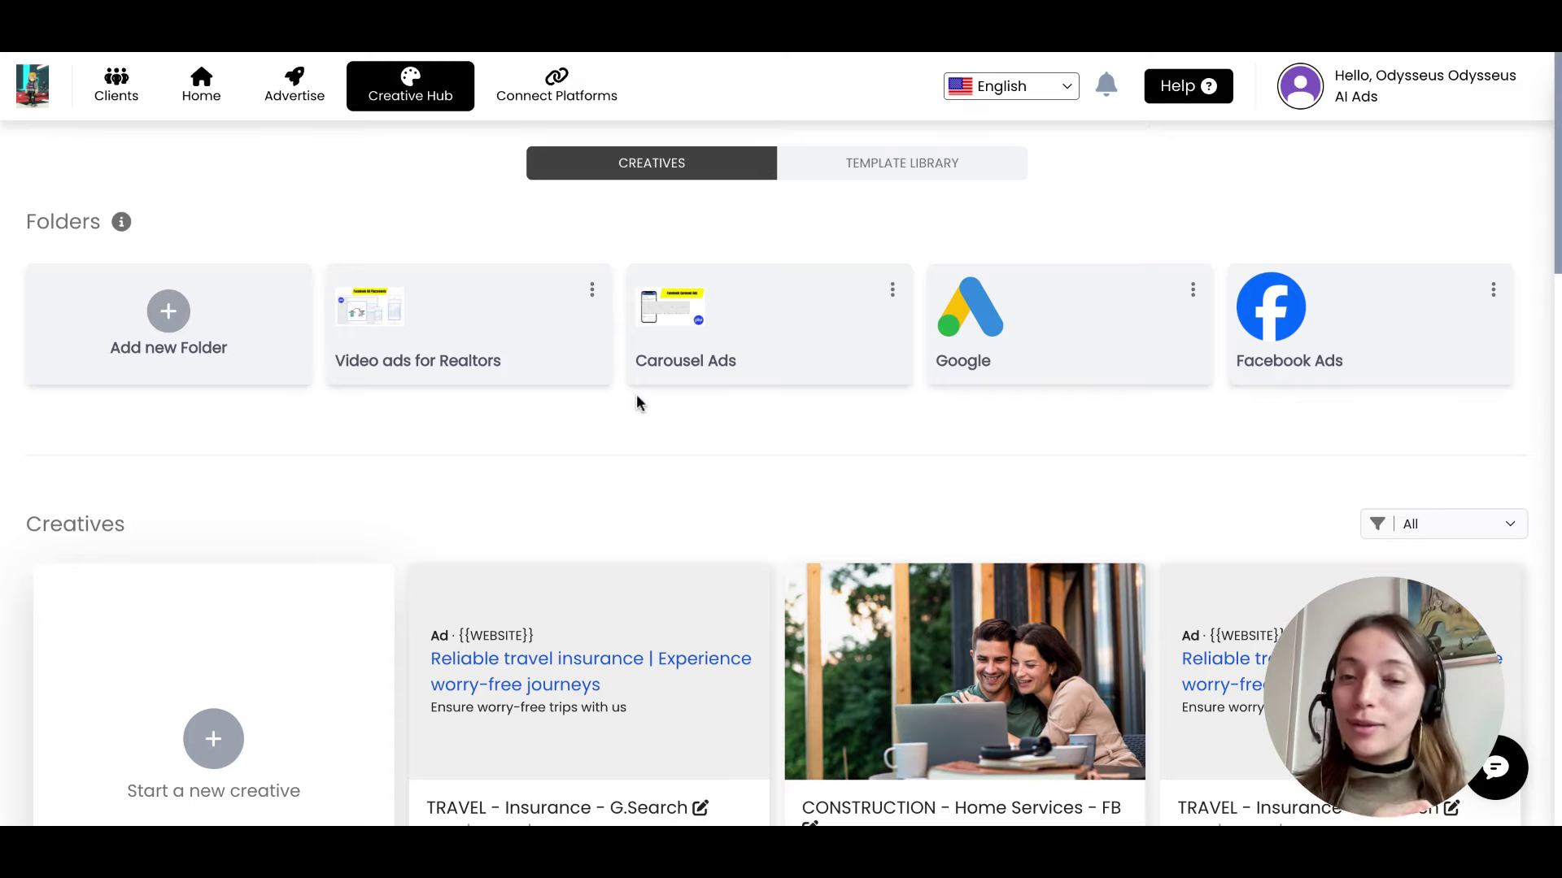
Scroll the Creative Hub page down and back up to look over its folders.
scroll(636, 396, "down", 7)
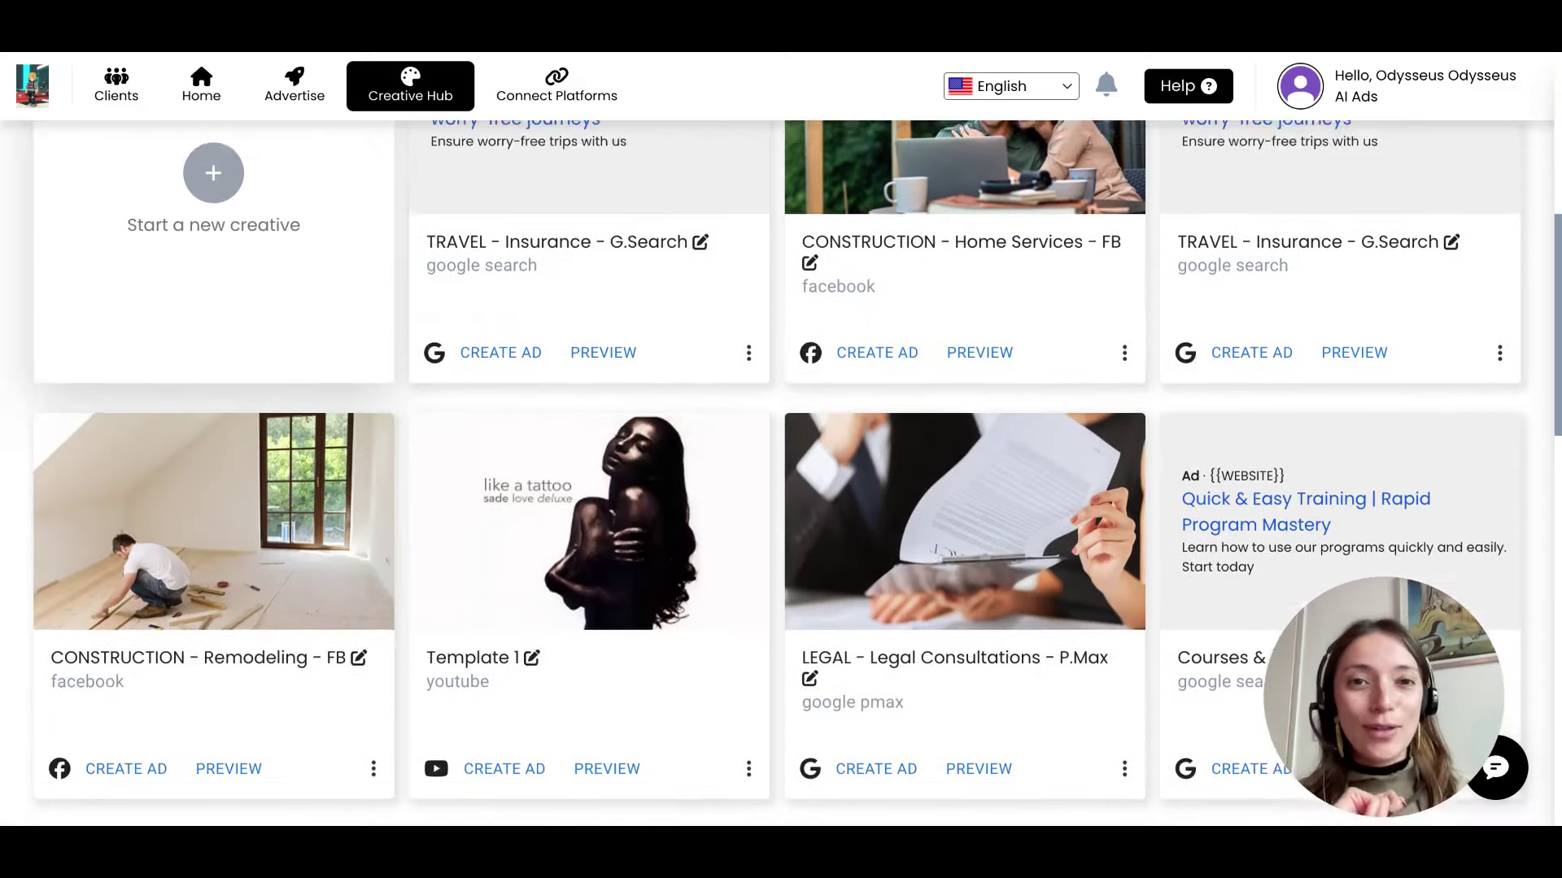
scroll(776, 444, "up", 7)
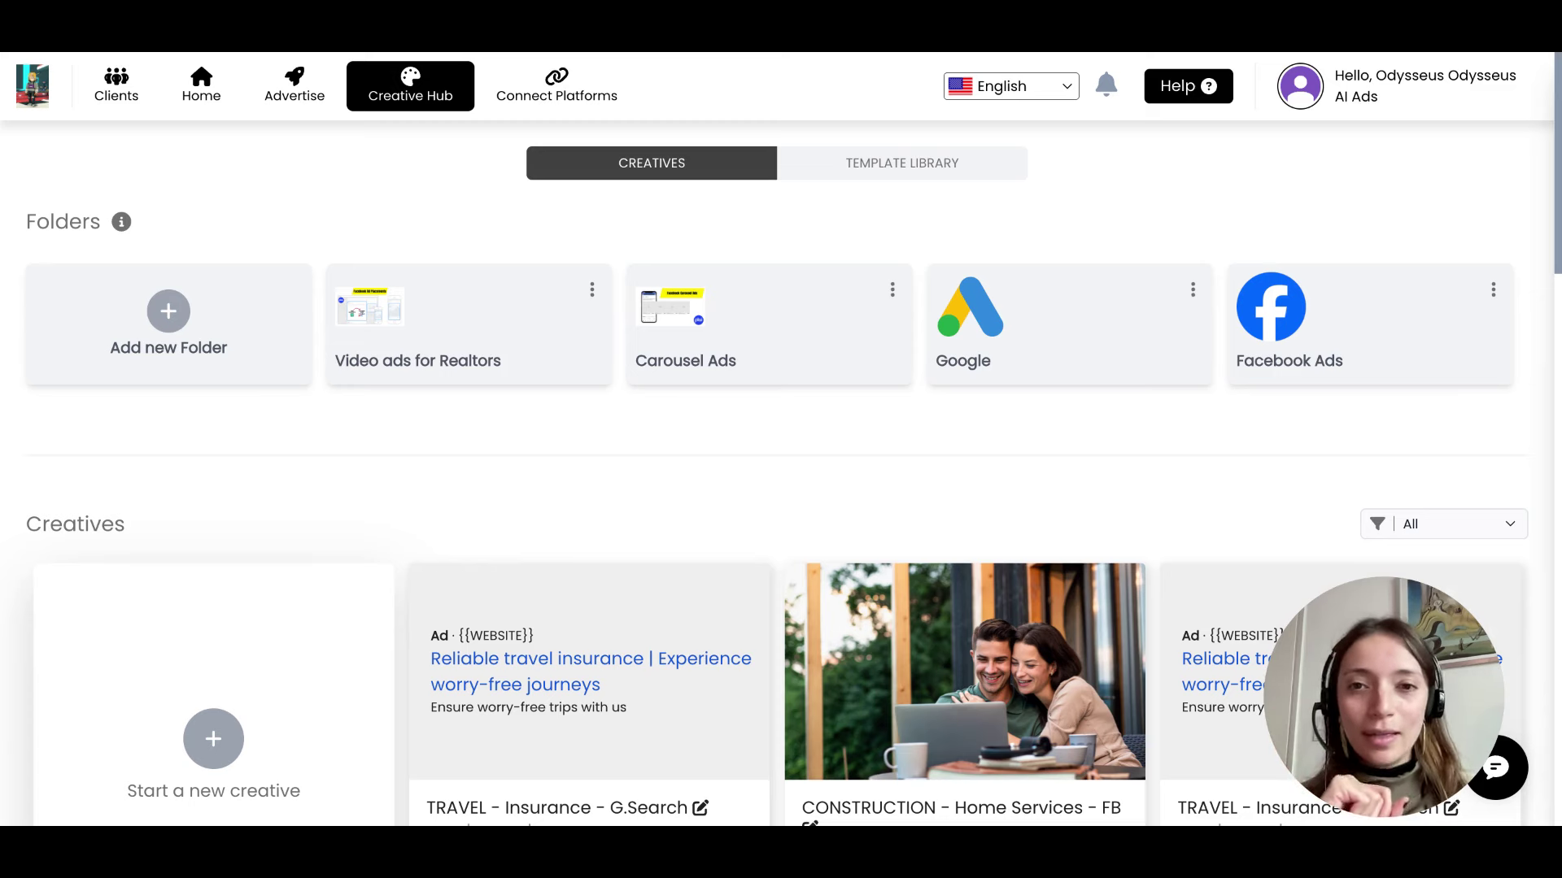
Open the Create folder form, try a test name and the tag list, then close it unsaved.
left_click(151, 323)
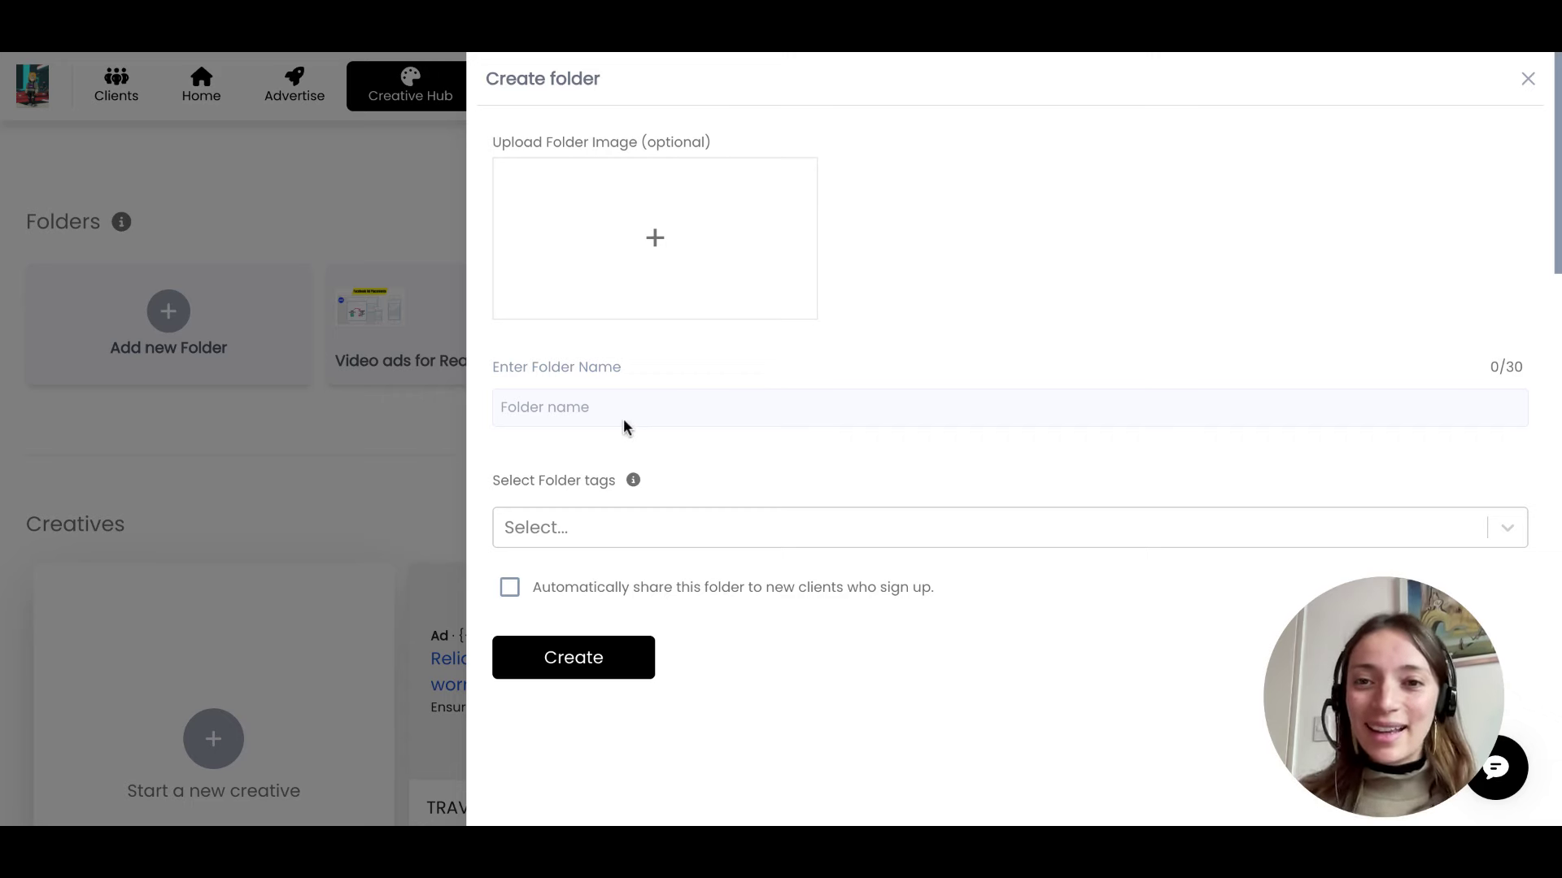
left_click(607, 402)
type("sdsdsds")
key("BackSpace")
key("BackSpace")
key("BackSpace")
key("BackSpace")
key("BackSpace")
key("BackSpace")
key("BackSpace")
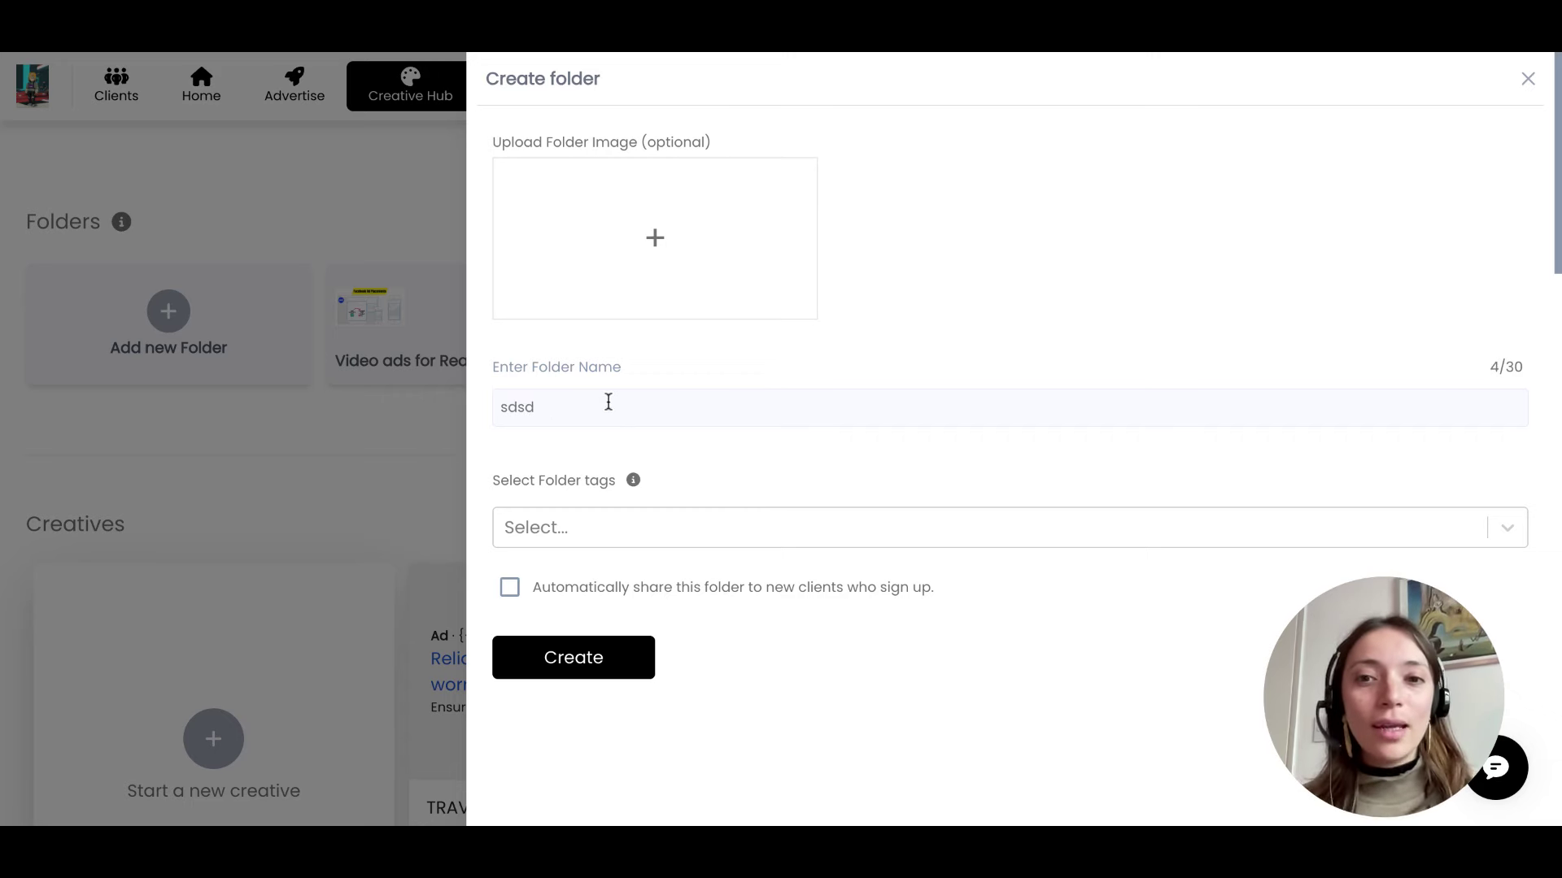
left_click(651, 525)
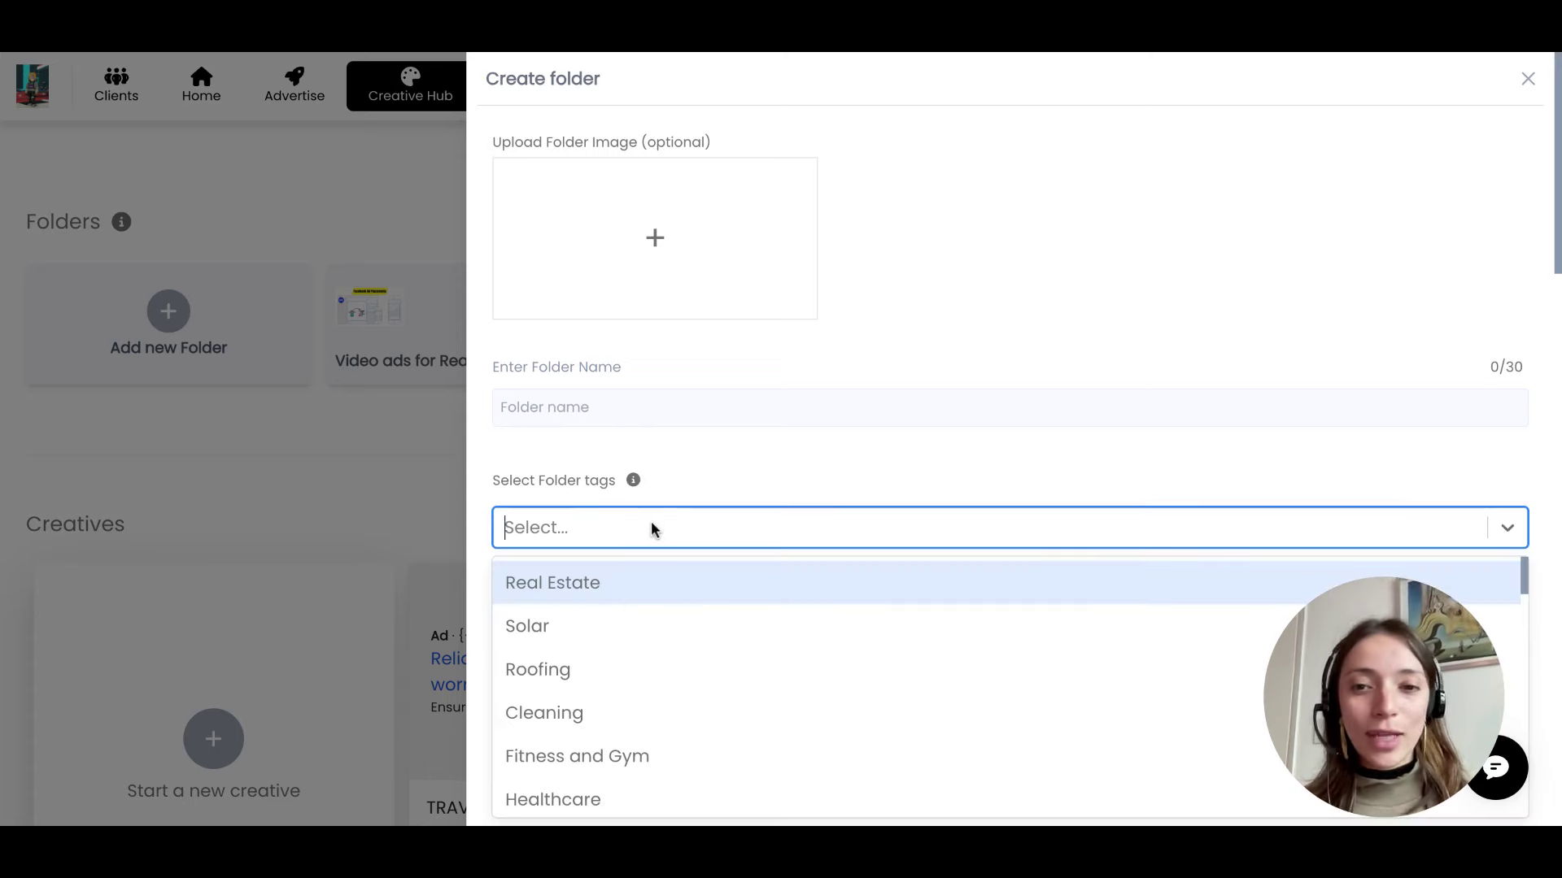
left_click(836, 439)
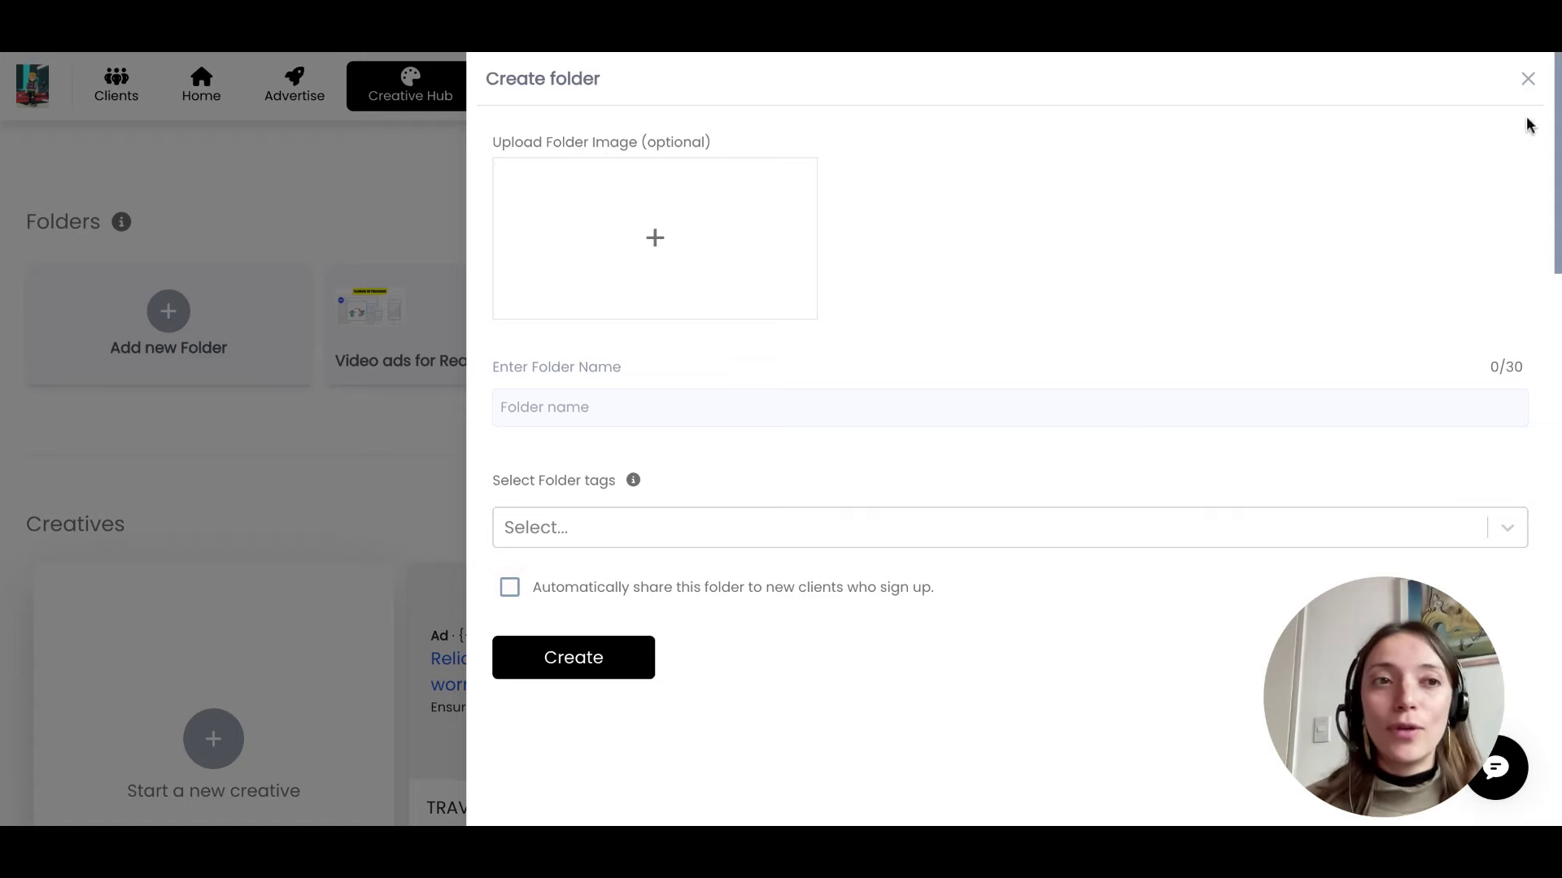
left_click(1526, 78)
Scroll down through the saved creatives grid and back up to the top.
scroll(812, 457, "down", 3)
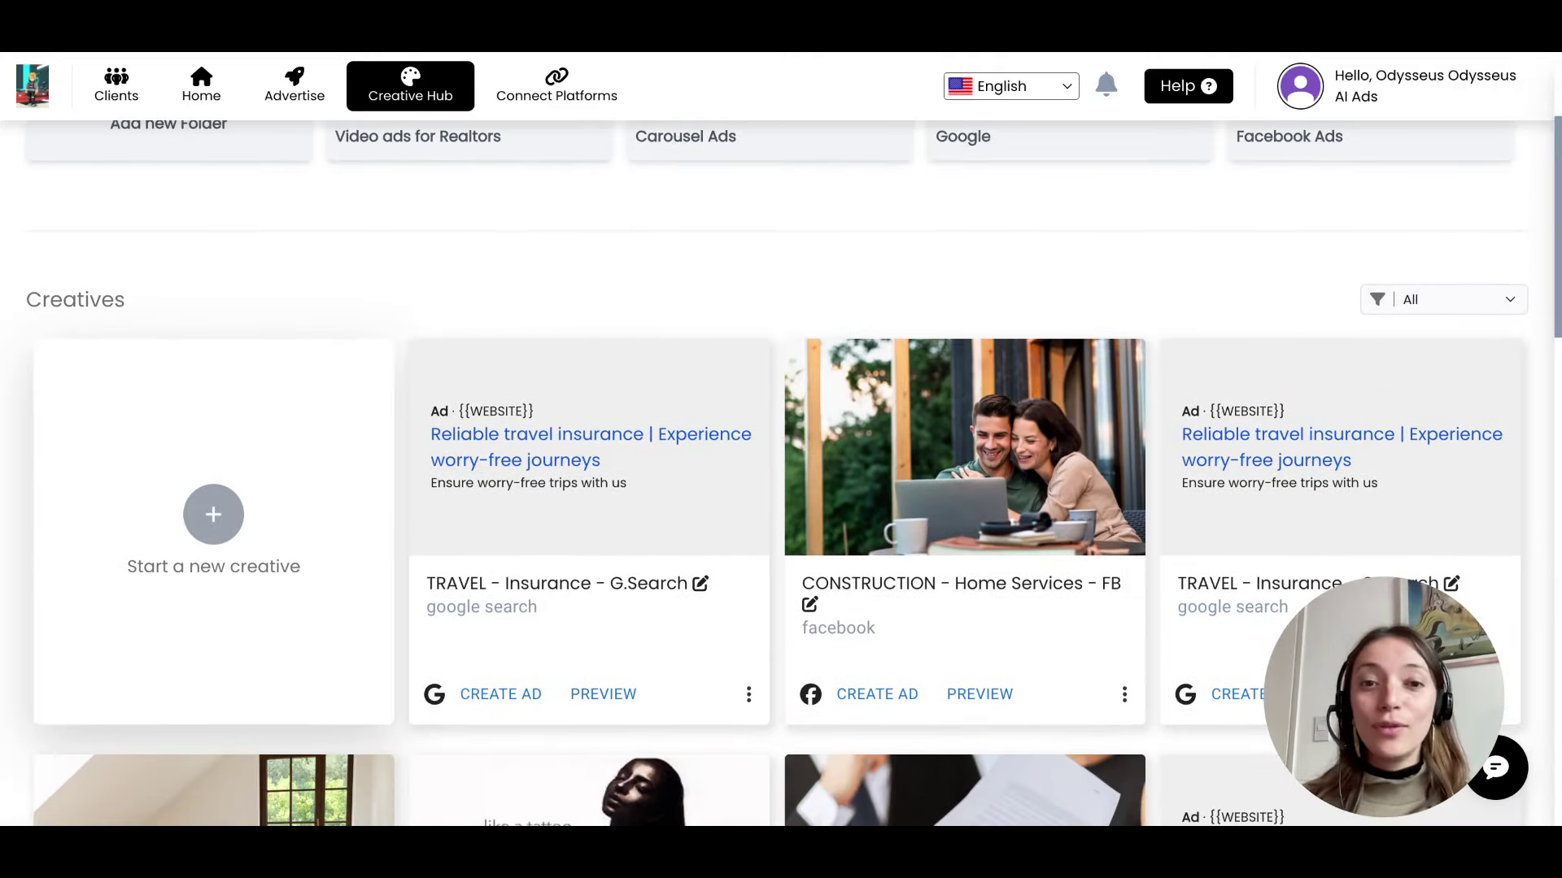
scroll(812, 457, "down", 8)
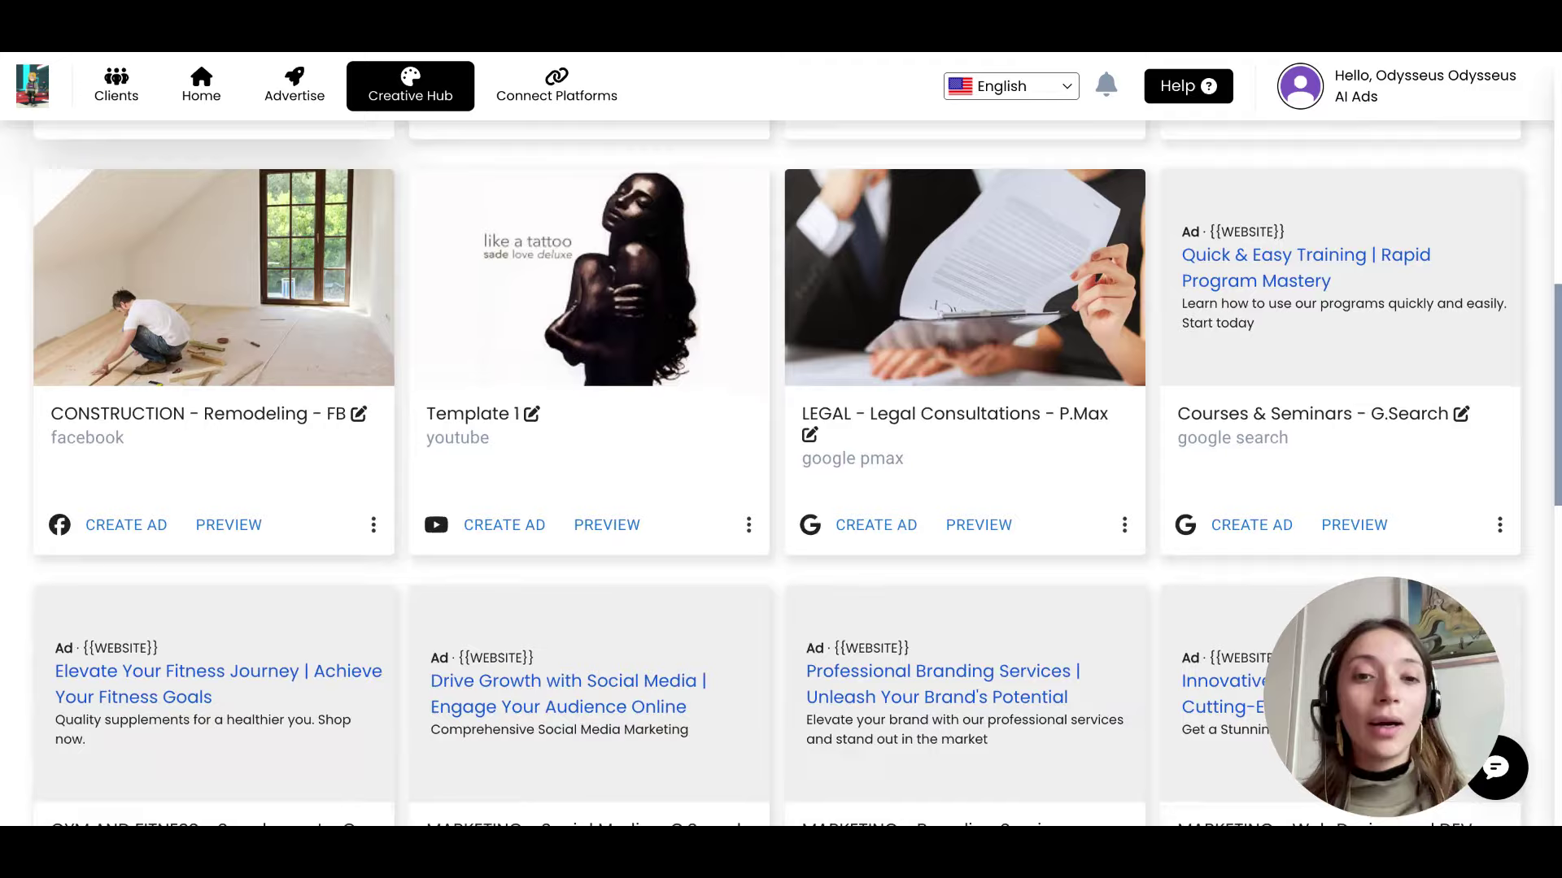
scroll(812, 457, "down", 13)
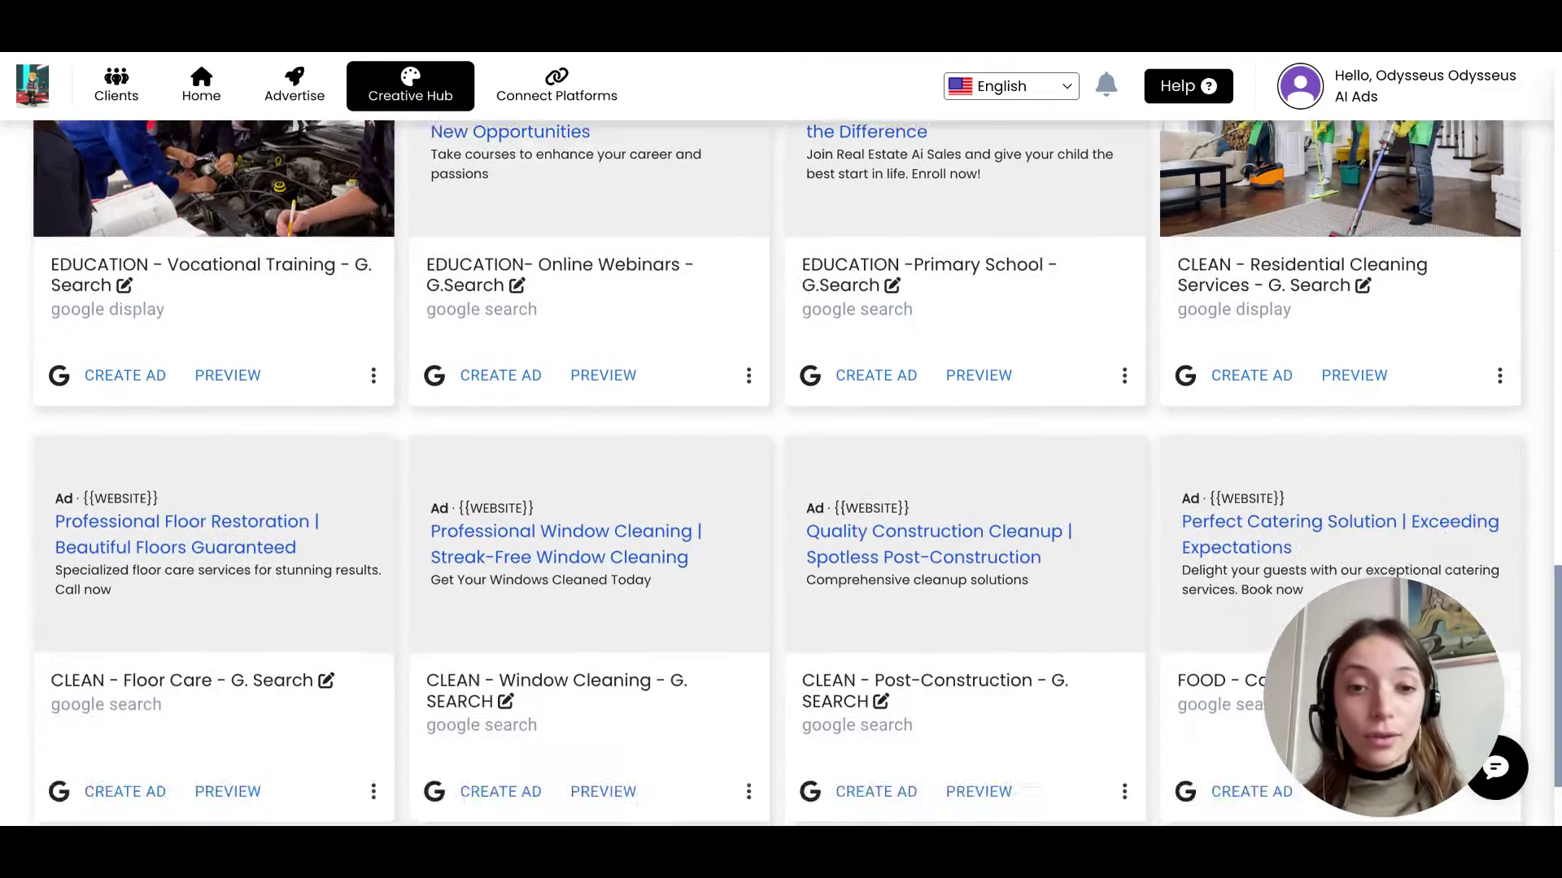
scroll(704, 699, "down", 2)
scroll(773, 599, "up", 10)
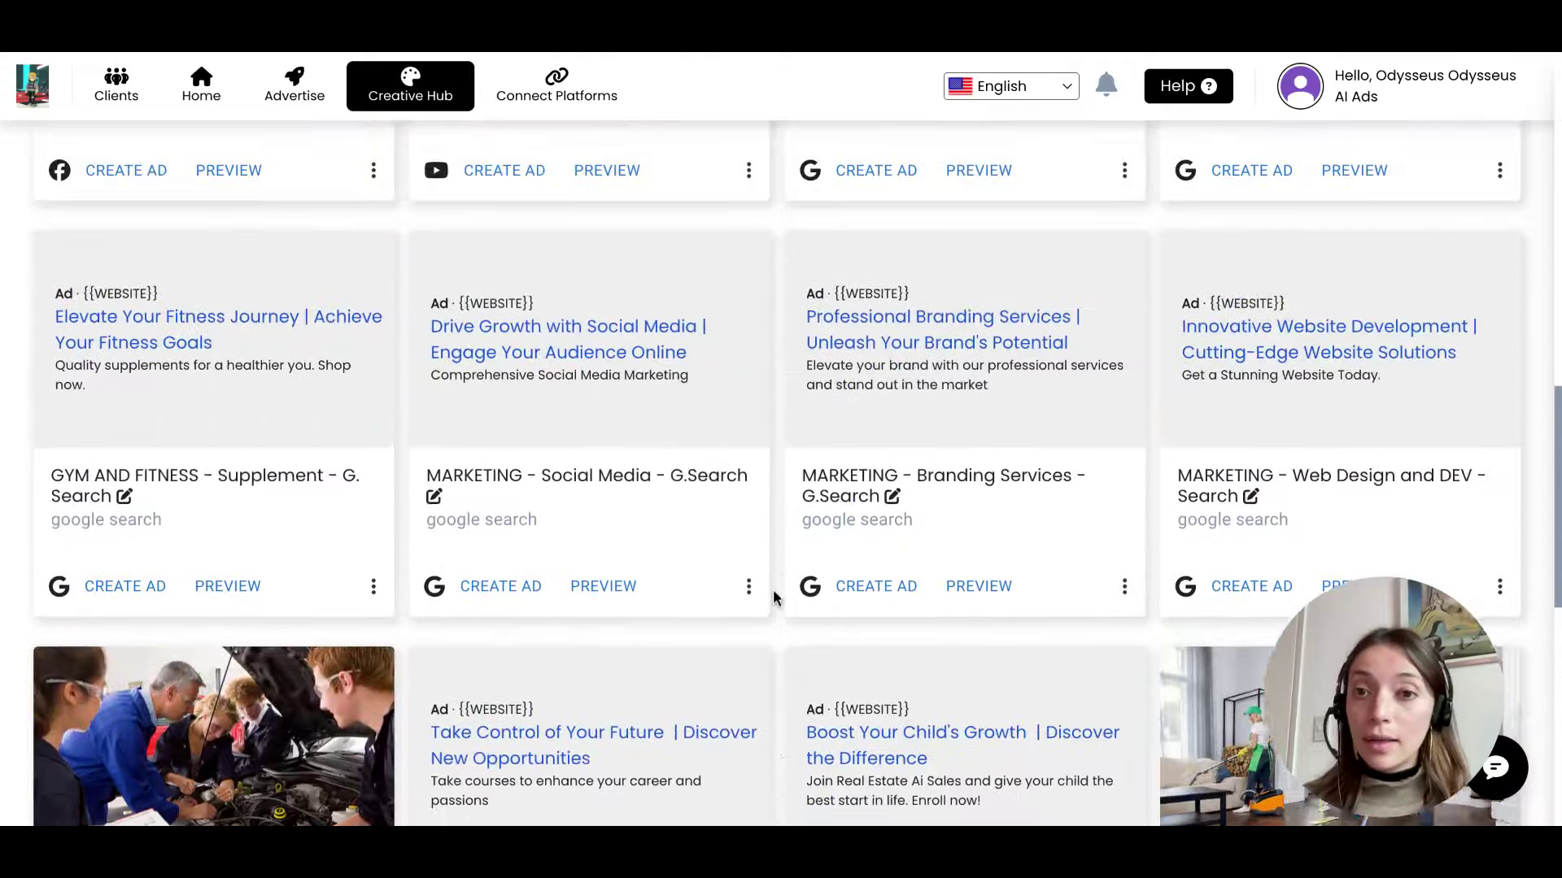
scroll(772, 589, "up", 2)
scroll(771, 341, "up", 7)
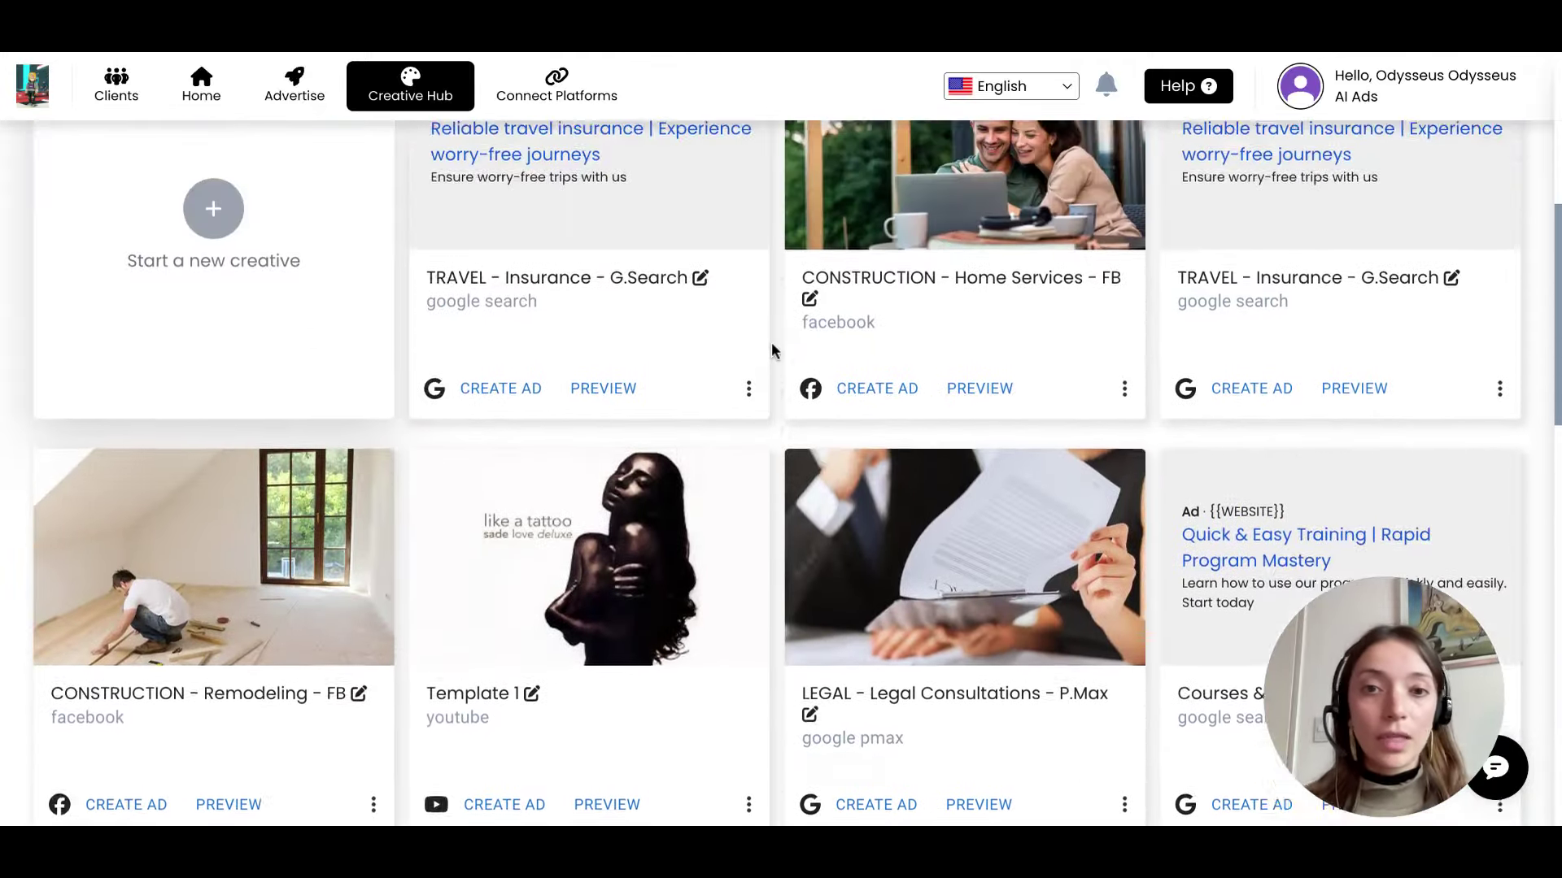
scroll(771, 342, "up", 2)
left_click(209, 408)
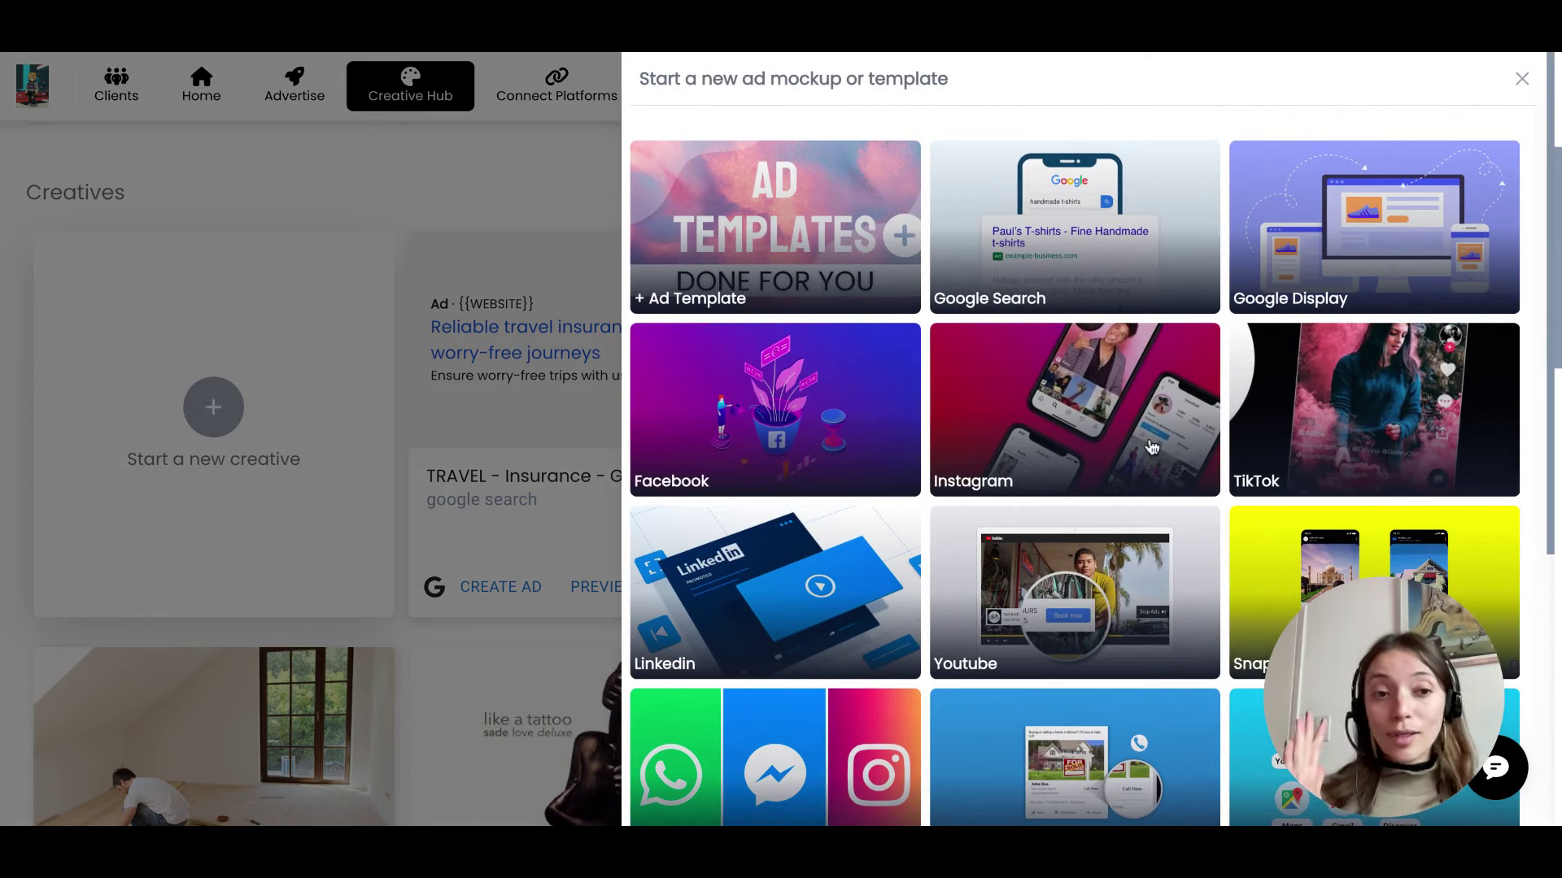
scroll(1185, 232, "down", 5)
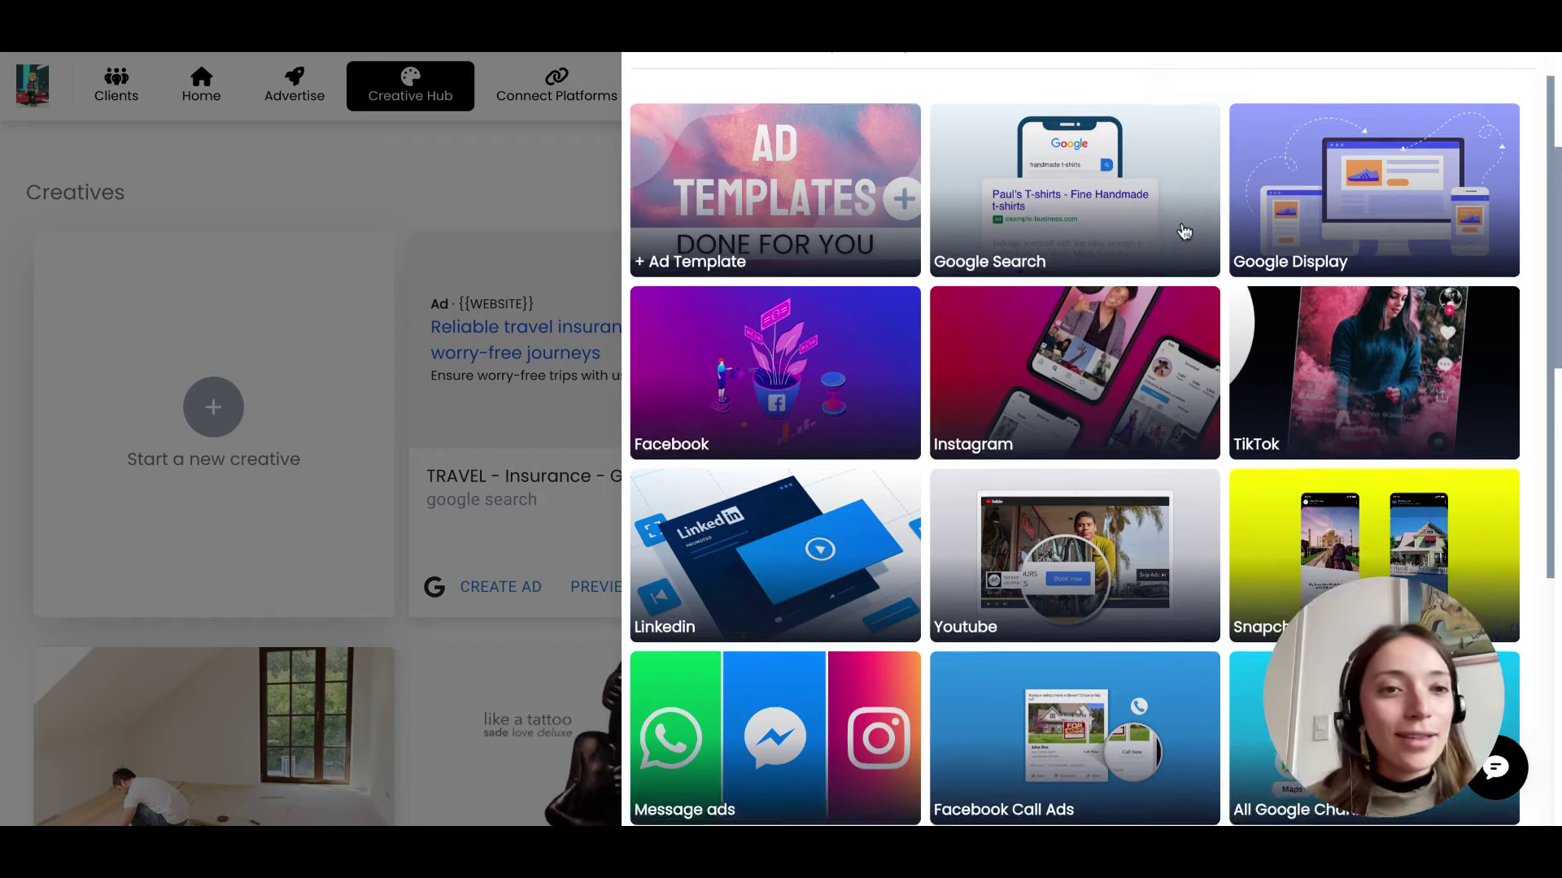
scroll(1184, 232, "up", 5)
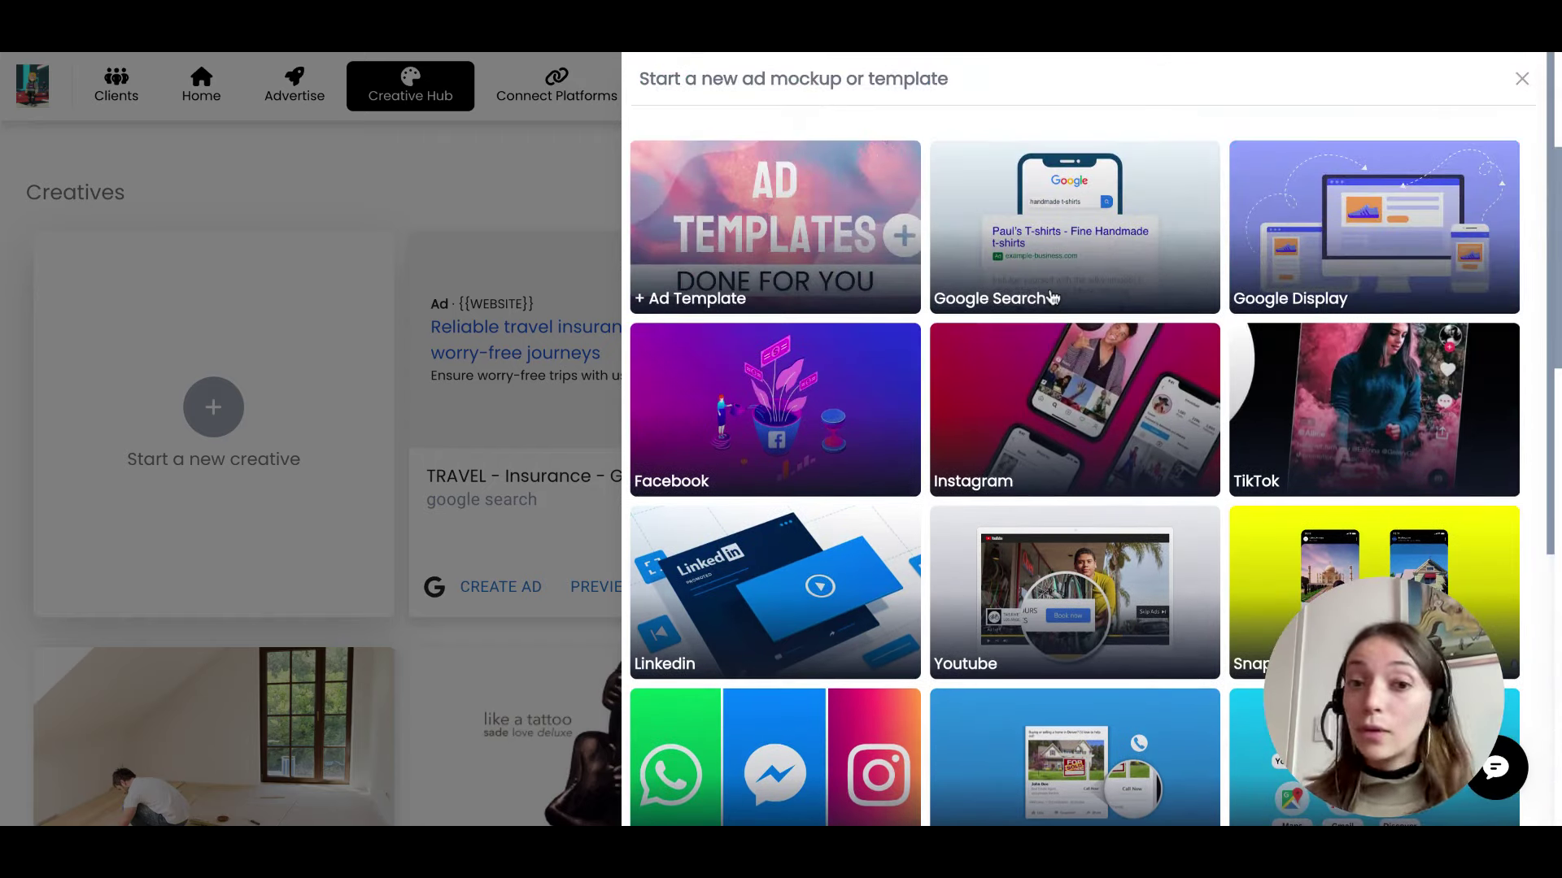
Start a Facebook ad mockup, toggle Generate New Ad, and review its prefilled real-estate copy.
left_click(712, 431)
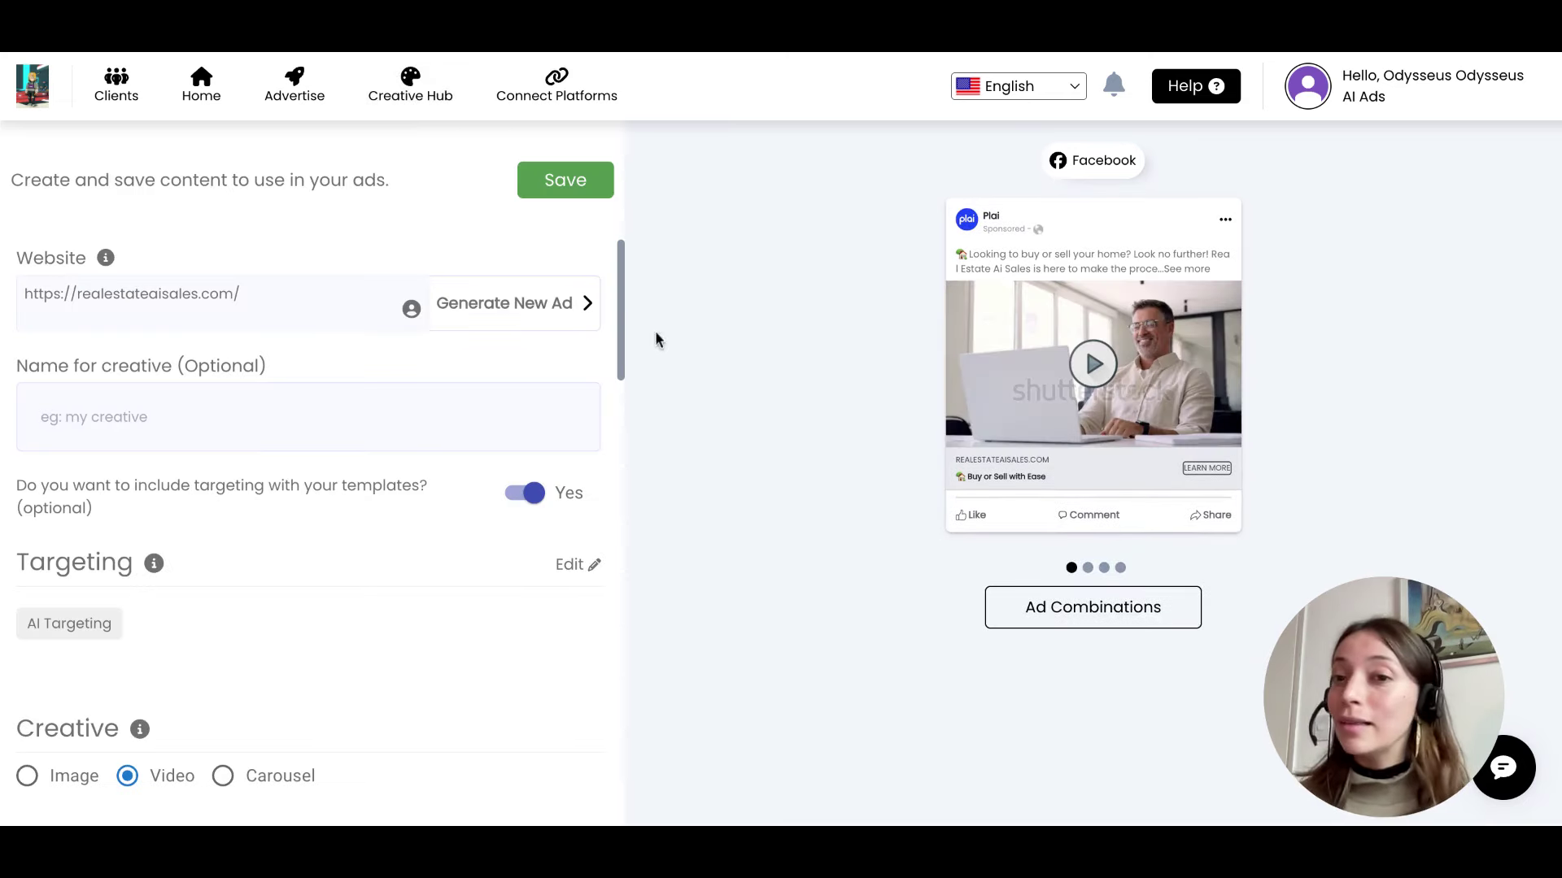
left_click(494, 329)
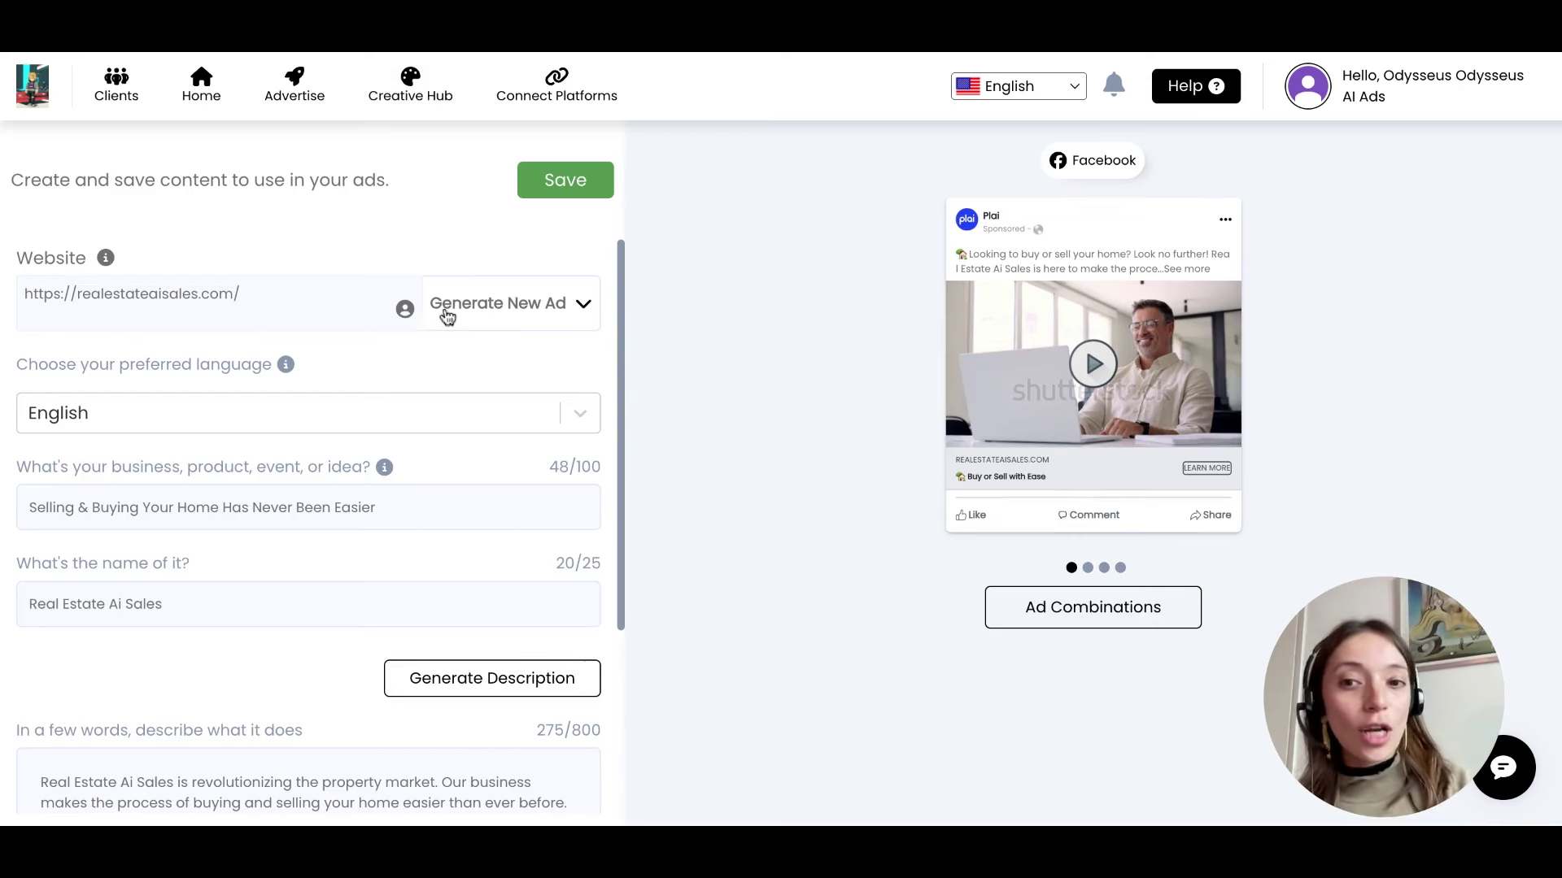
left_click(500, 322)
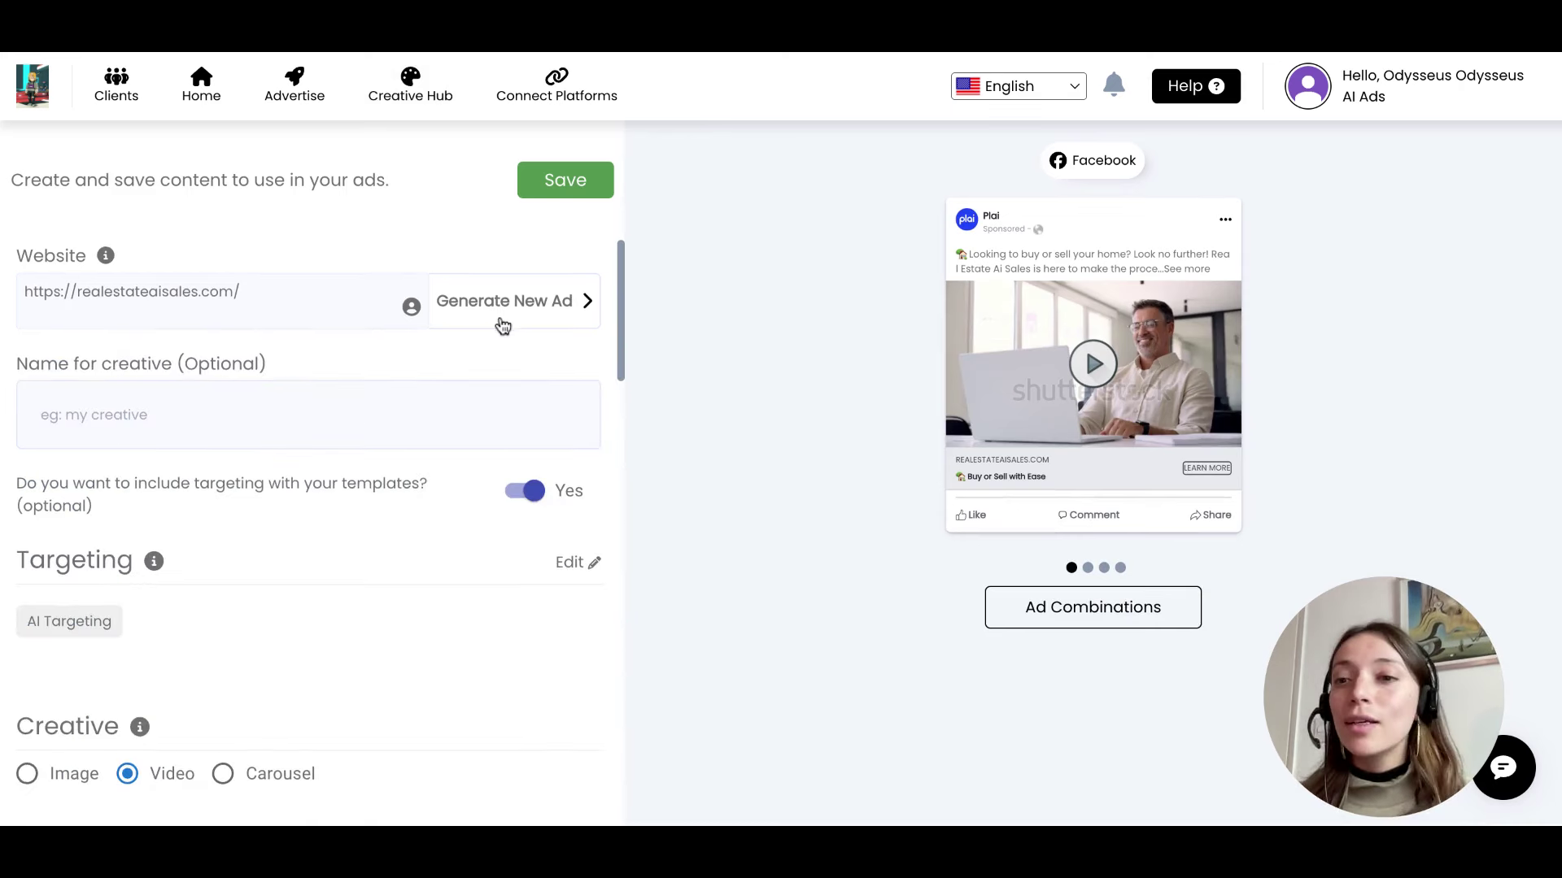
scroll(502, 325, "down", 1)
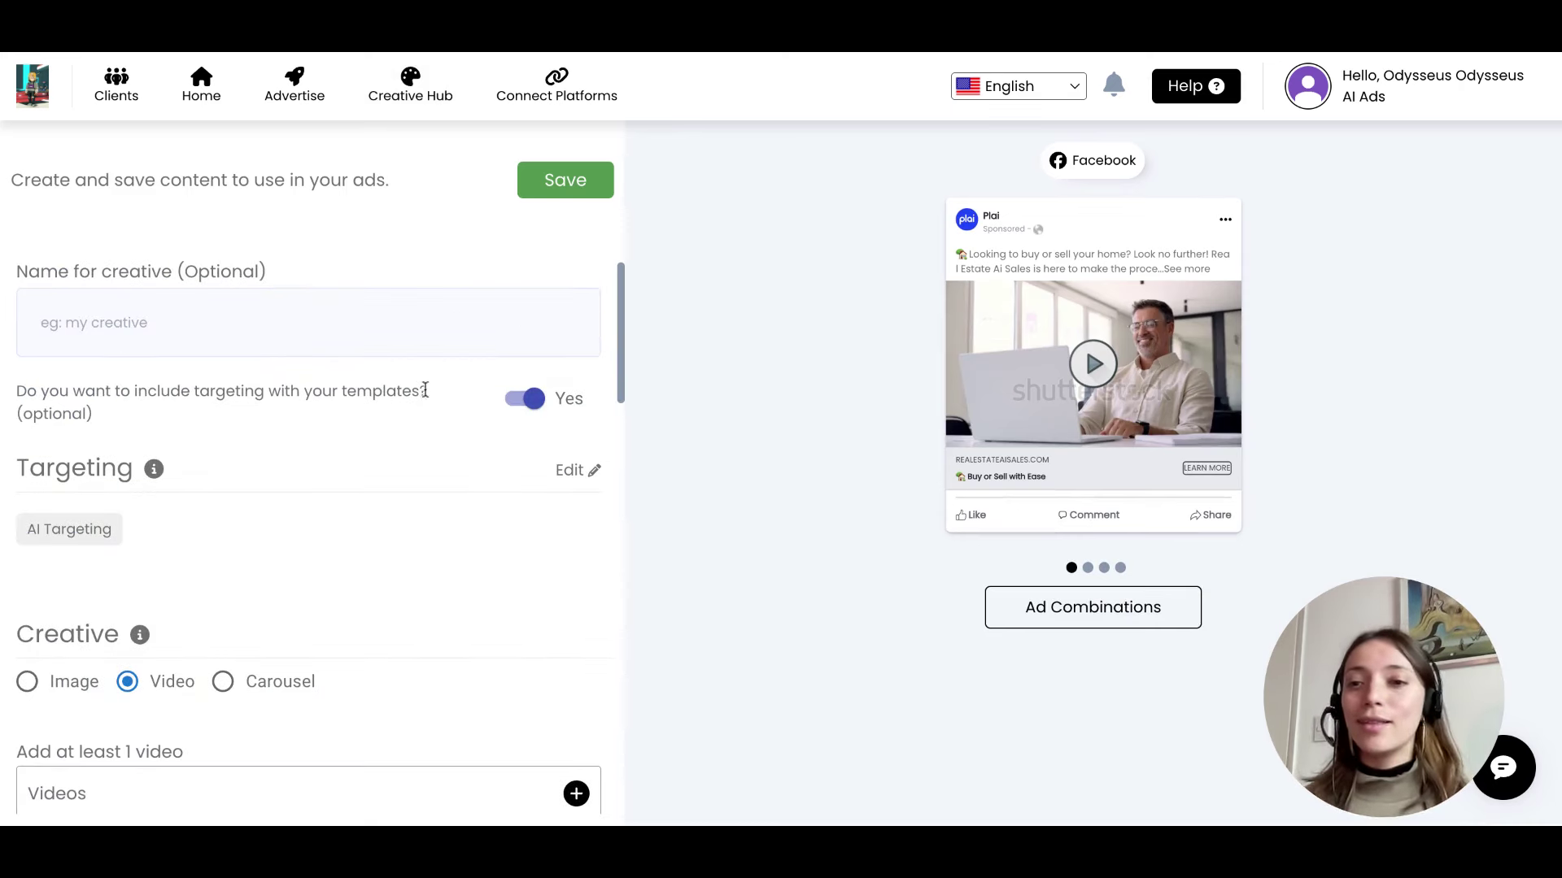
scroll(399, 431, "down", 3)
scroll(358, 594, "down", 5)
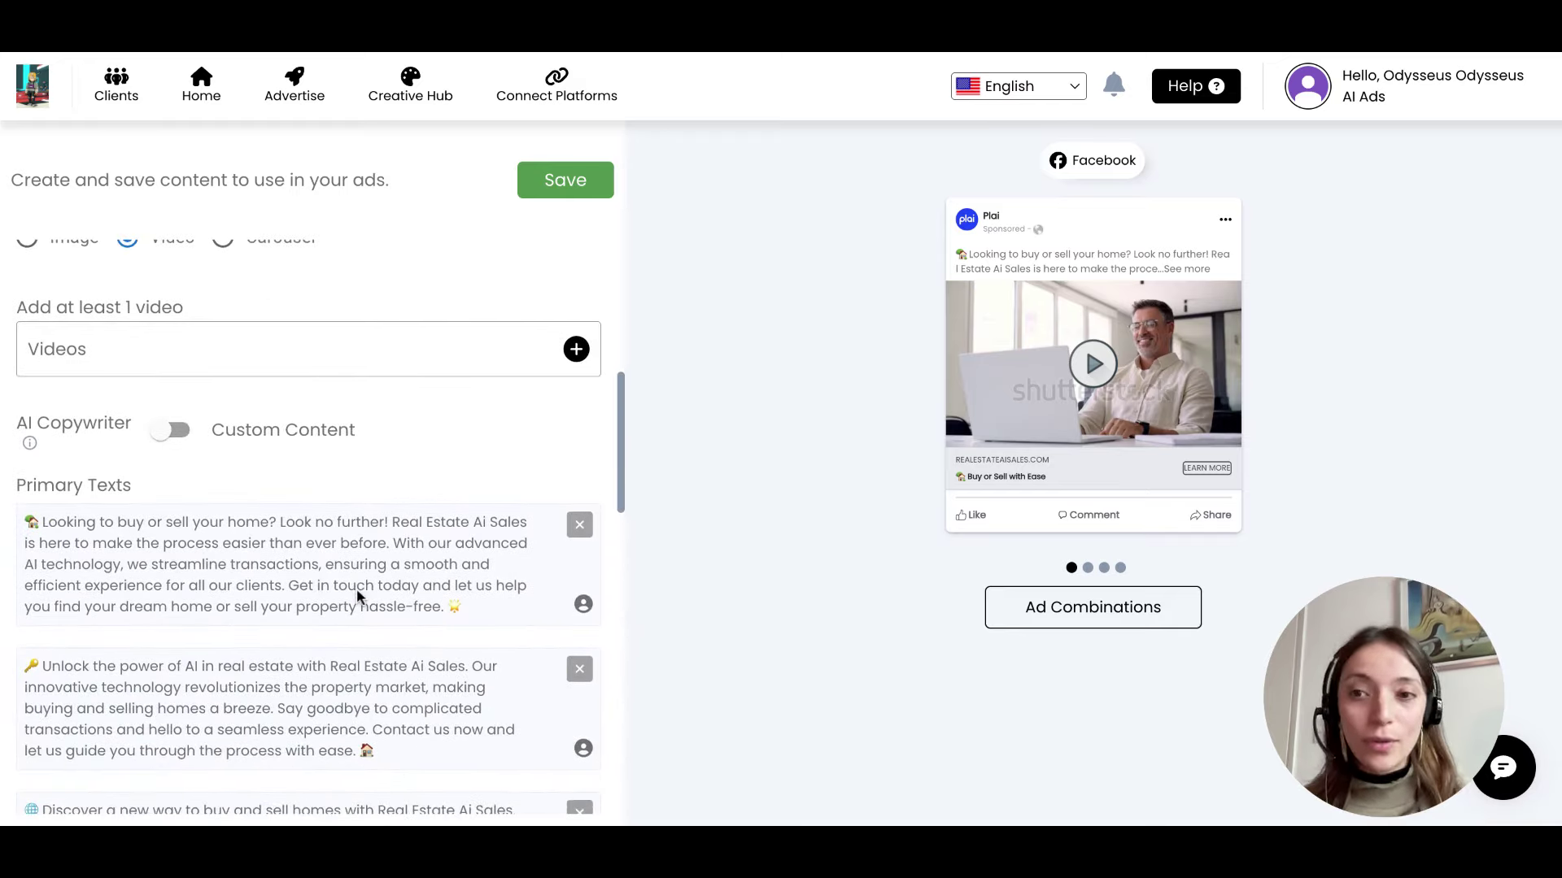
scroll(358, 597, "down", 10)
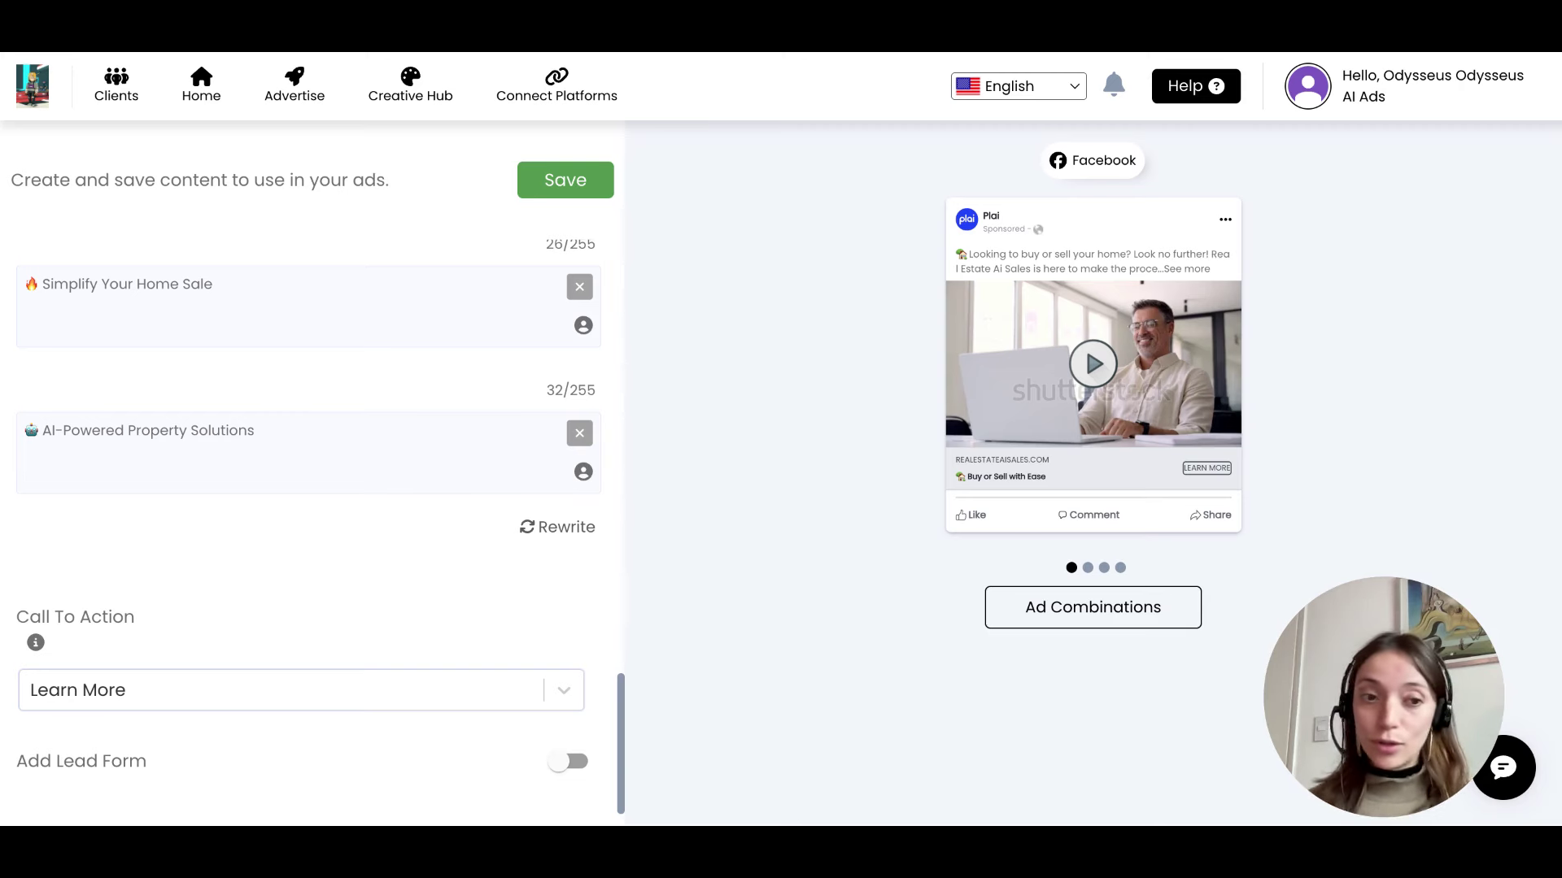
Return to the Creative Hub's Template Library and browse to page 2 of 8 templates.
left_click(410, 82)
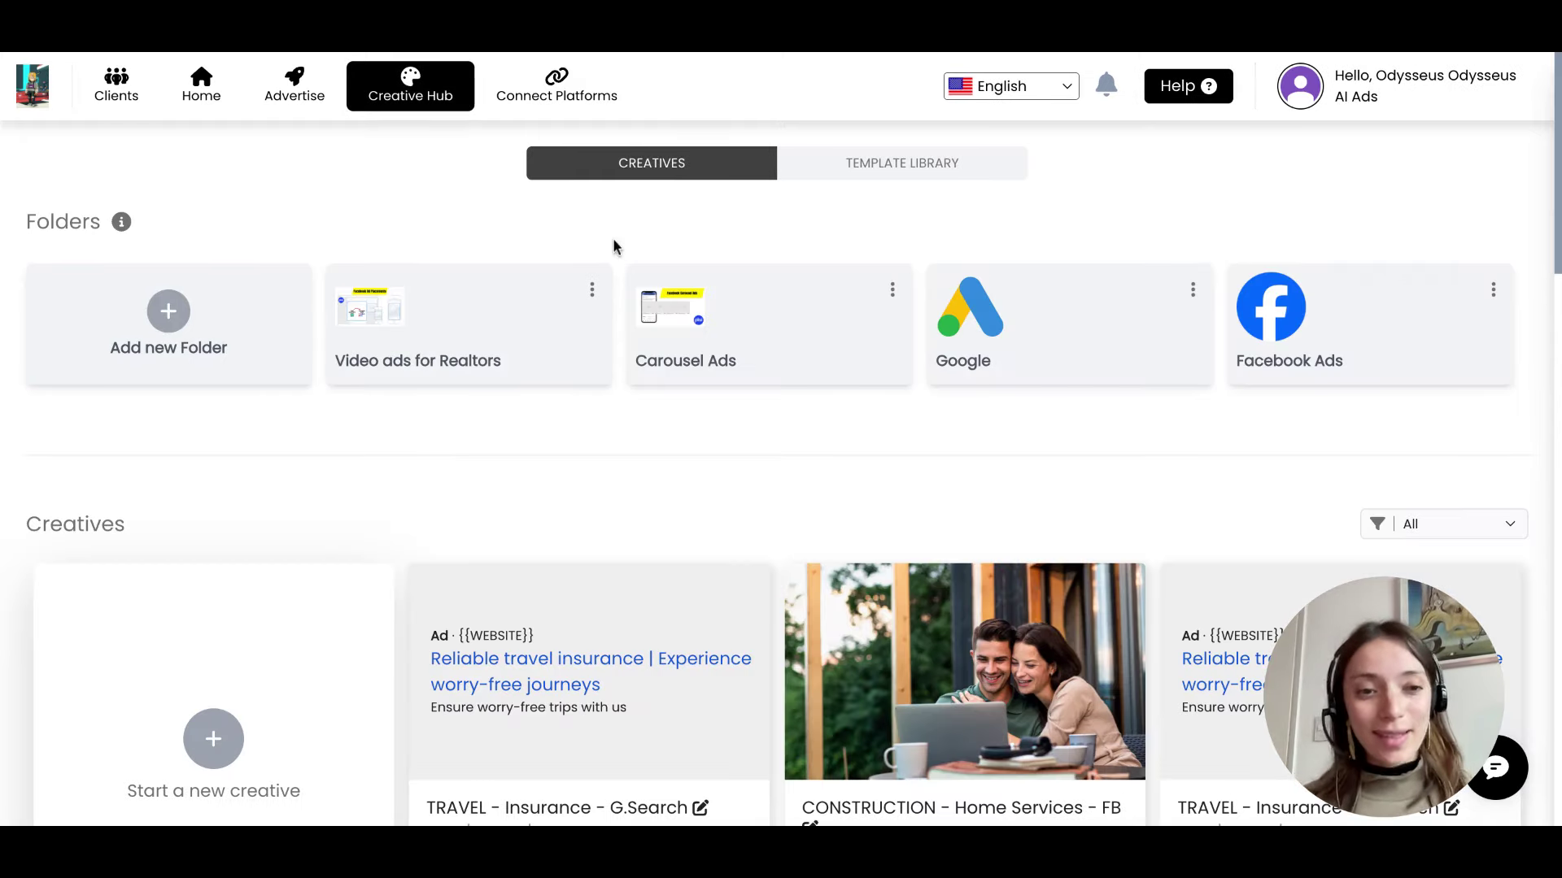
left_click(872, 171)
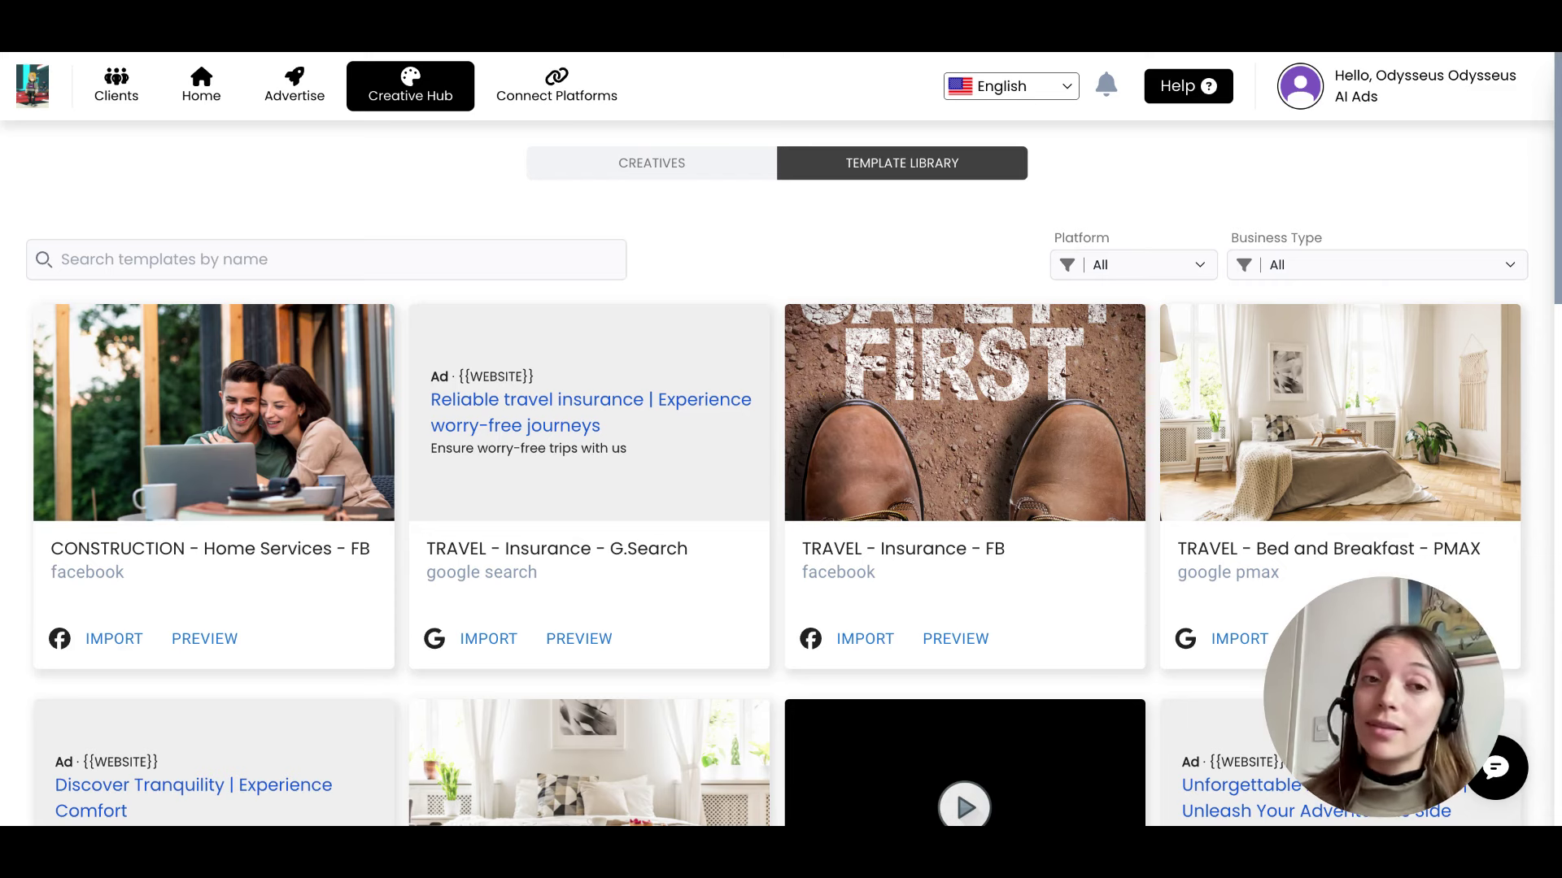
scroll(743, 350, "down", 8)
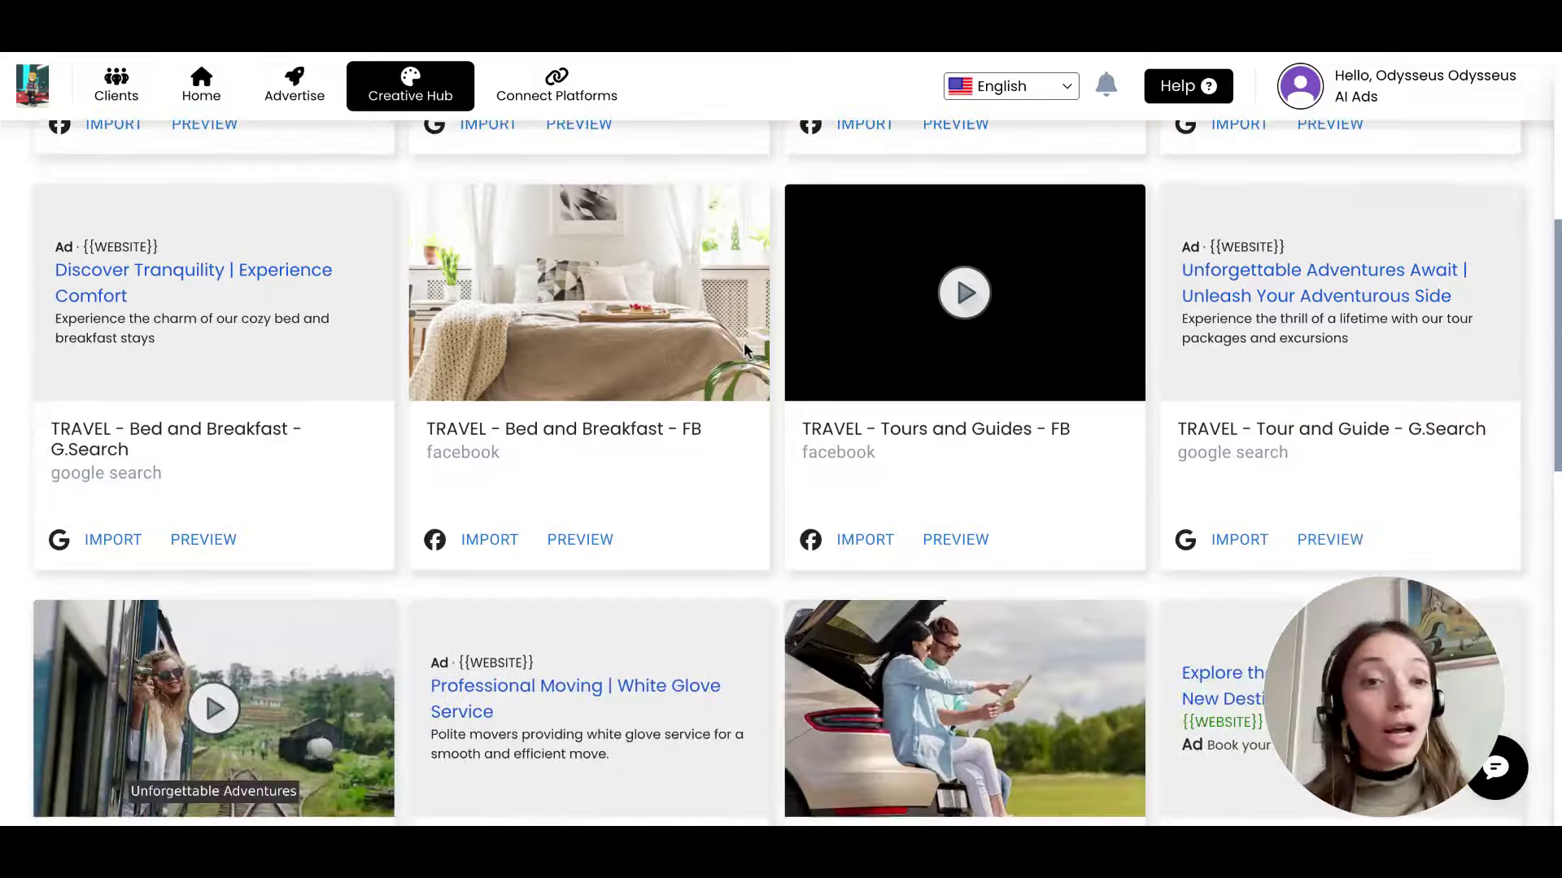
scroll(743, 352, "down", 10)
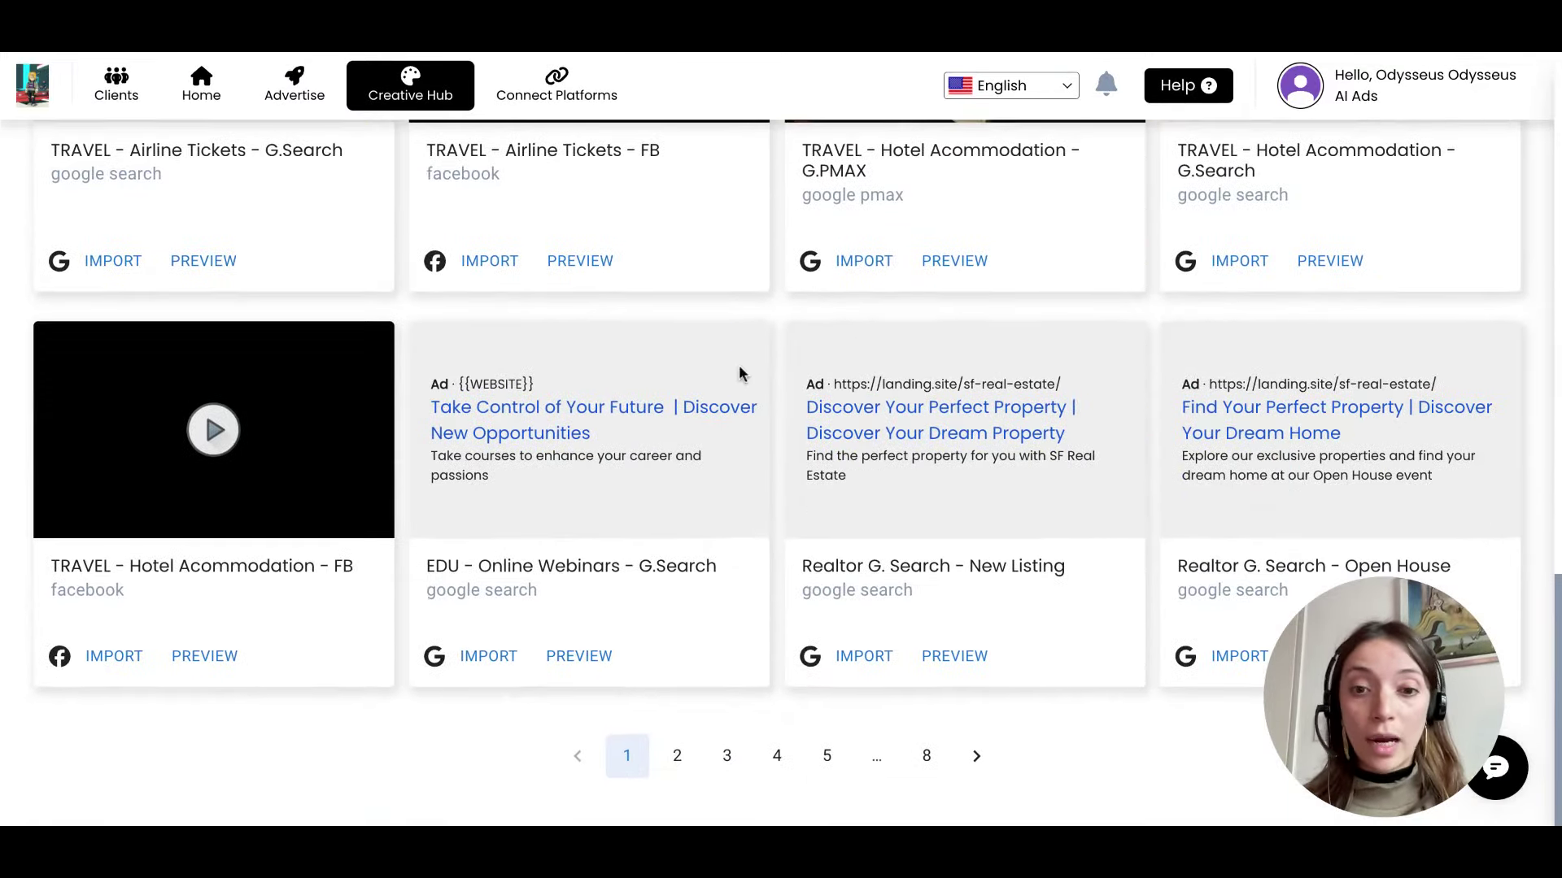
left_click(676, 758)
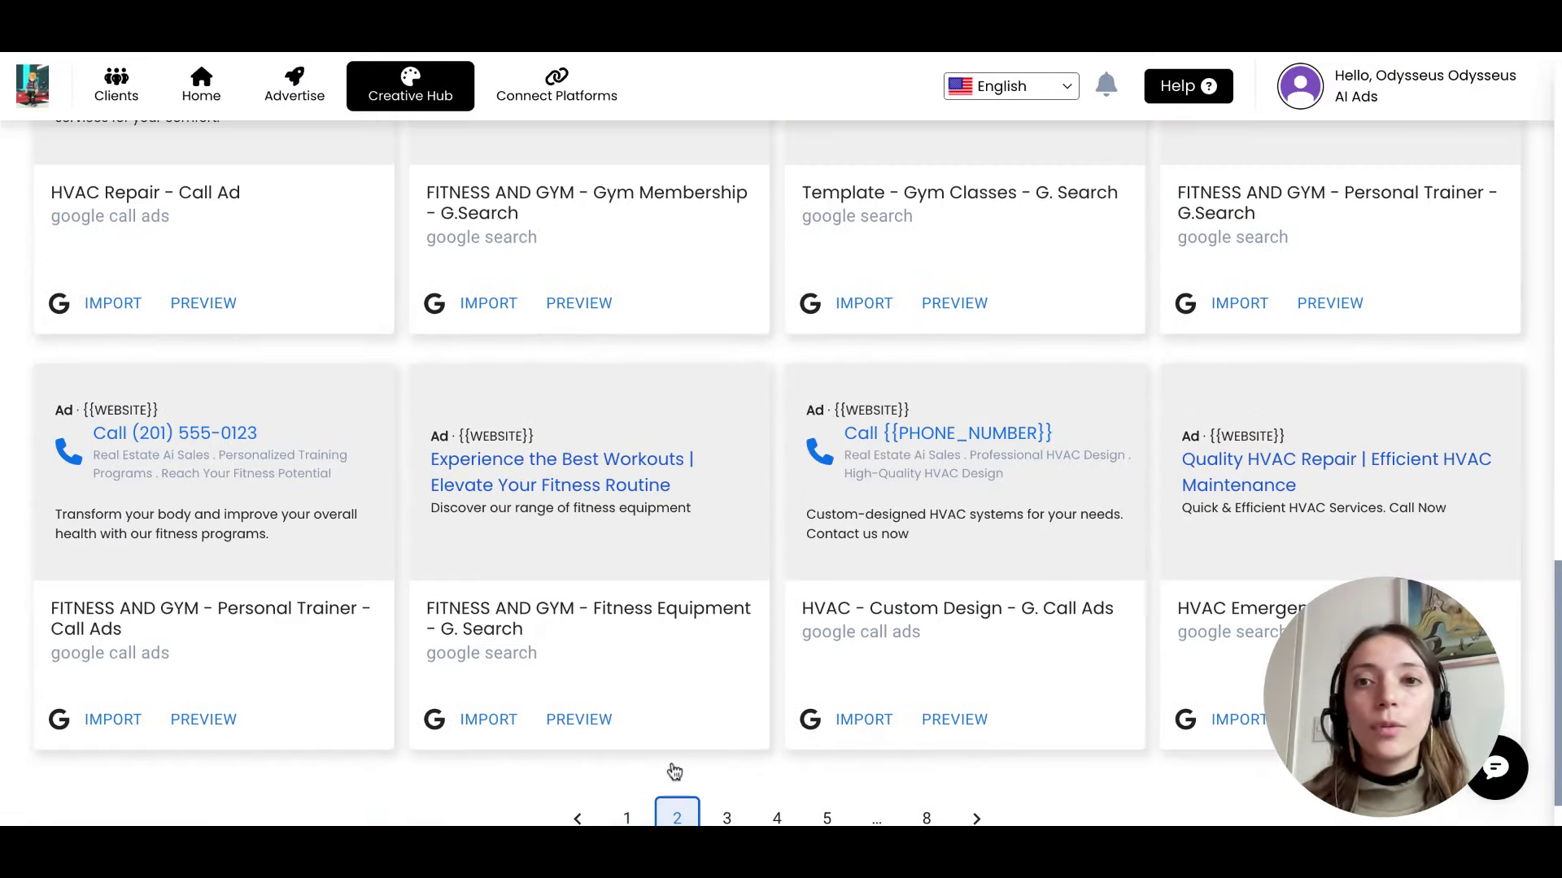
scroll(784, 471, "up", 15)
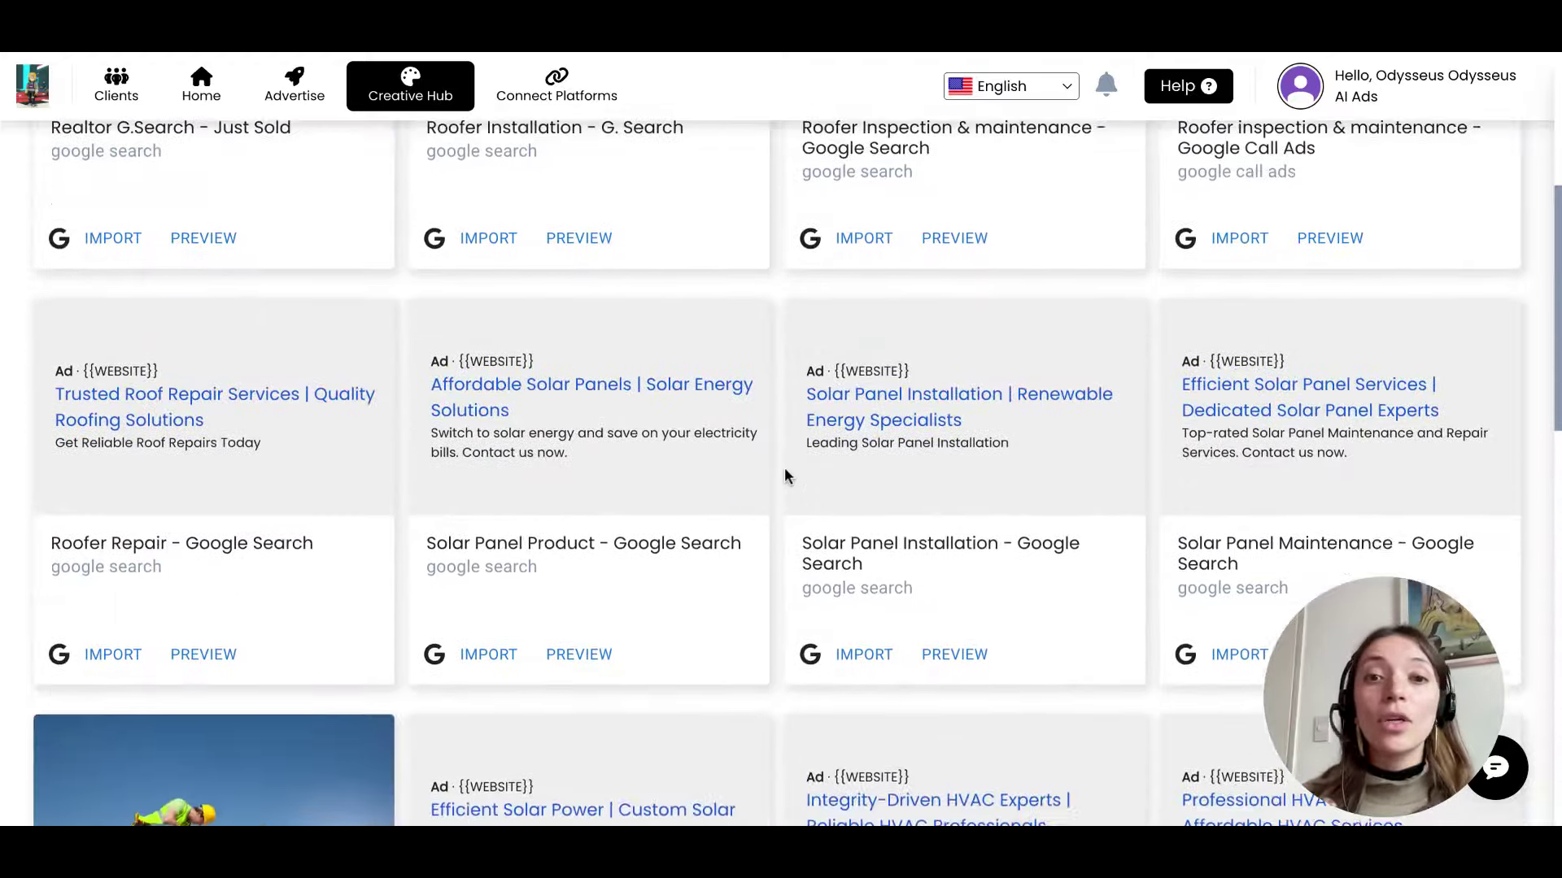
scroll(784, 467, "down", 1)
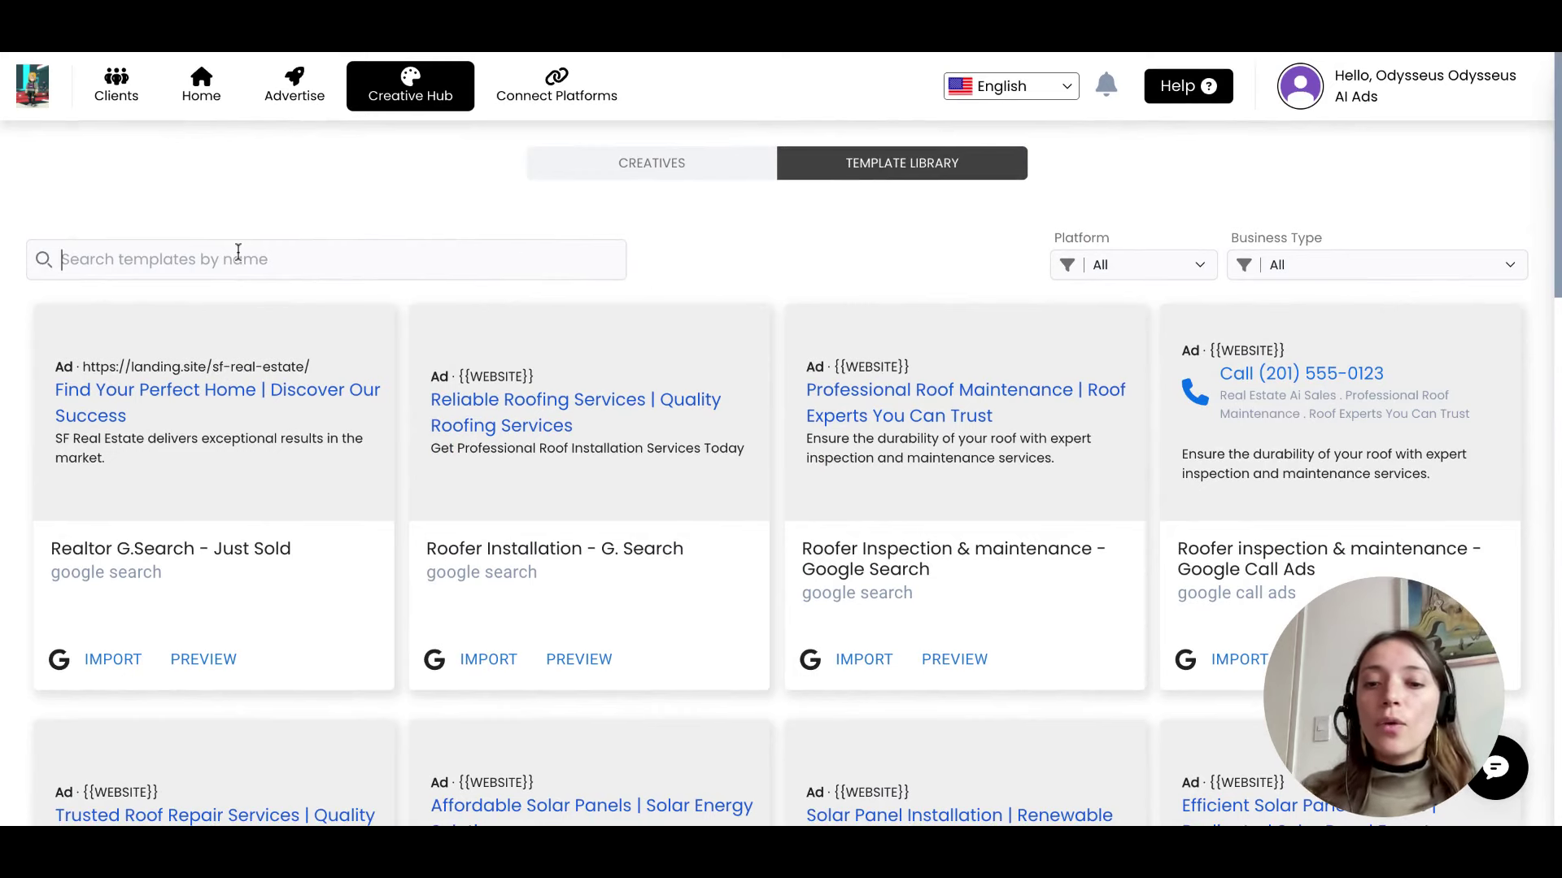
Search the templates for 're' to list Rehabilitation Therapy, Restaurant and Floor Care templates.
type("rea")
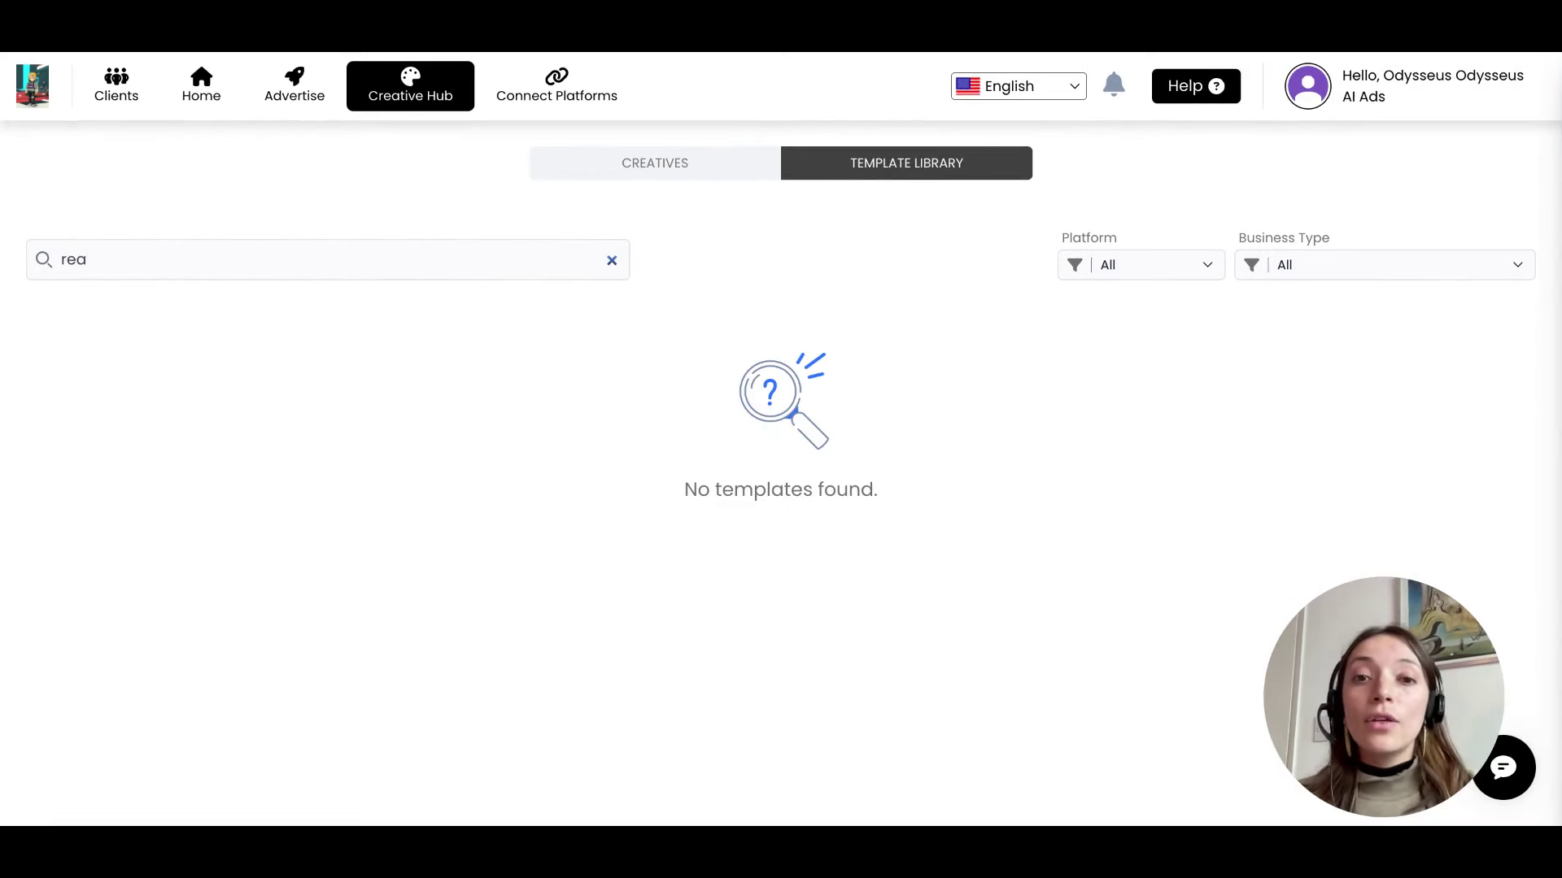
key("BackSpace")
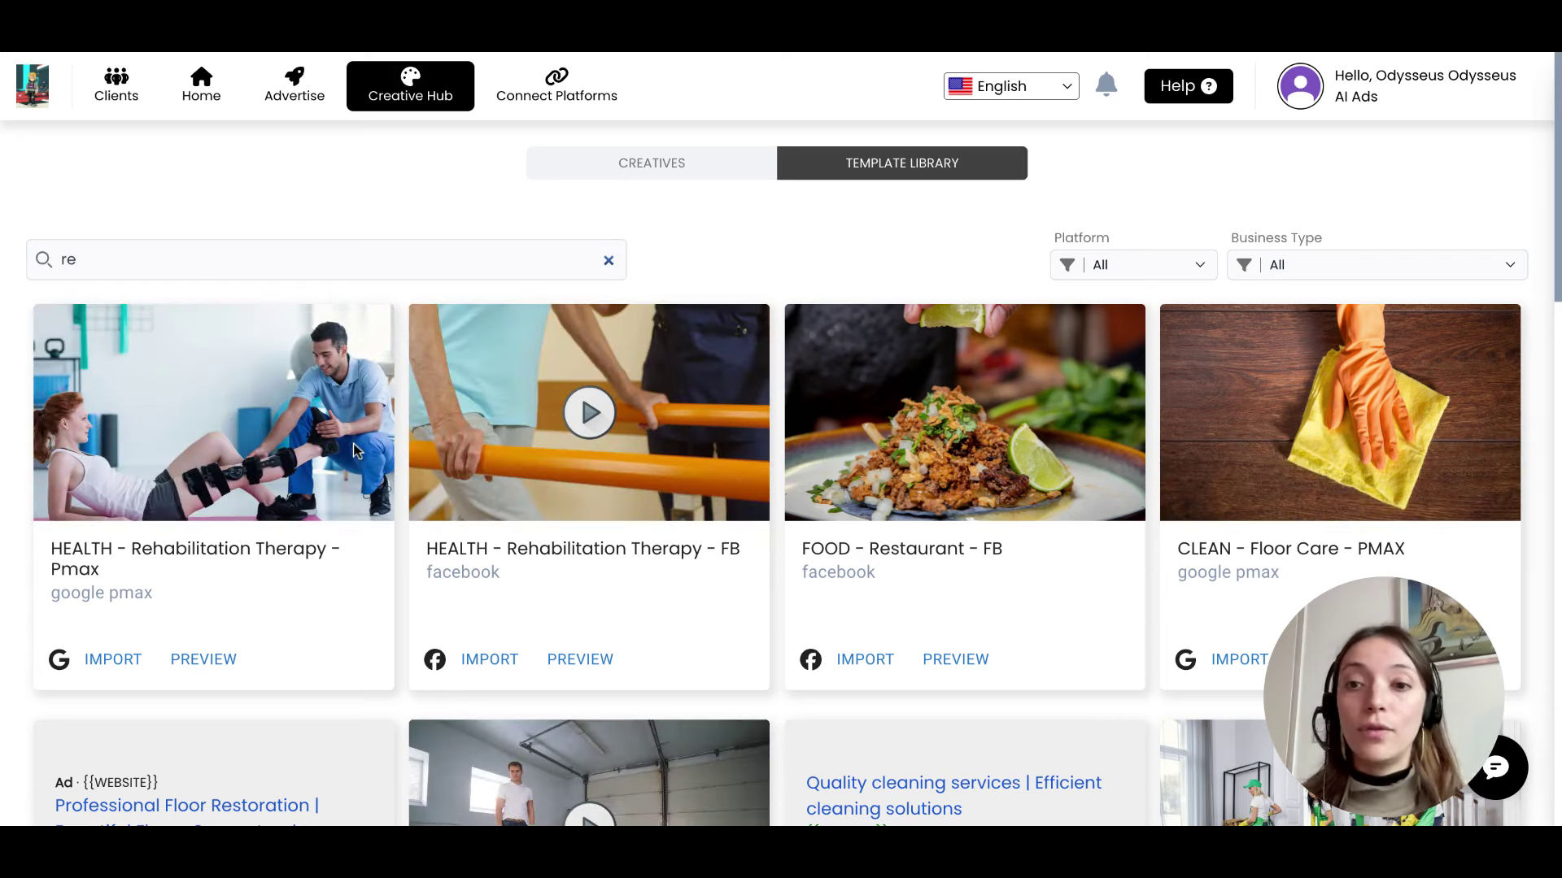
scroll(891, 415, "down", 1)
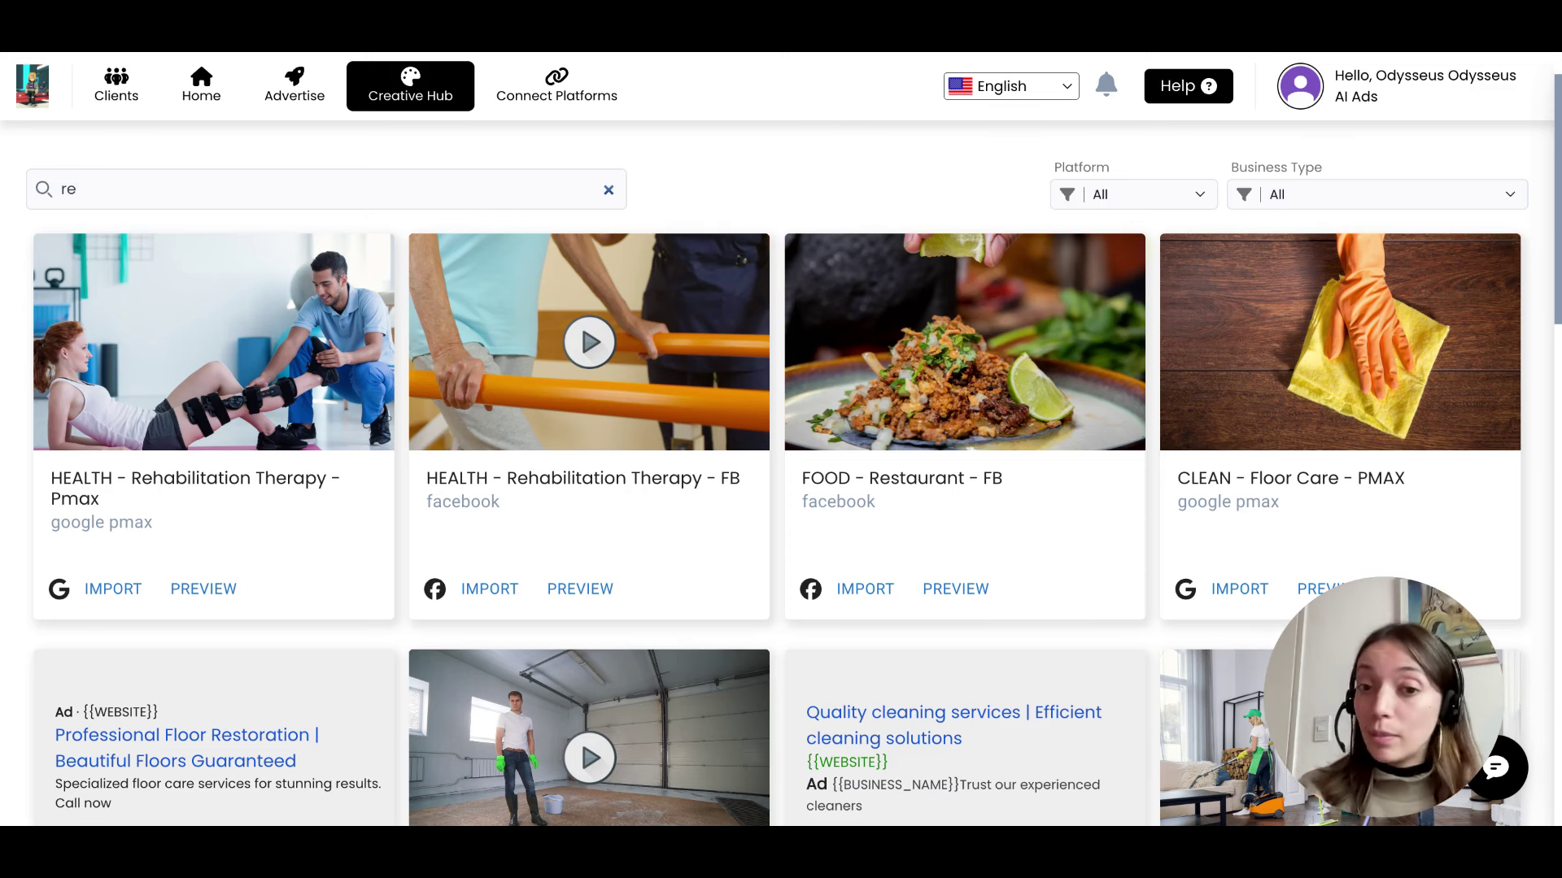
Preview the HEALTH - Rehabilitation Therapy - FB template and review its texts, headlines and call to action.
left_click(582, 592)
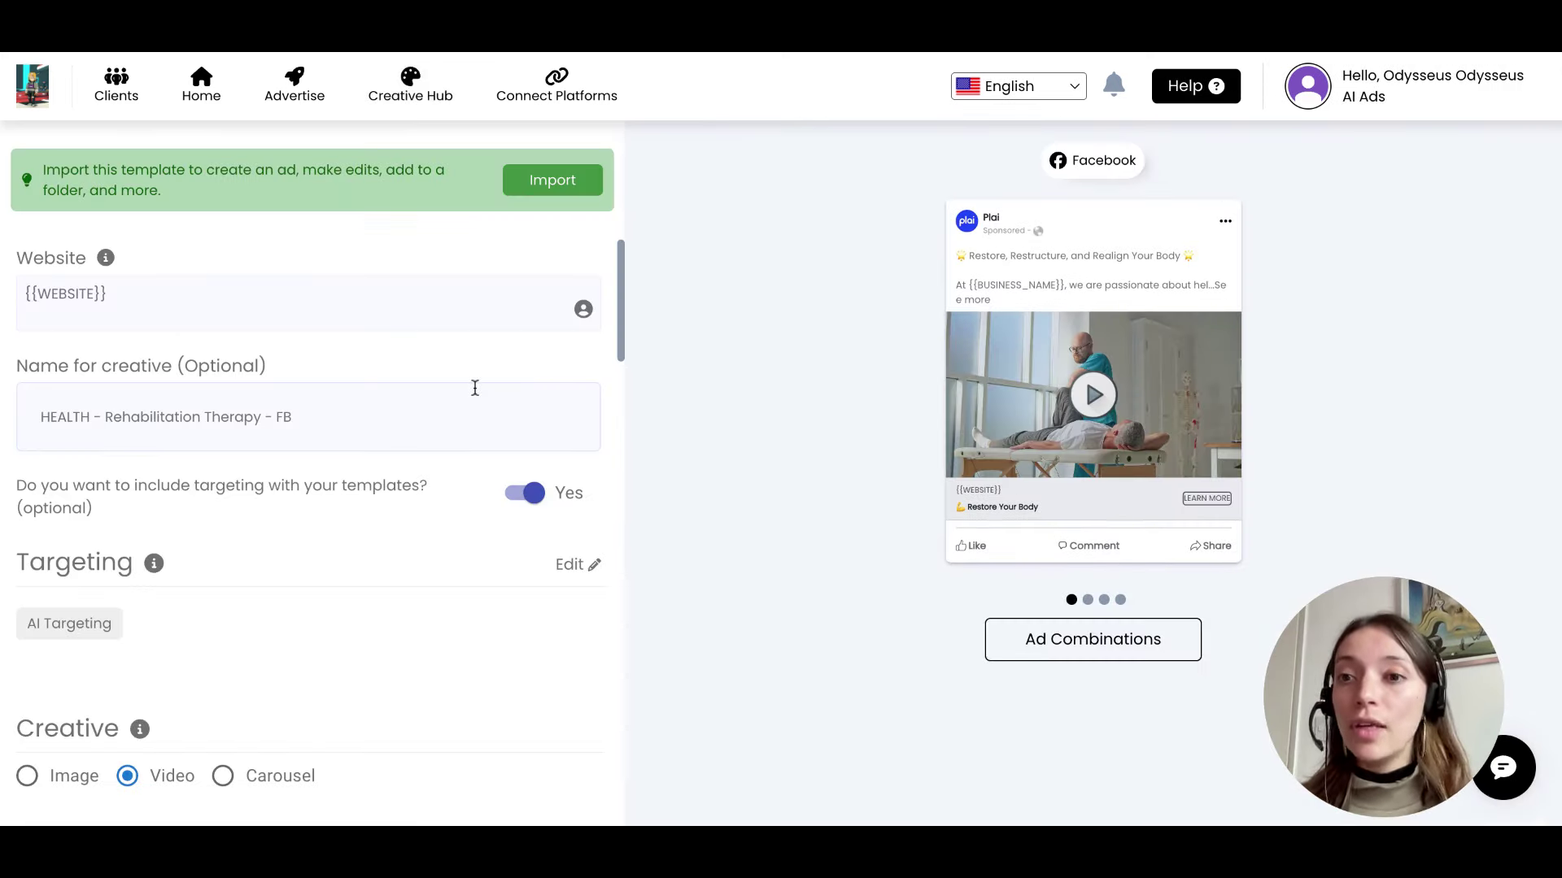
scroll(306, 363, "down", 1)
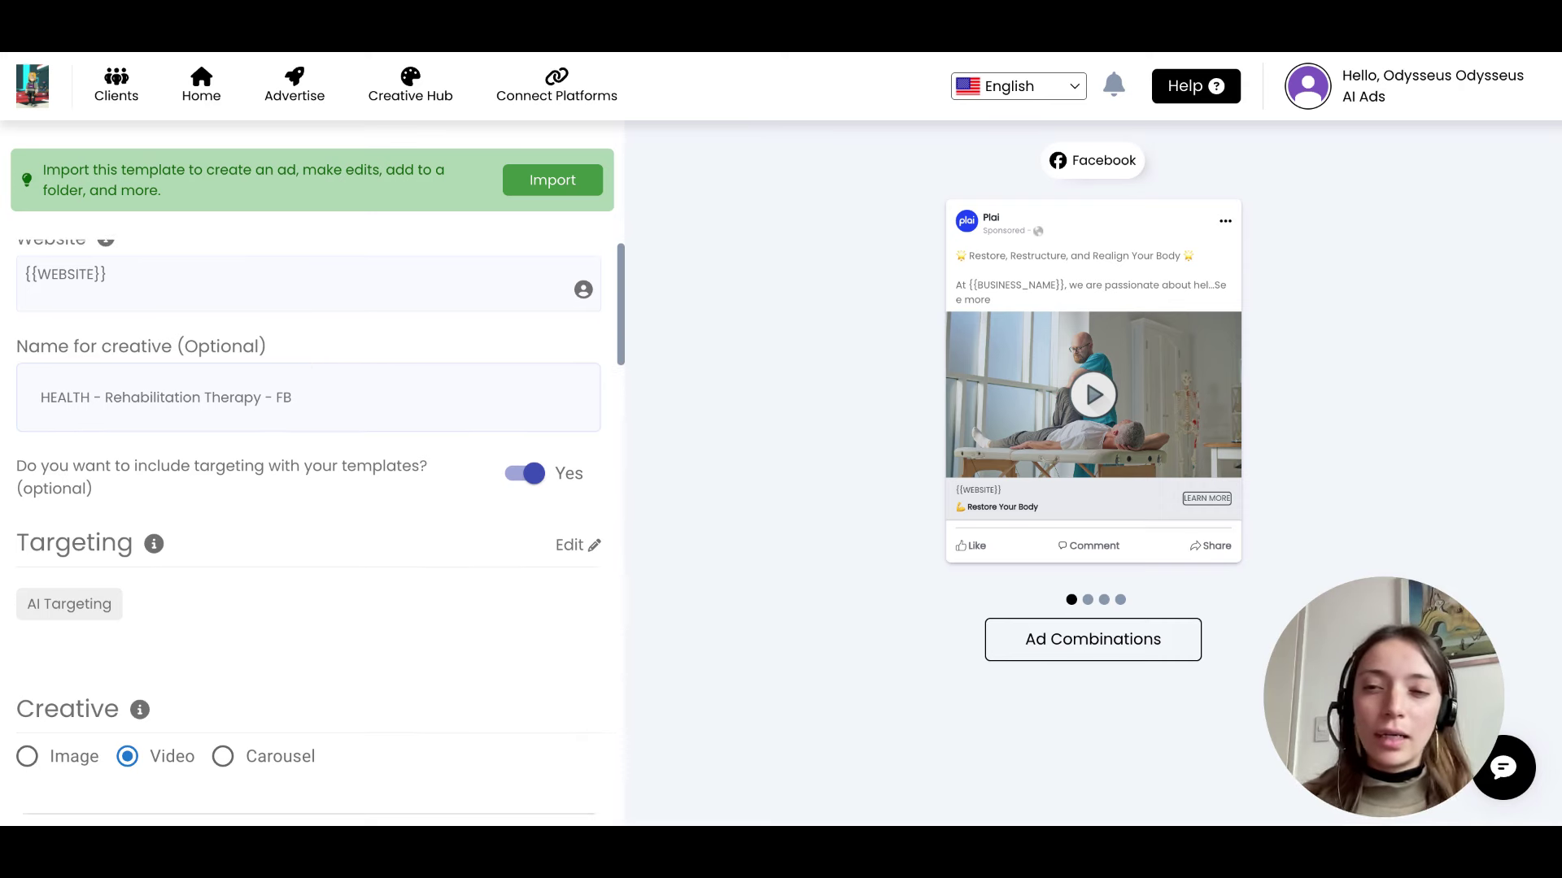
scroll(309, 528, "down", 5)
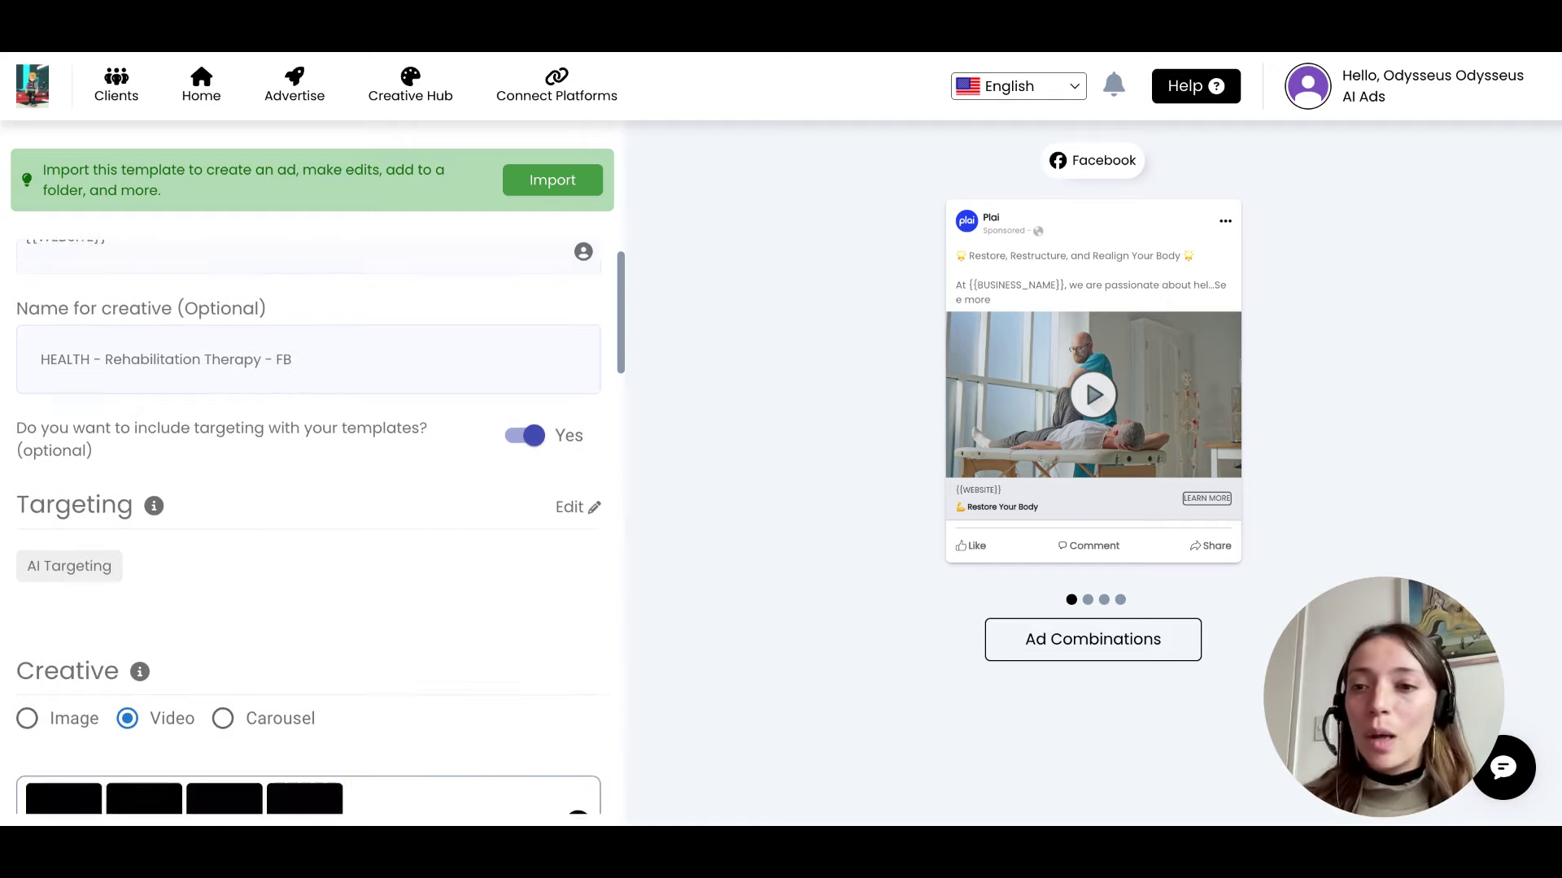
scroll(323, 617, "down", 4)
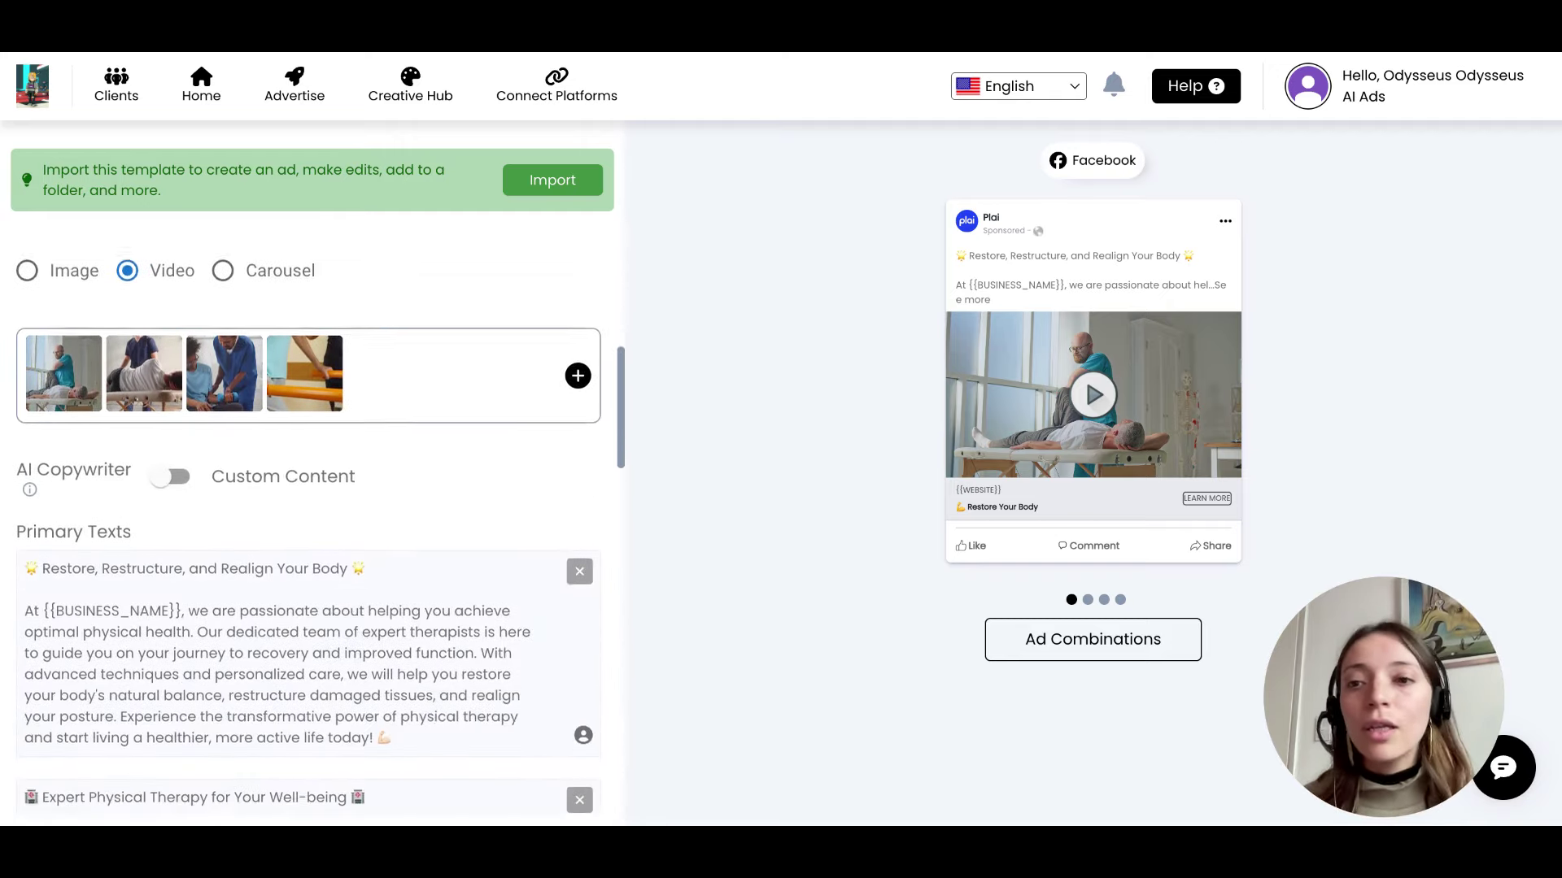
scroll(322, 617, "down", 15)
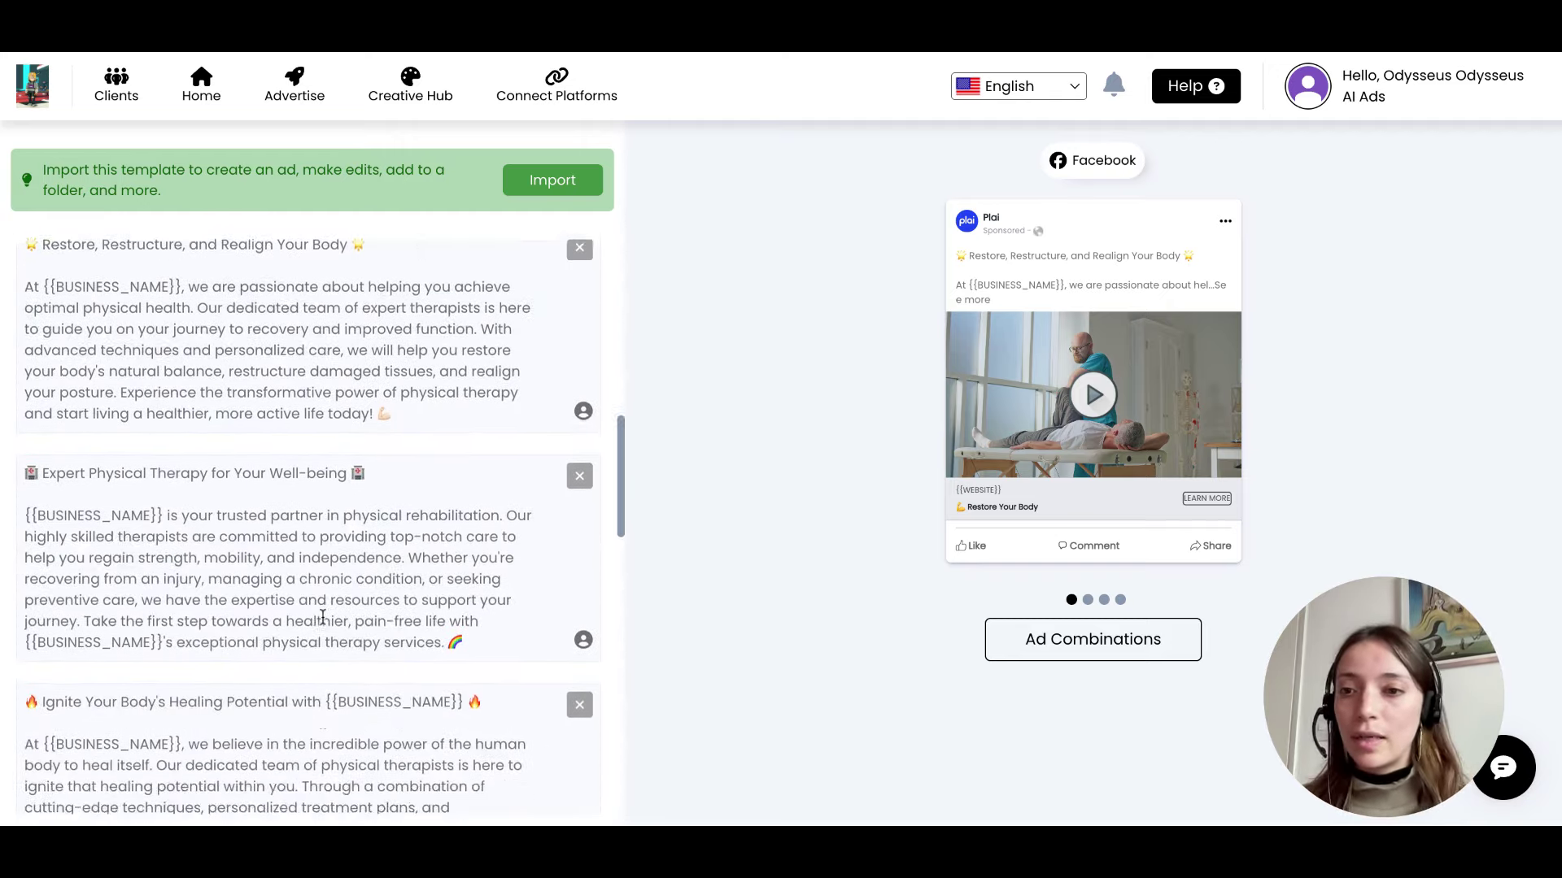
scroll(323, 618, "down", 5)
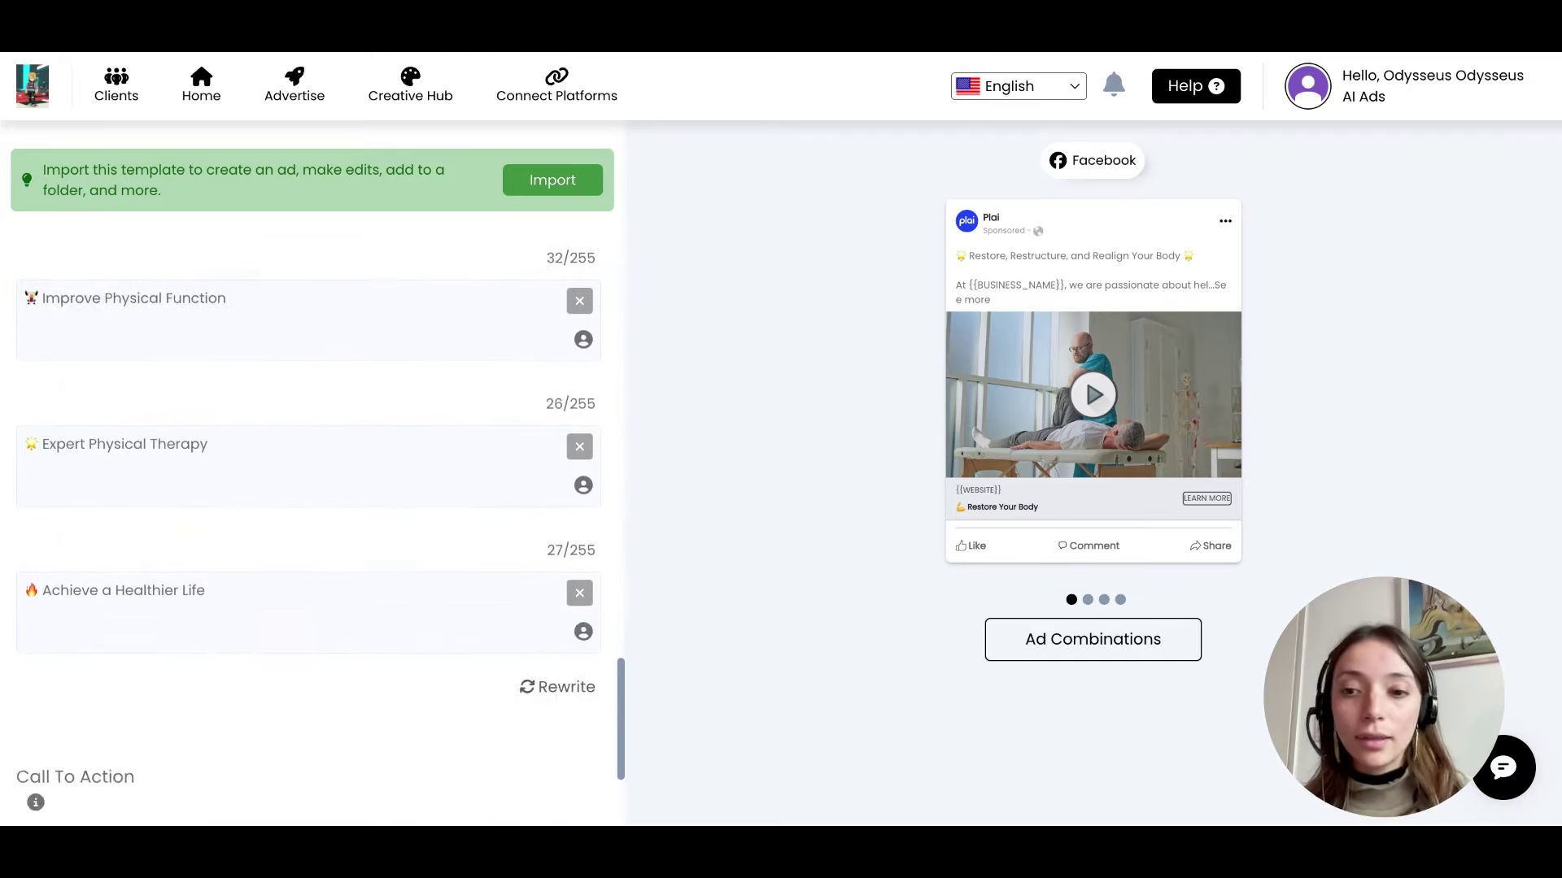
View the ad as Reels and feed mockups and play its video.
left_click(1088, 601)
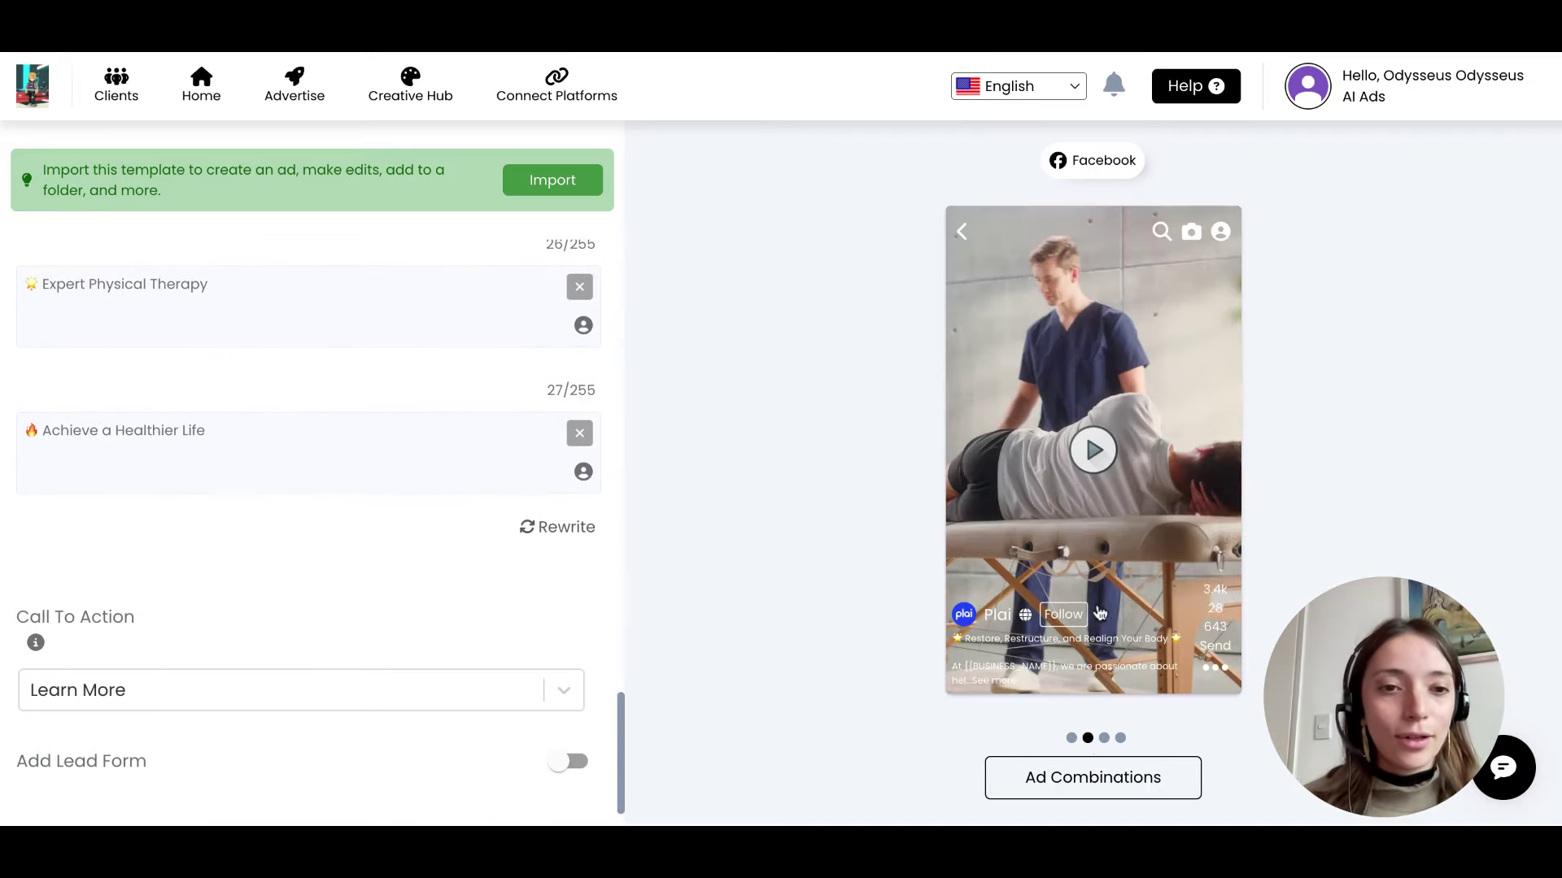
left_click(1120, 738)
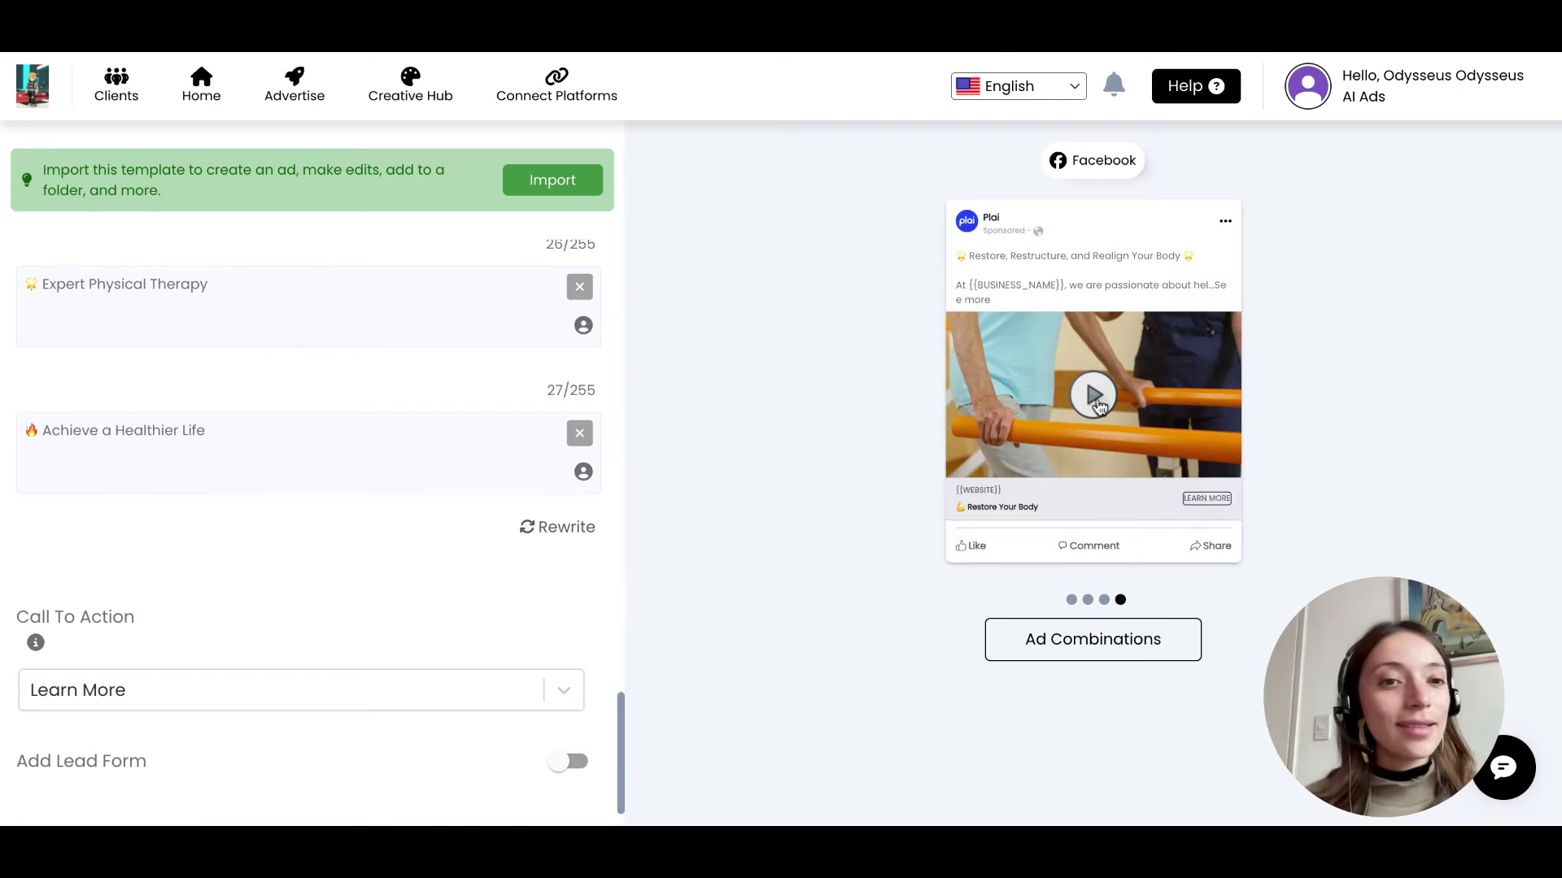
left_click(1095, 397)
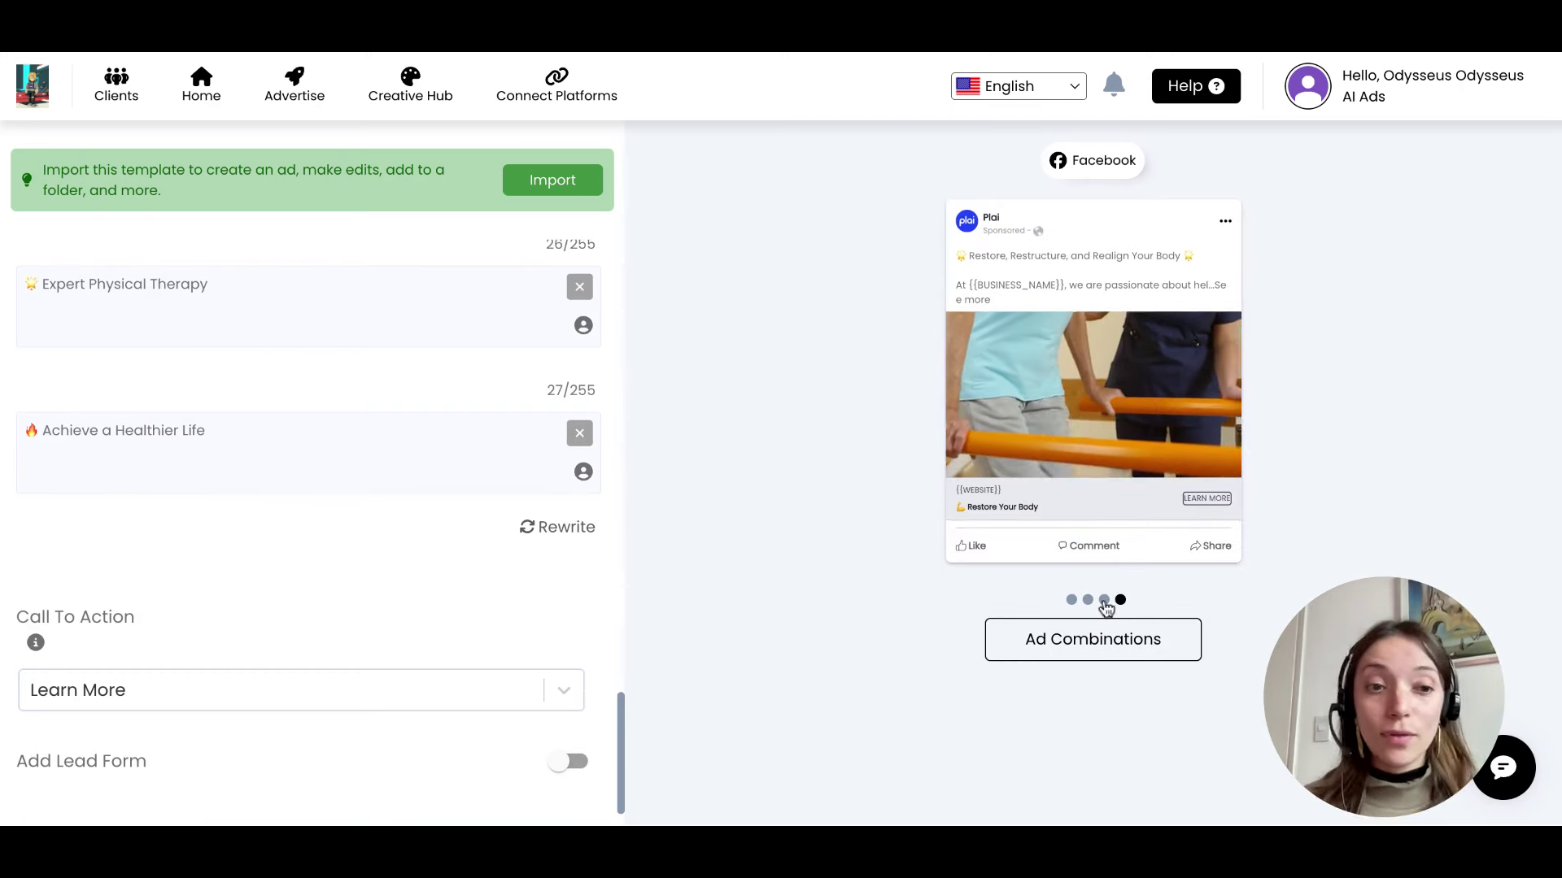
scroll(495, 382, "up", 1)
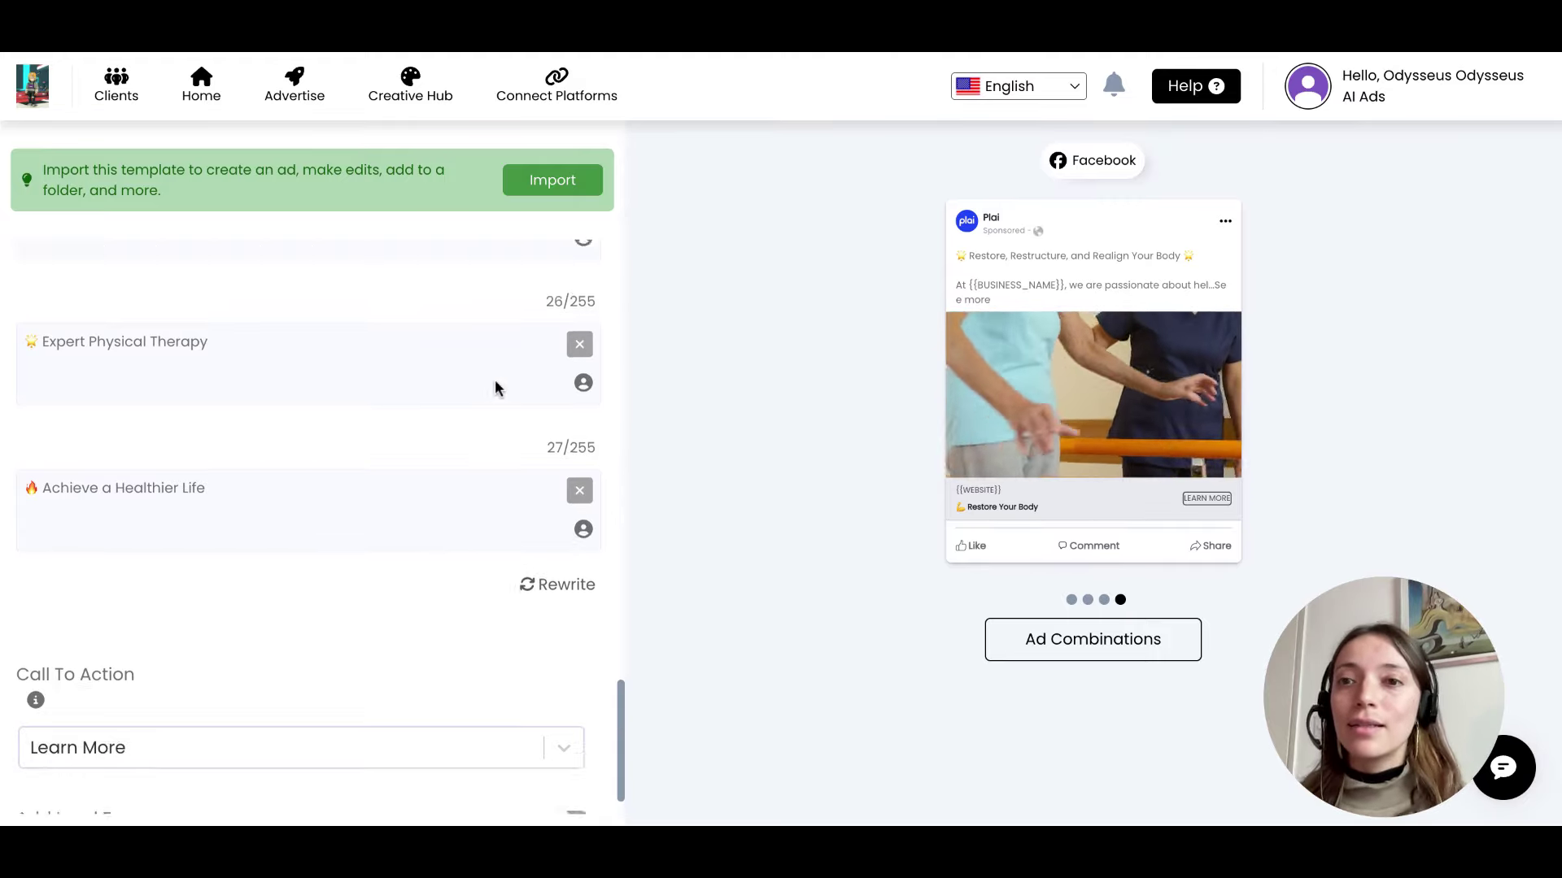
scroll(495, 387, "up", 10)
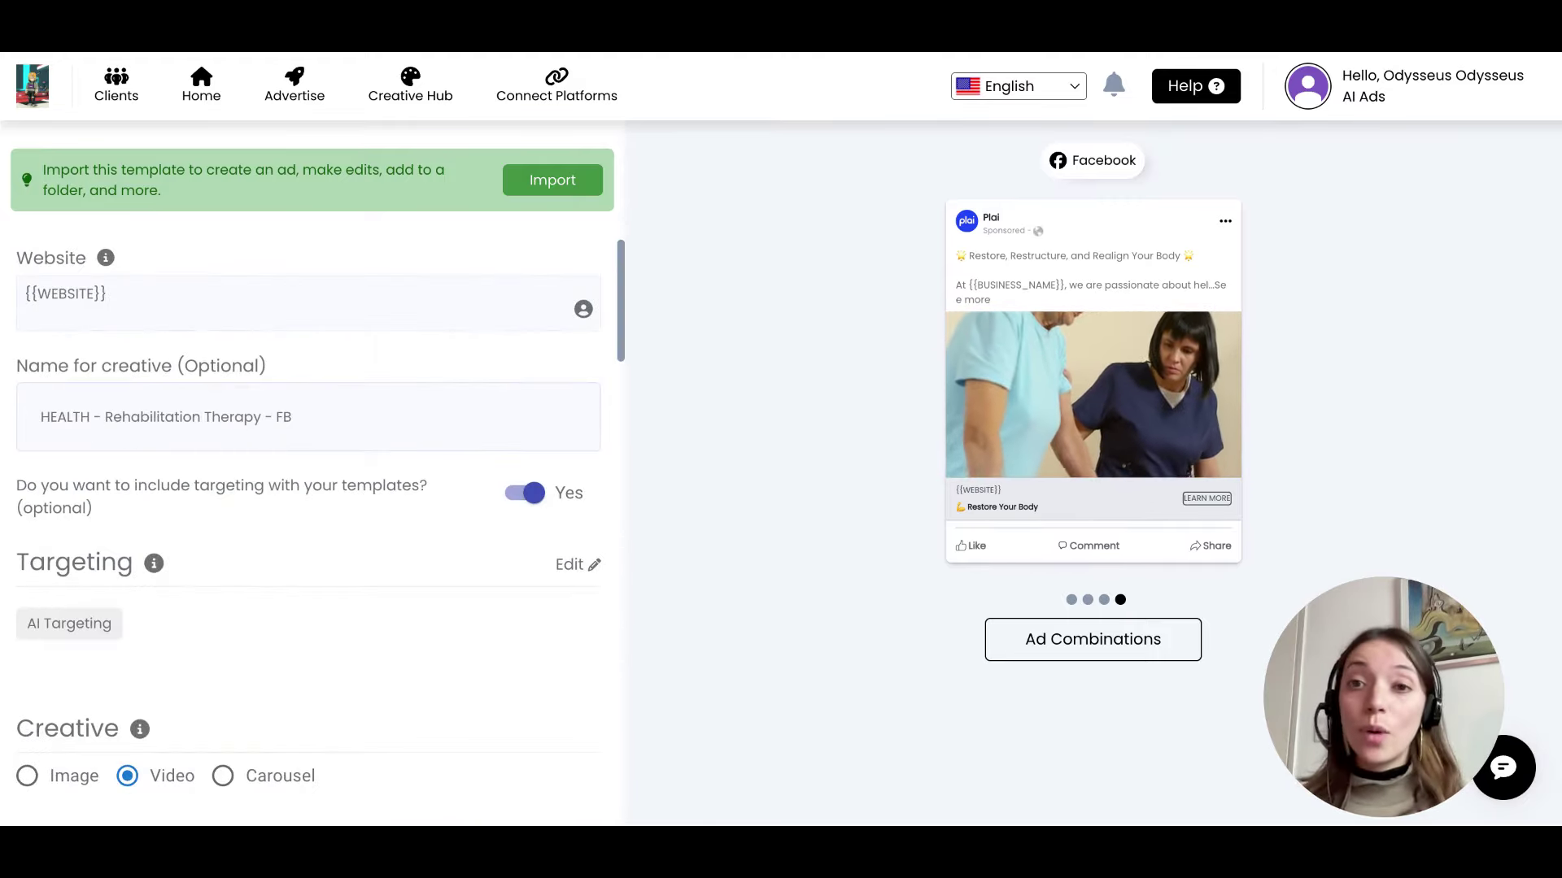
Reopen the Template Library and search for 'reh' to show the Rehabilitation Therapy templates.
left_click(429, 92)
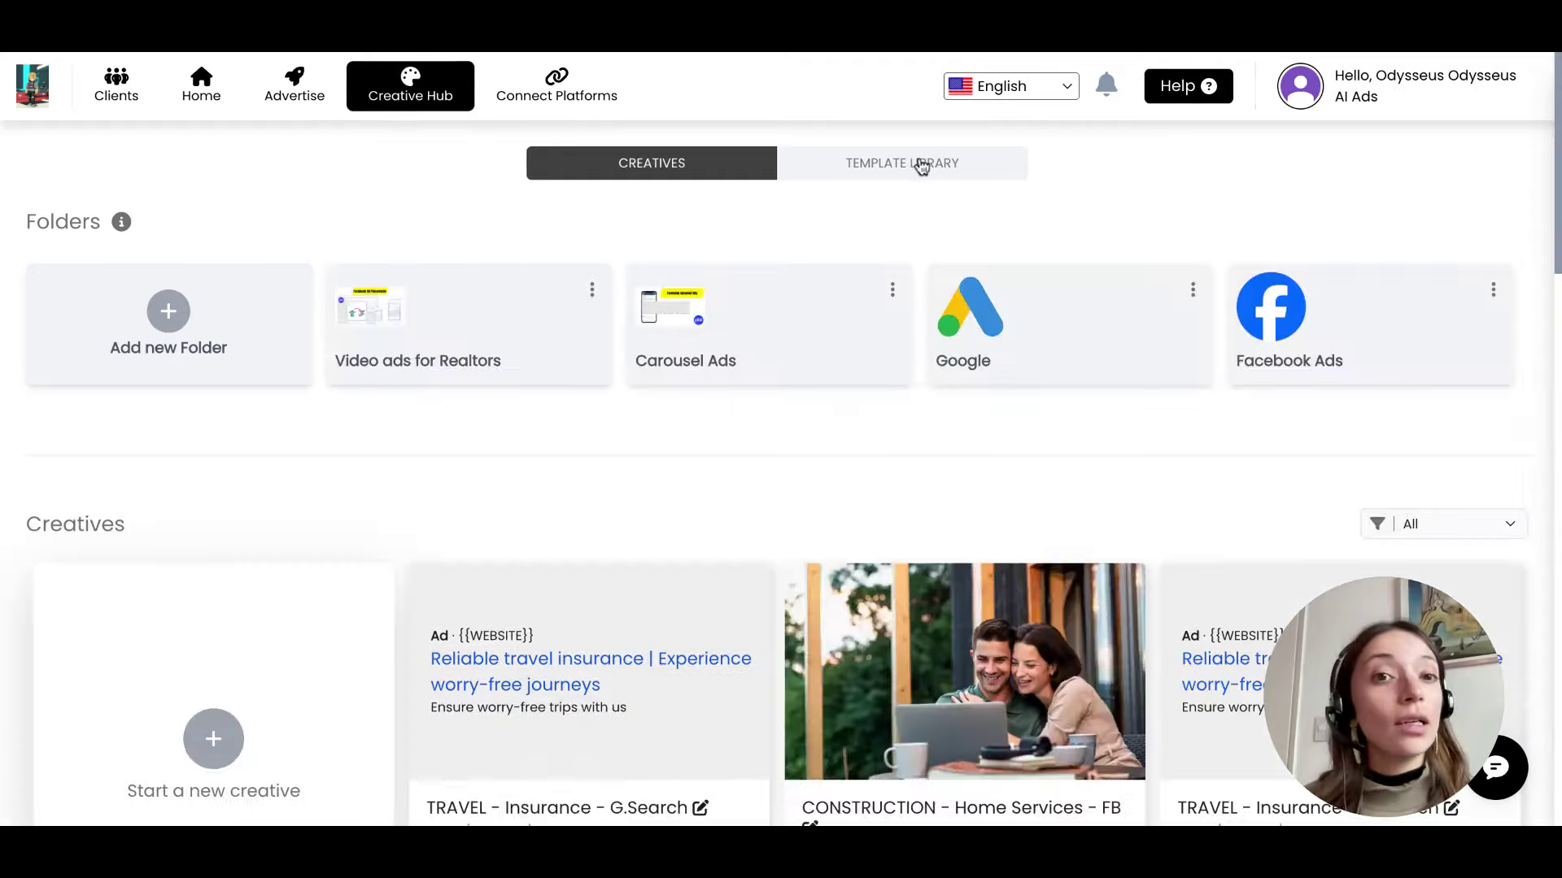
left_click(922, 165)
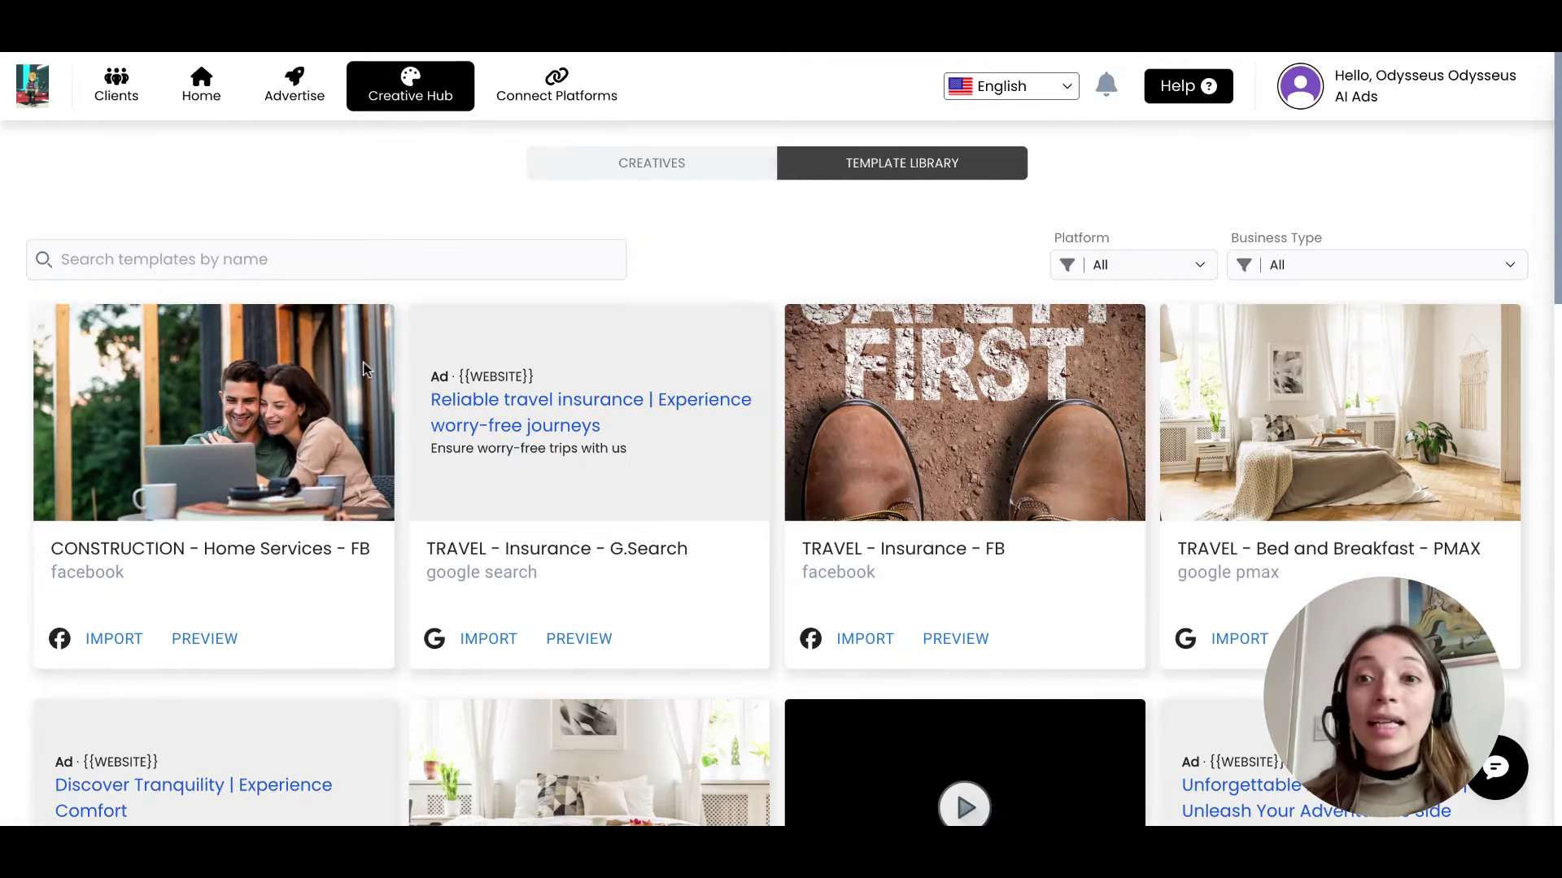
left_click(300, 269)
type("re")
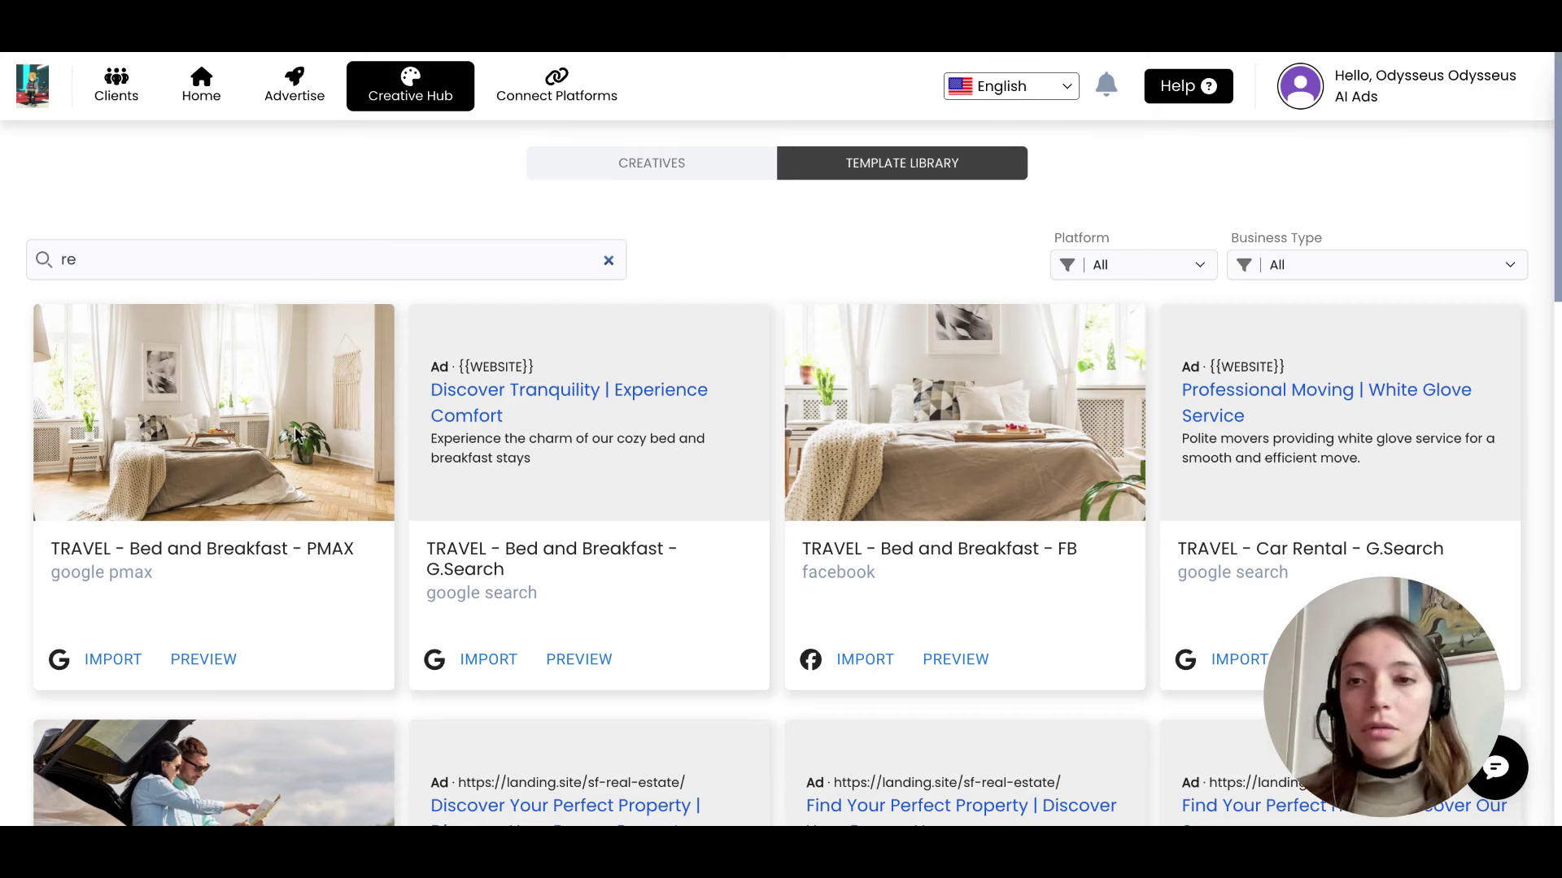
type("h")
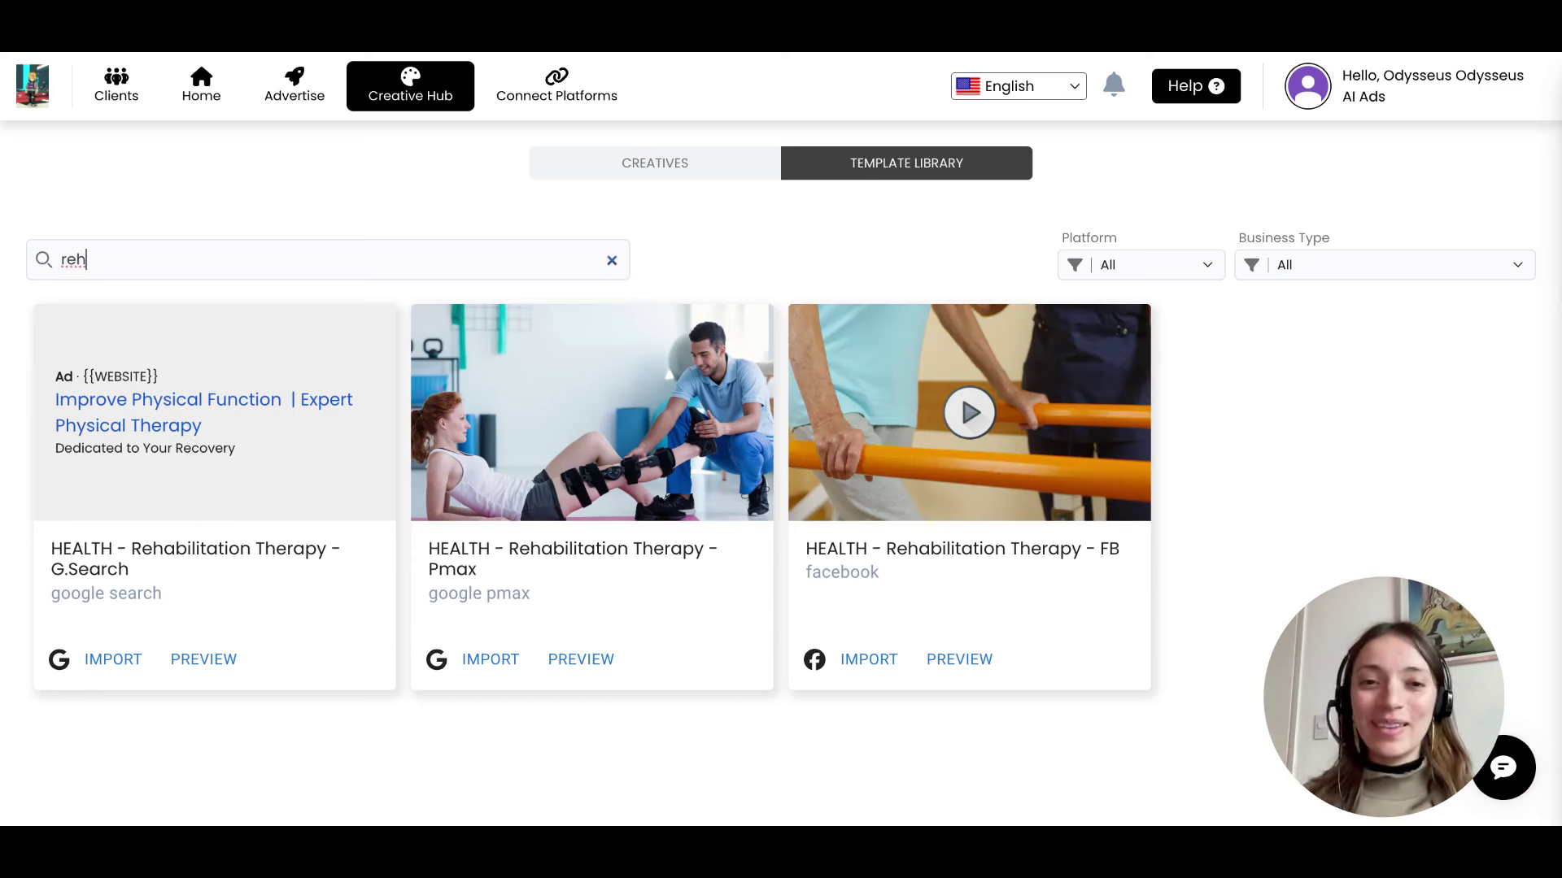
Import the Rehabilitation Therapy FB template, confirm, and locate it in the Creatives list.
left_click(866, 668)
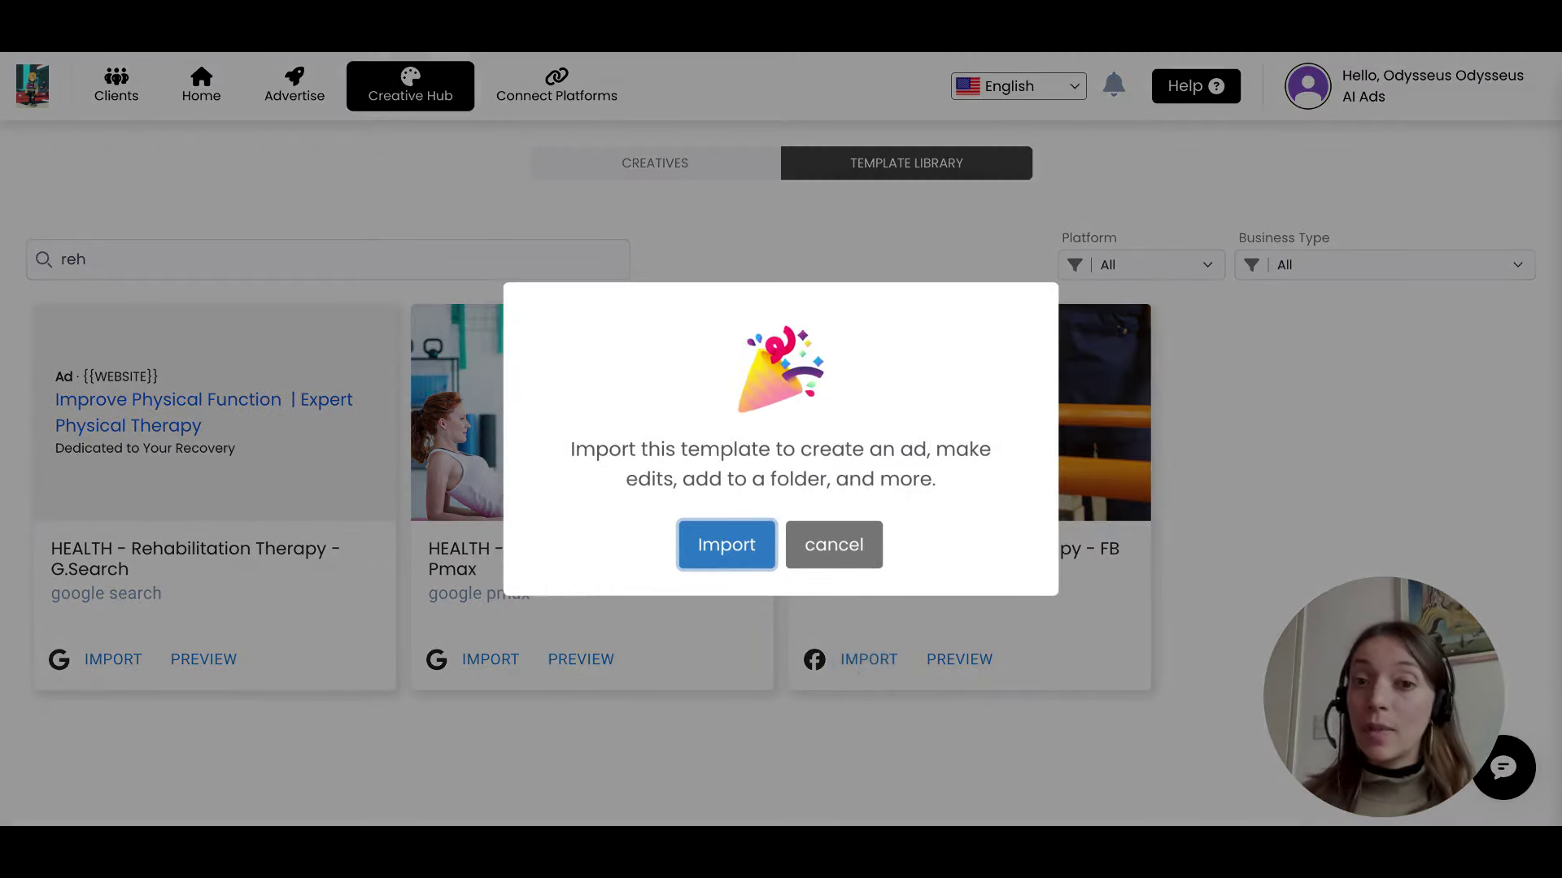
left_click(724, 561)
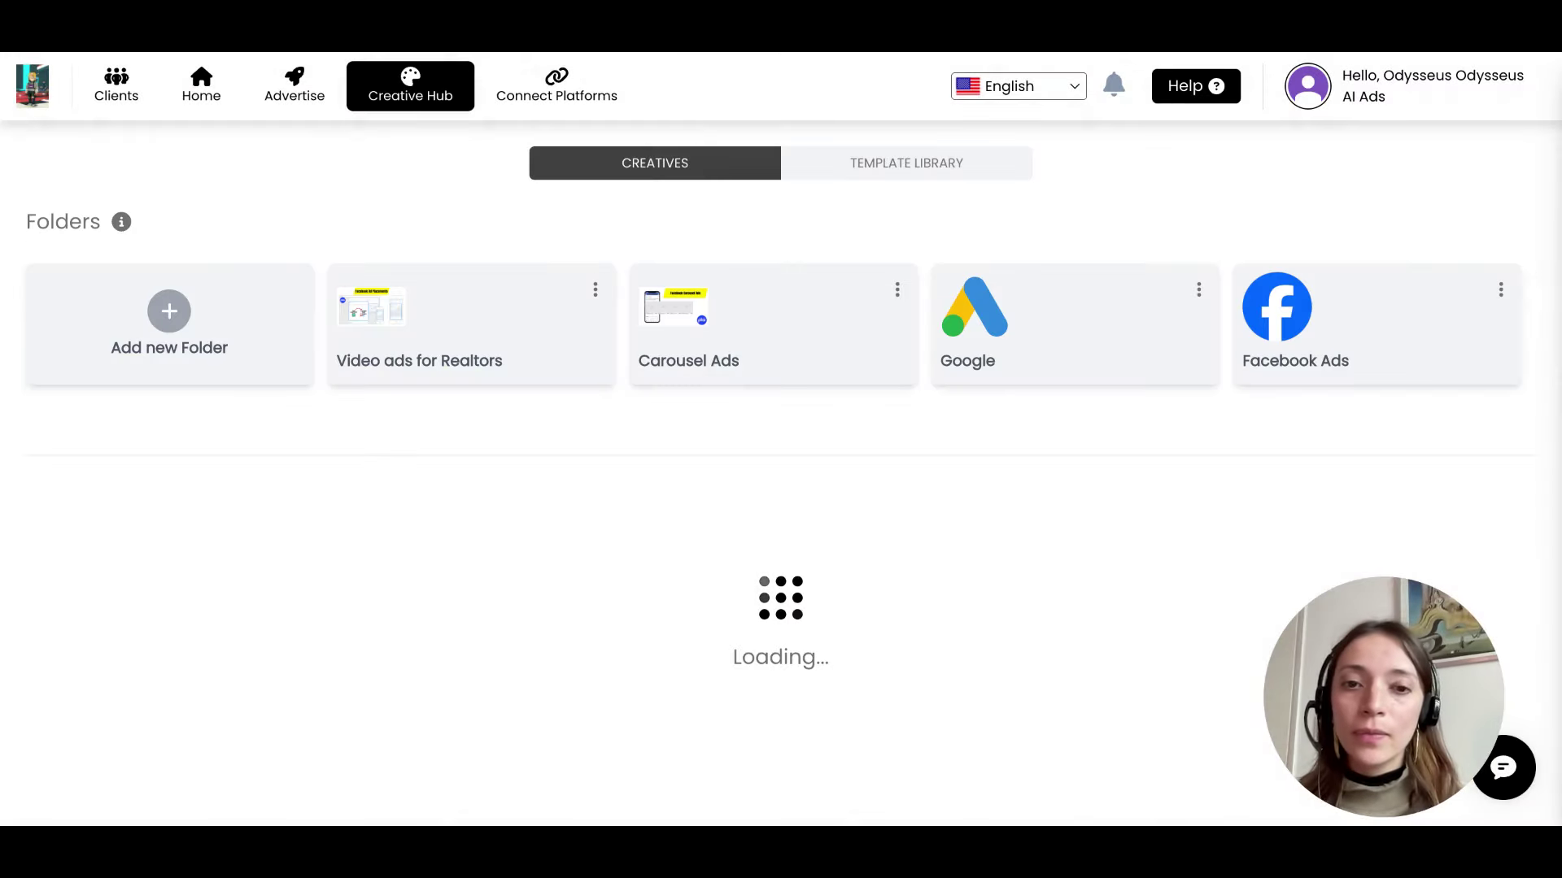
scroll(781, 439, "down", 1)
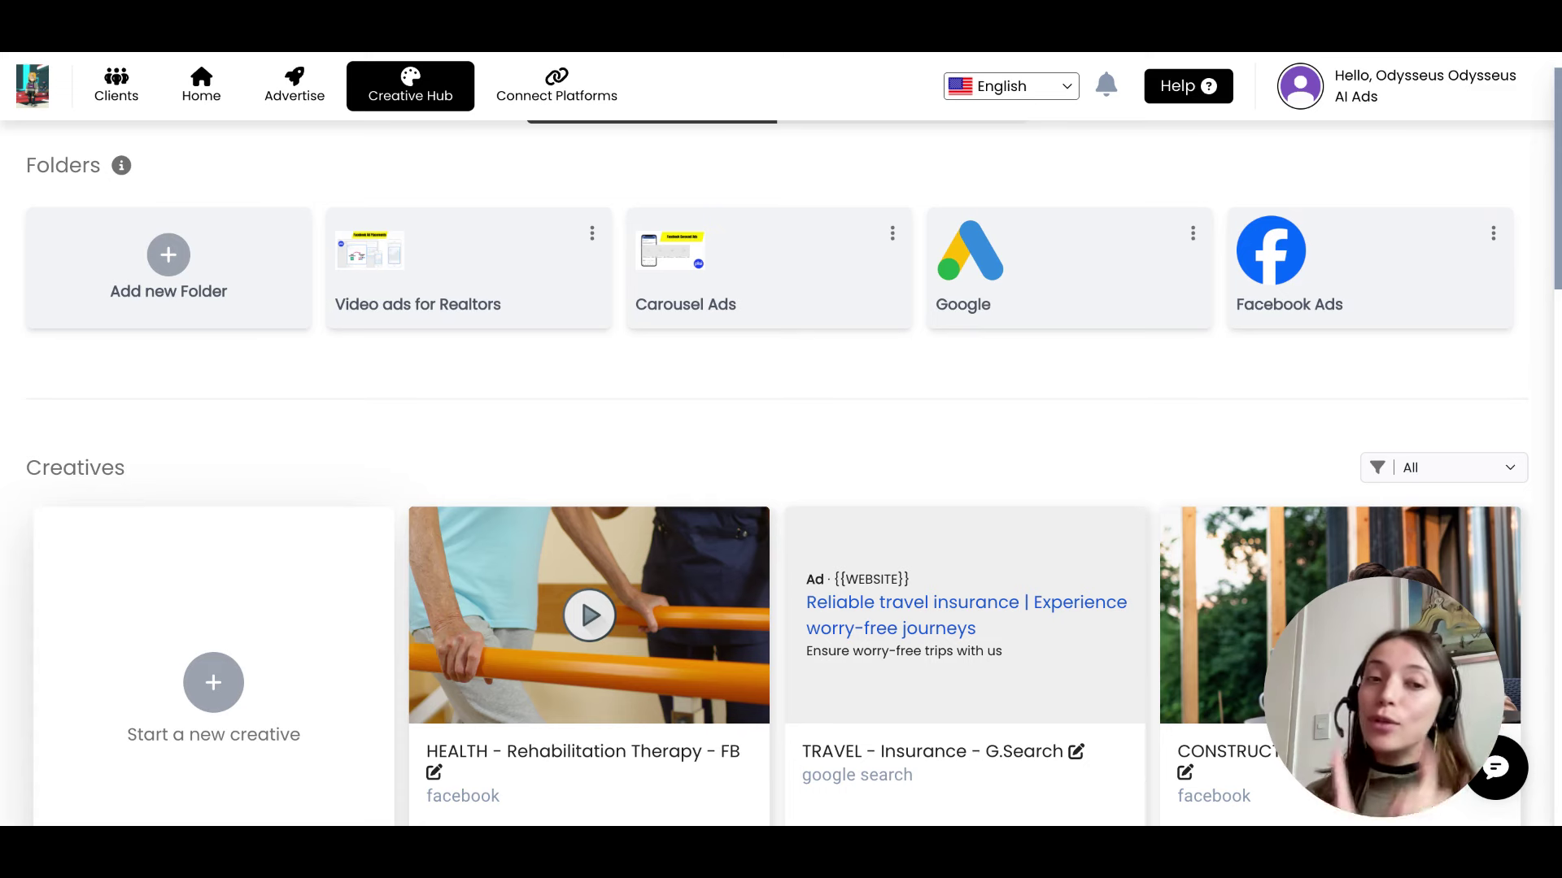
scroll(652, 519, "down", 5)
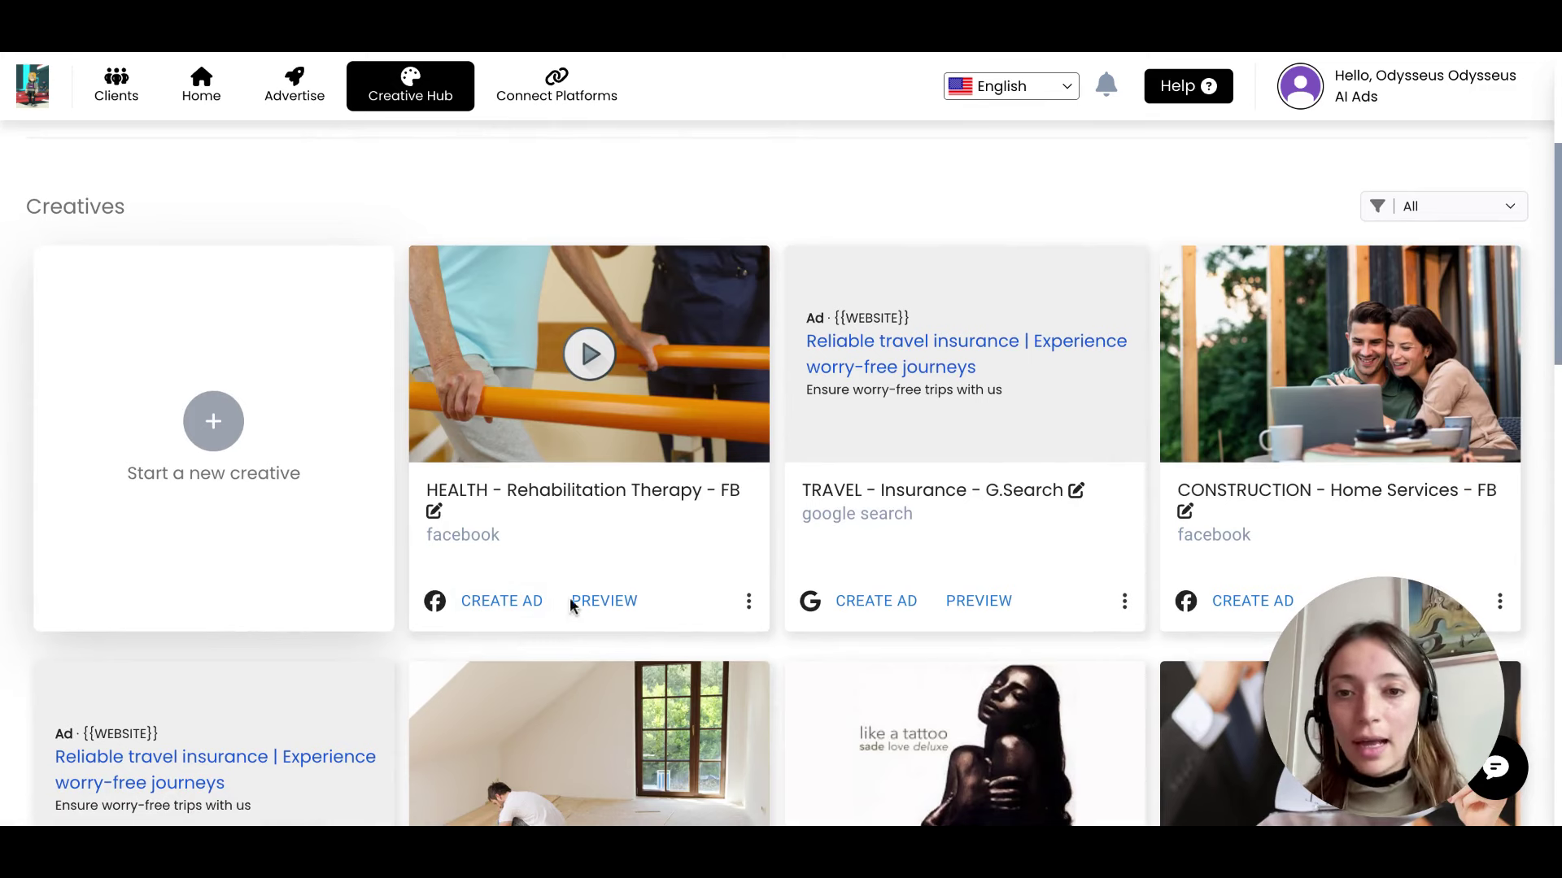
left_click(614, 608)
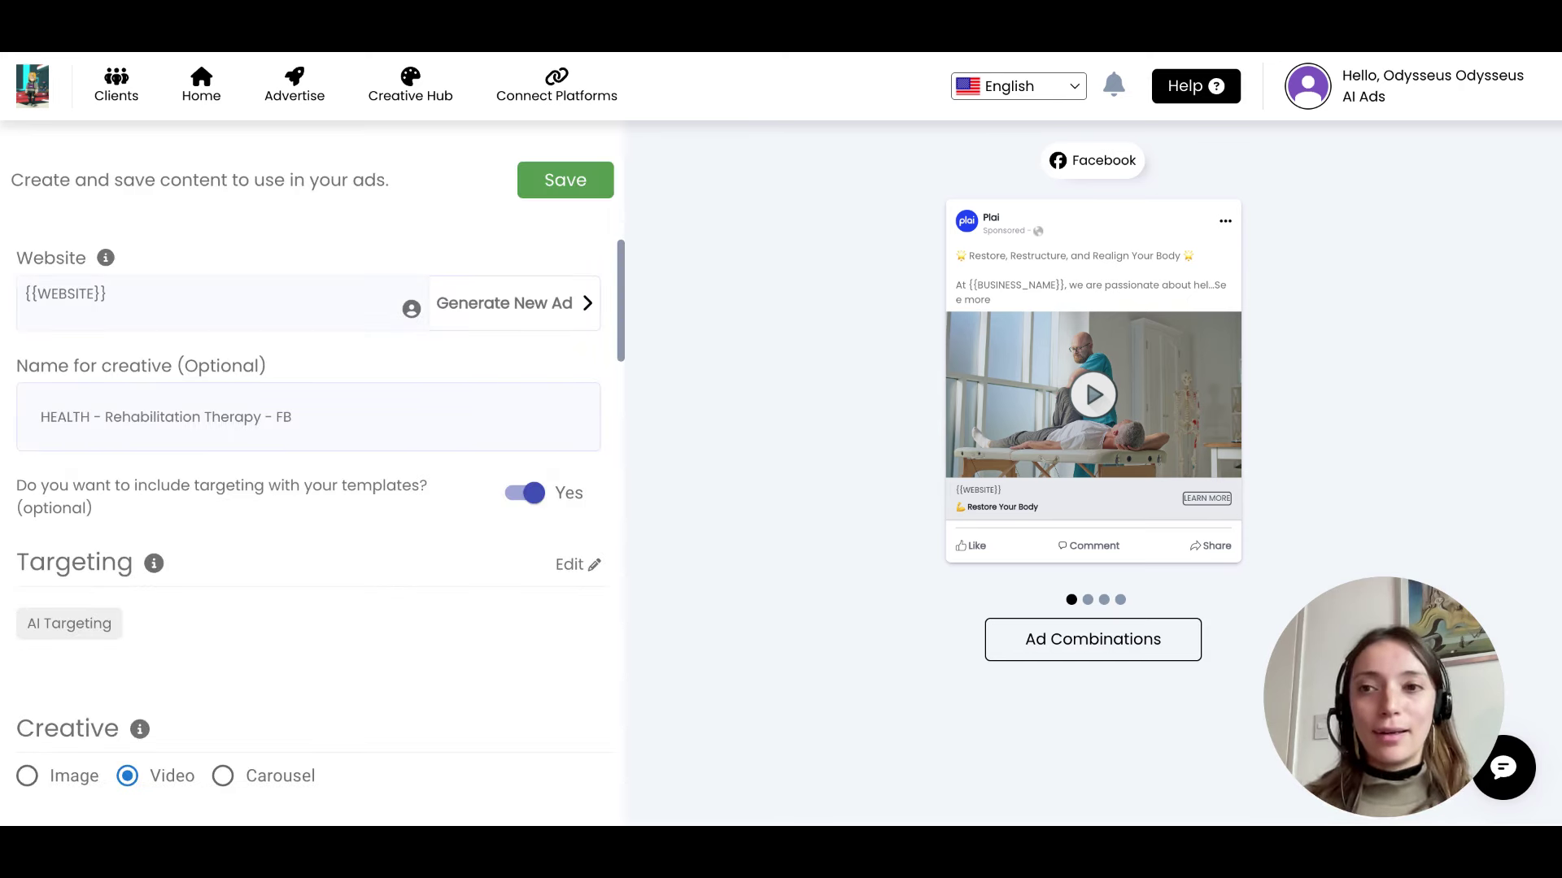
left_click_drag(188, 300, 0, 262)
type("www.my")
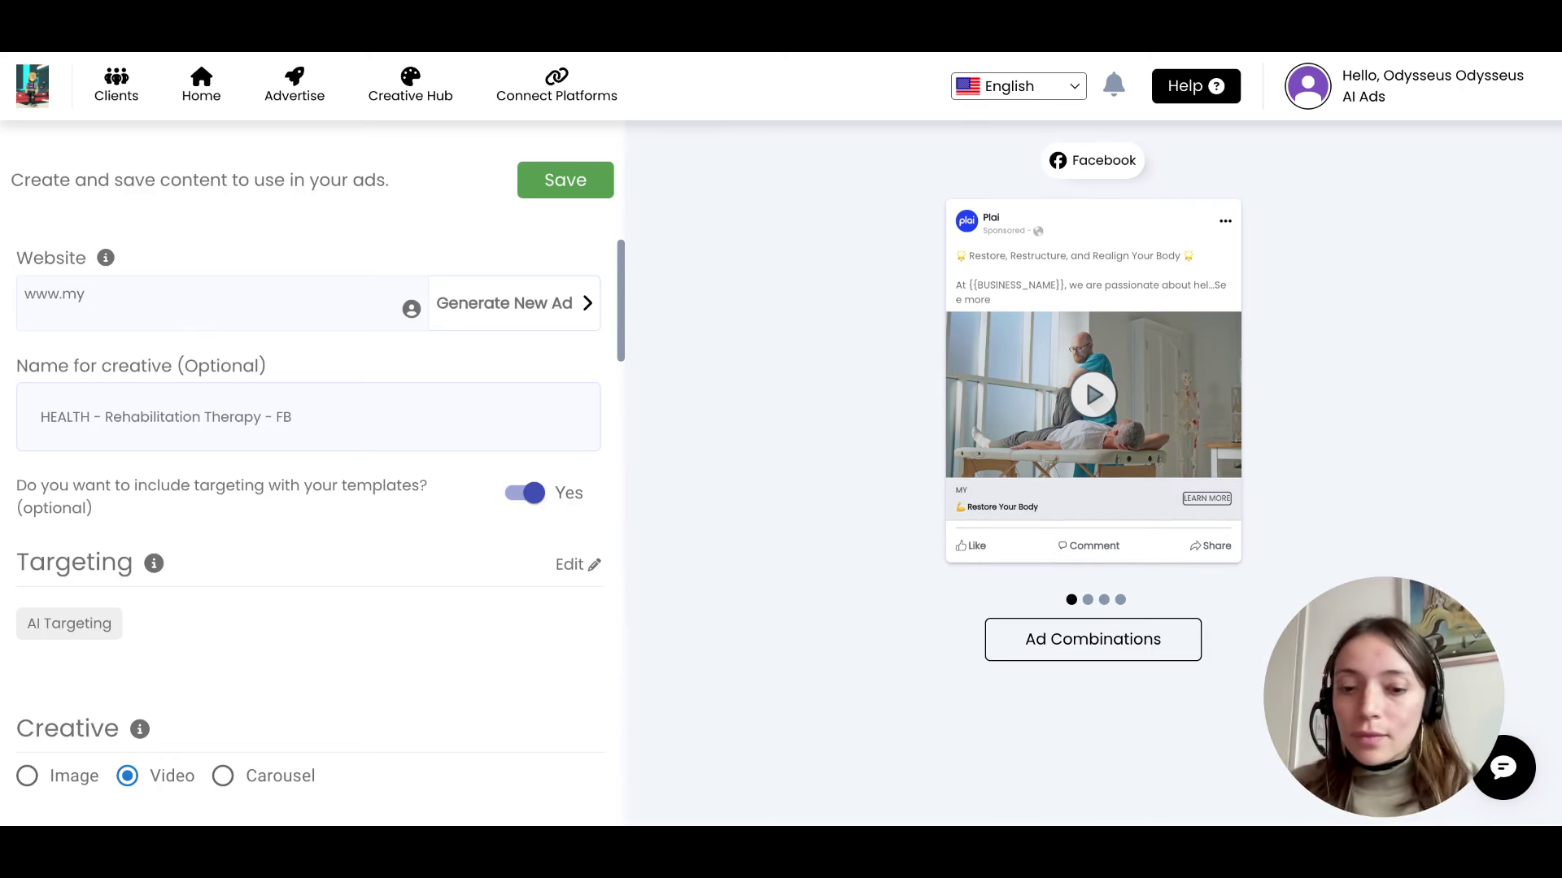
type("ewebsite.com")
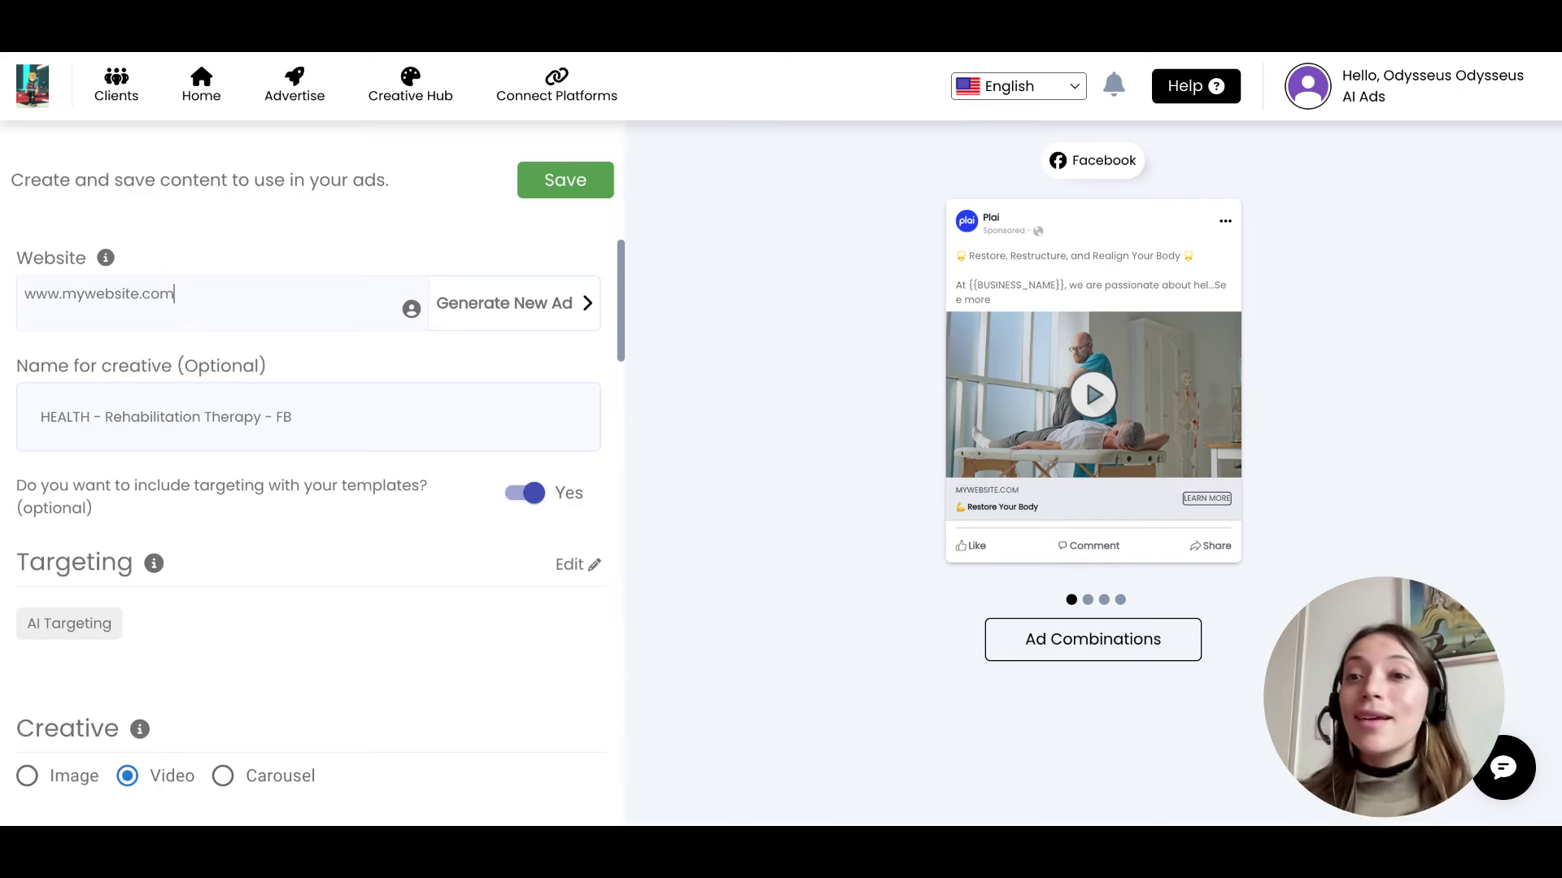
scroll(200, 403, "down", 1)
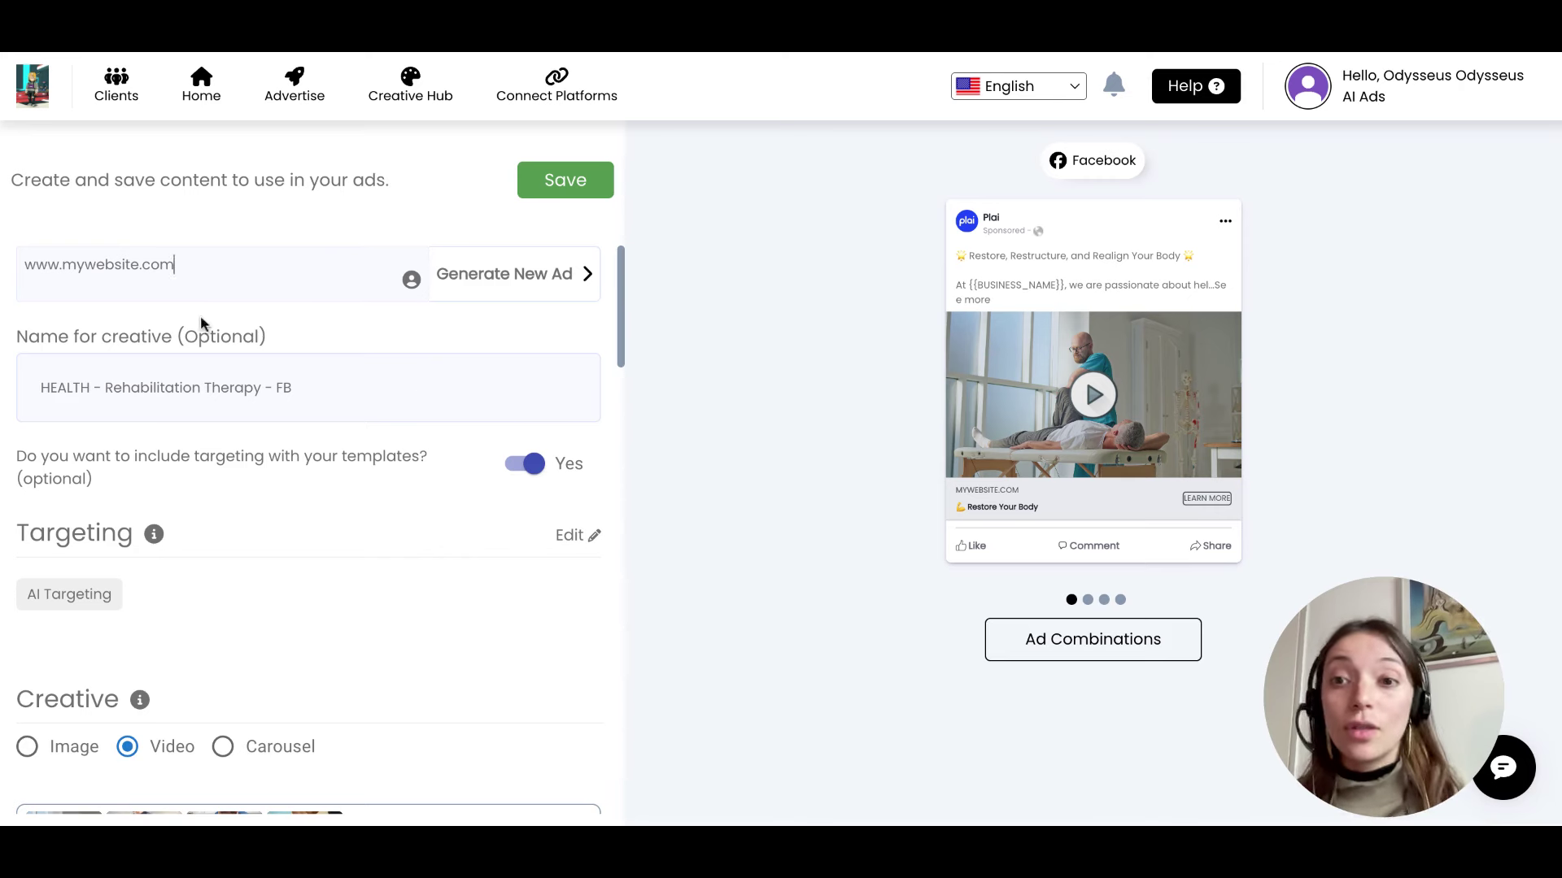
scroll(262, 571, "down", 2)
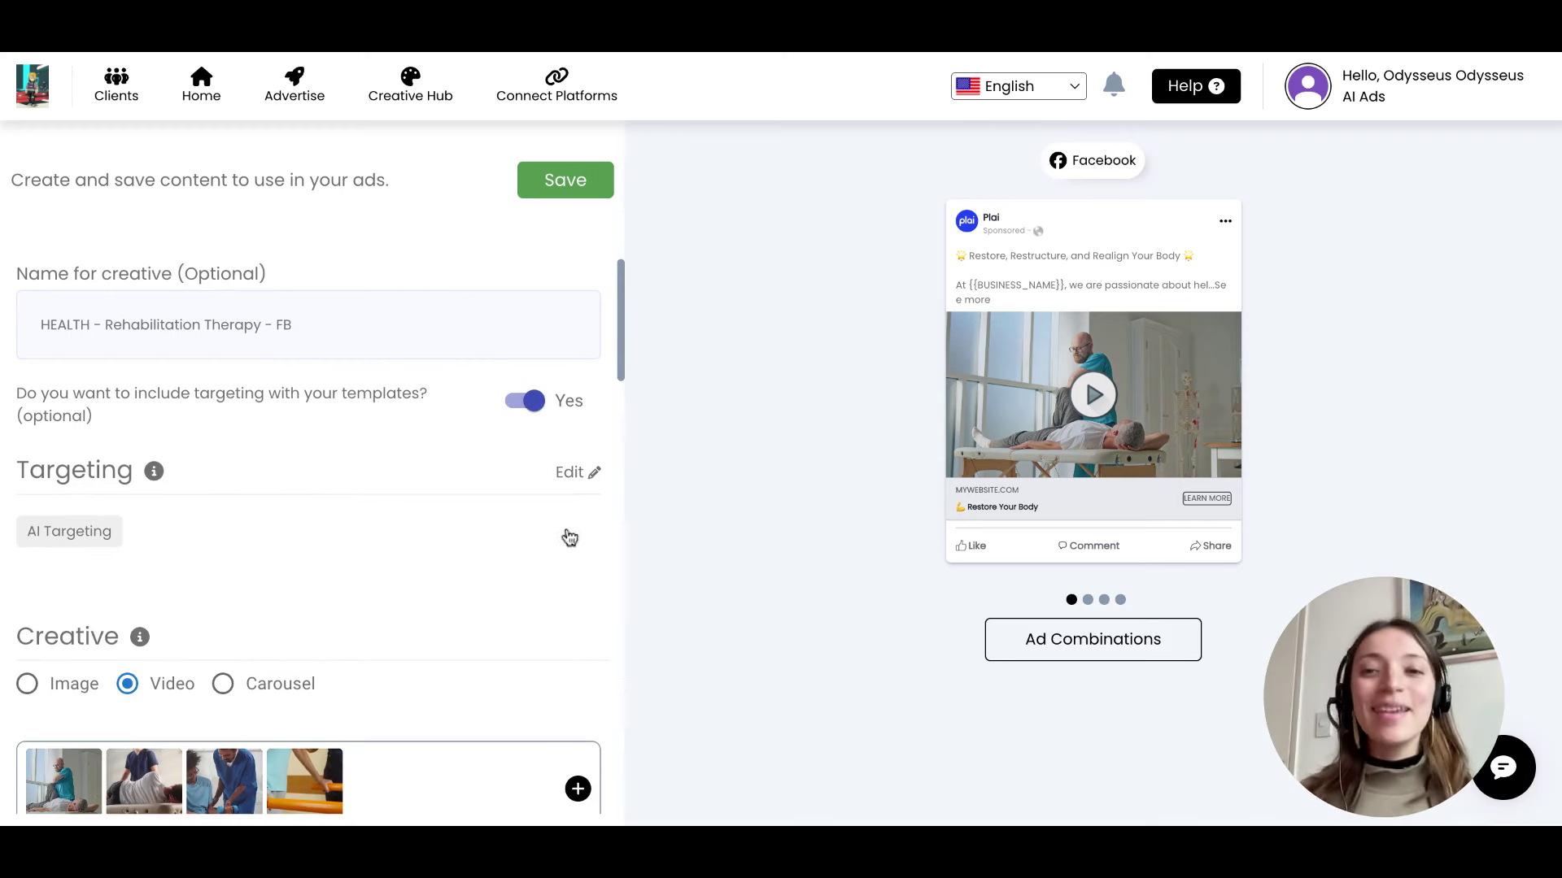
Open the creative's targeting and close it without adding interests, keeping AI Targeting.
left_click(581, 475)
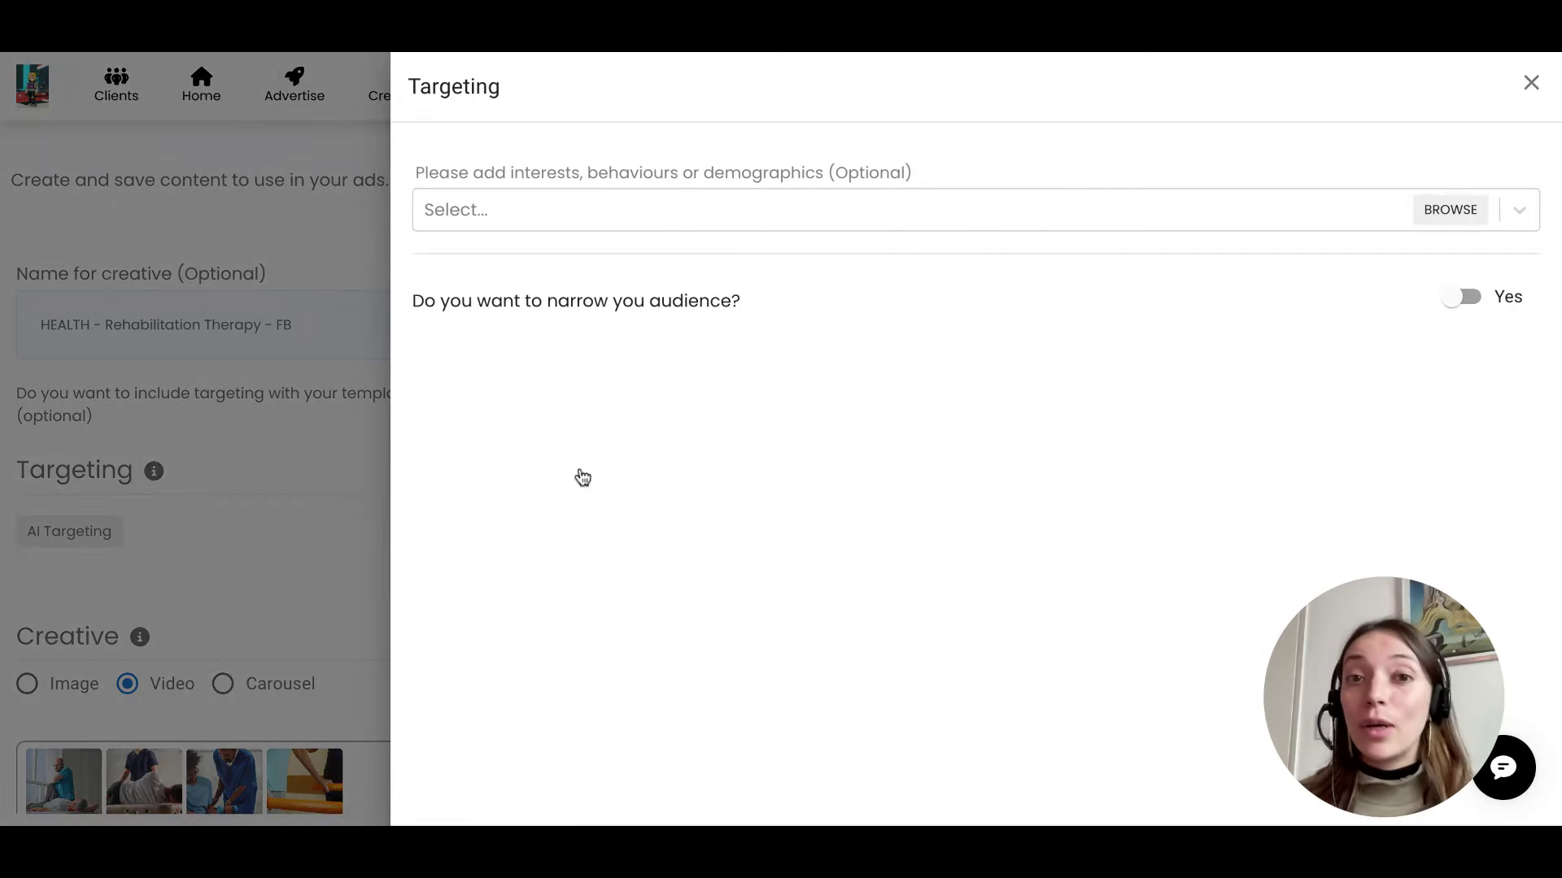
left_click(606, 218)
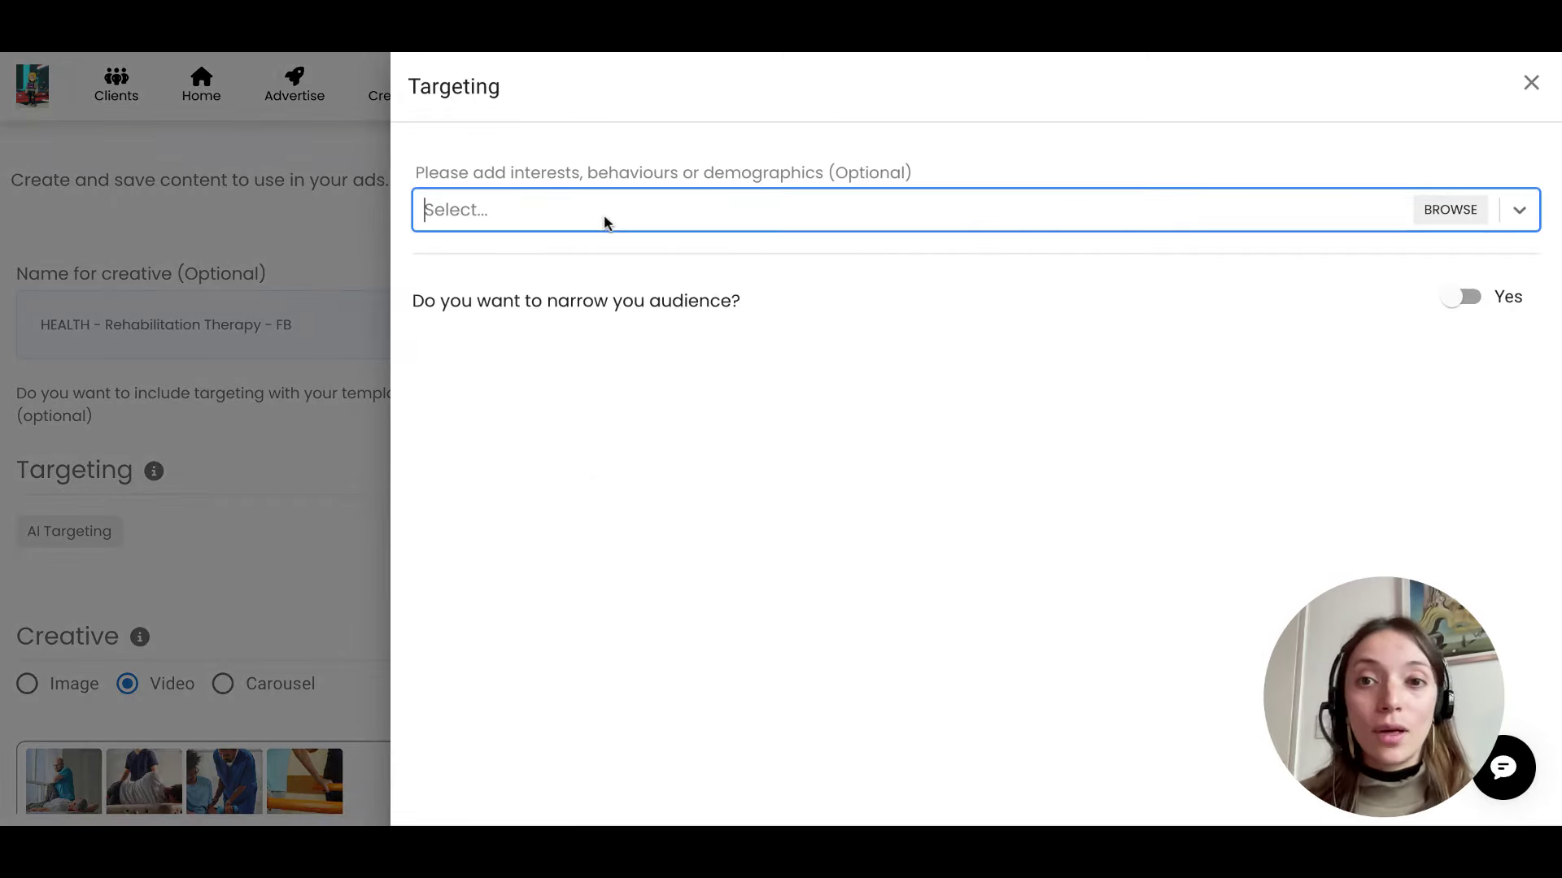
left_click(311, 583)
Show the primary text's dynamic field list, then dismiss it without adding a field.
scroll(310, 582, "down", 3)
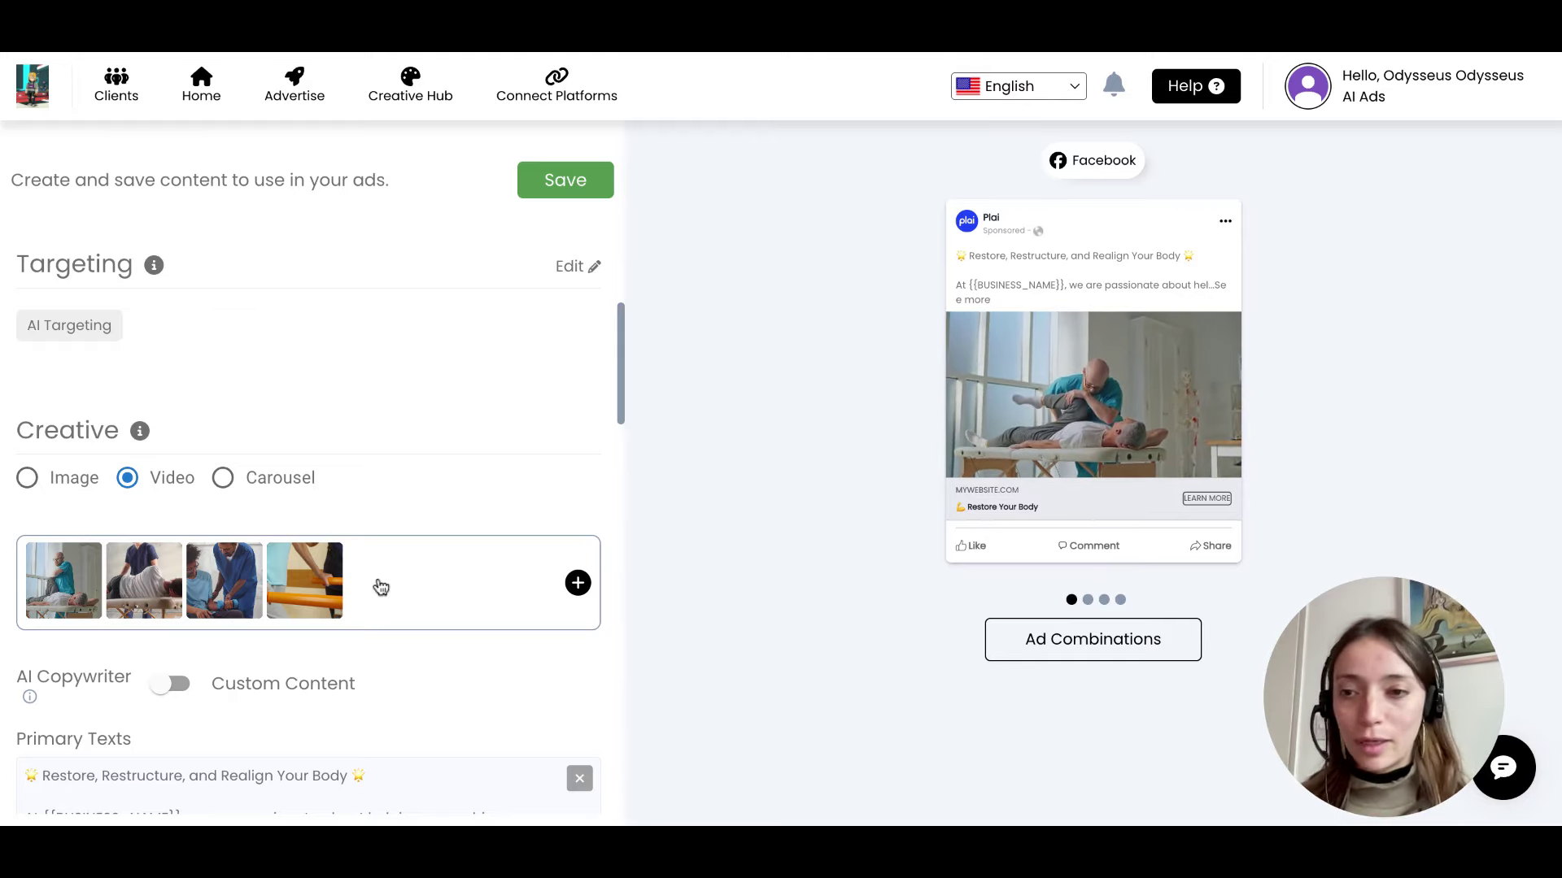
scroll(379, 585, "down", 10)
scroll(378, 586, "down", 7)
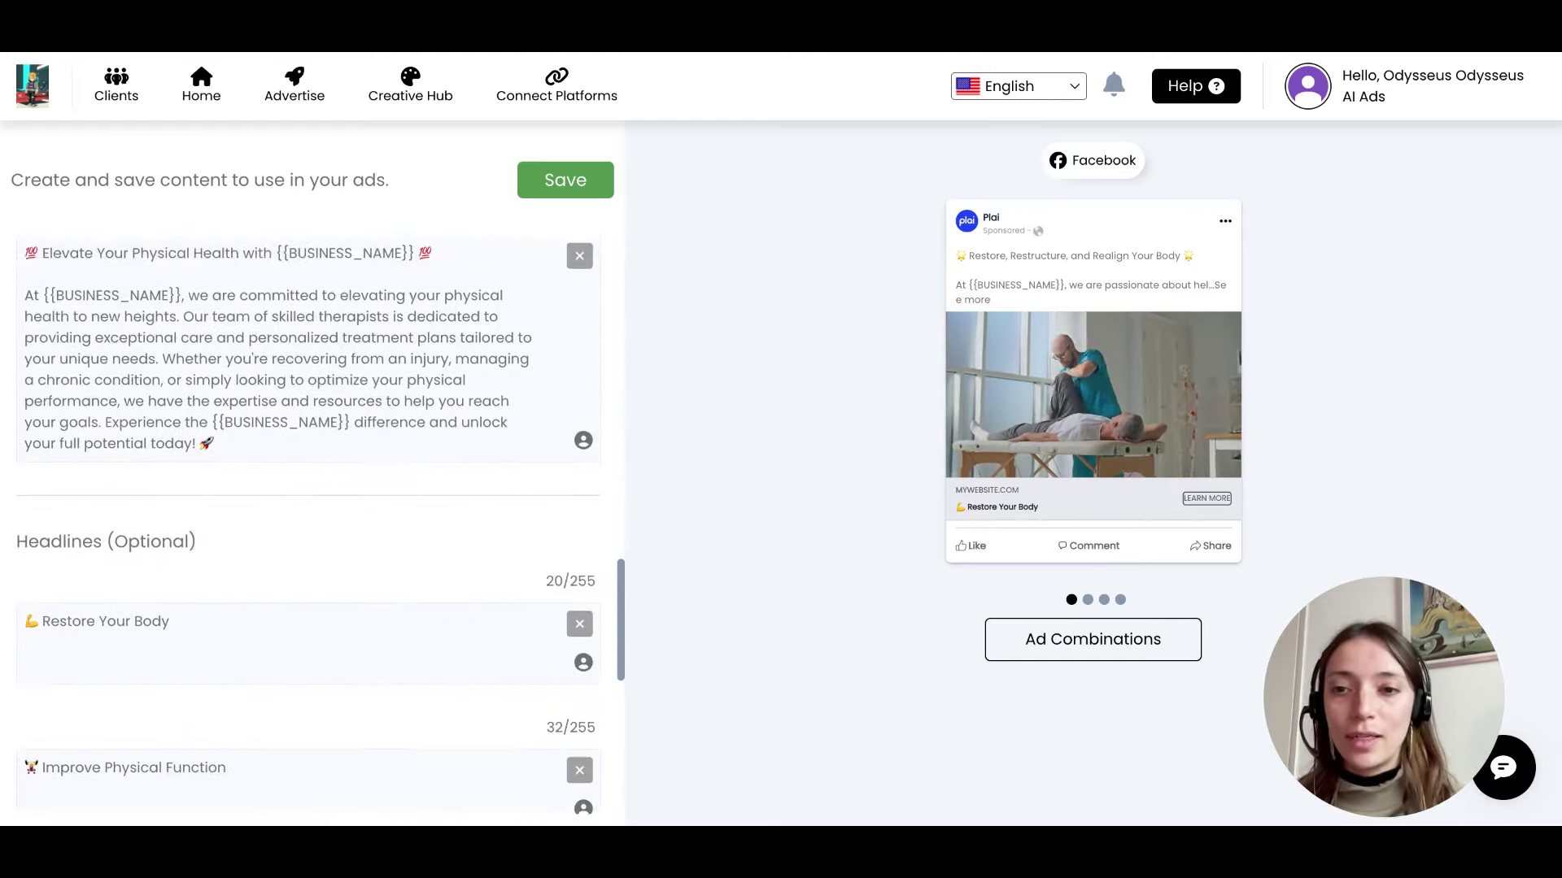
scroll(378, 585, "up", 2)
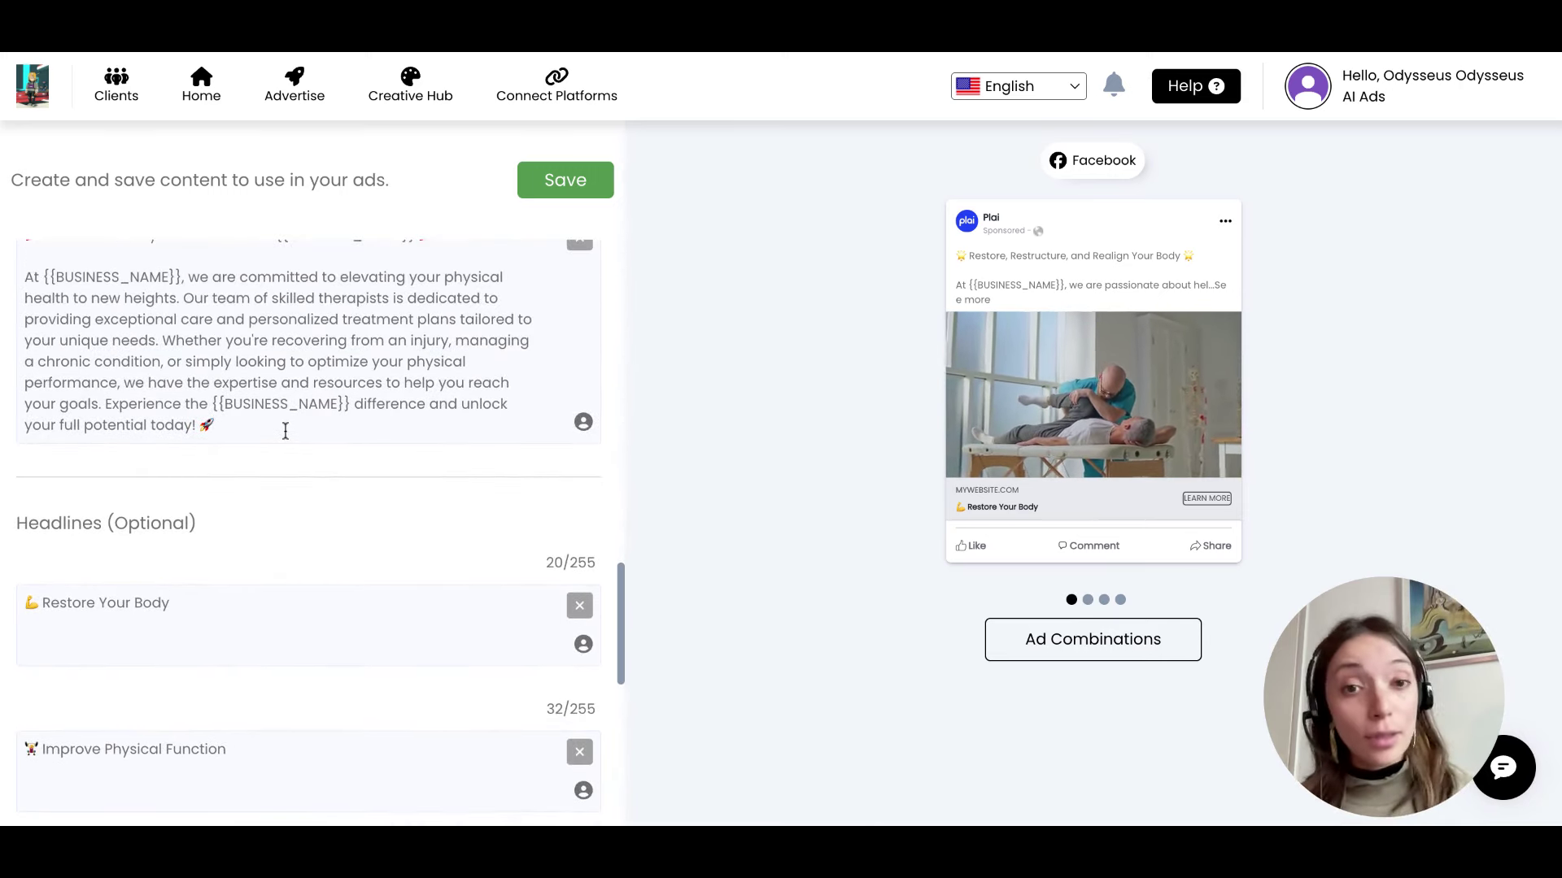
left_click(583, 422)
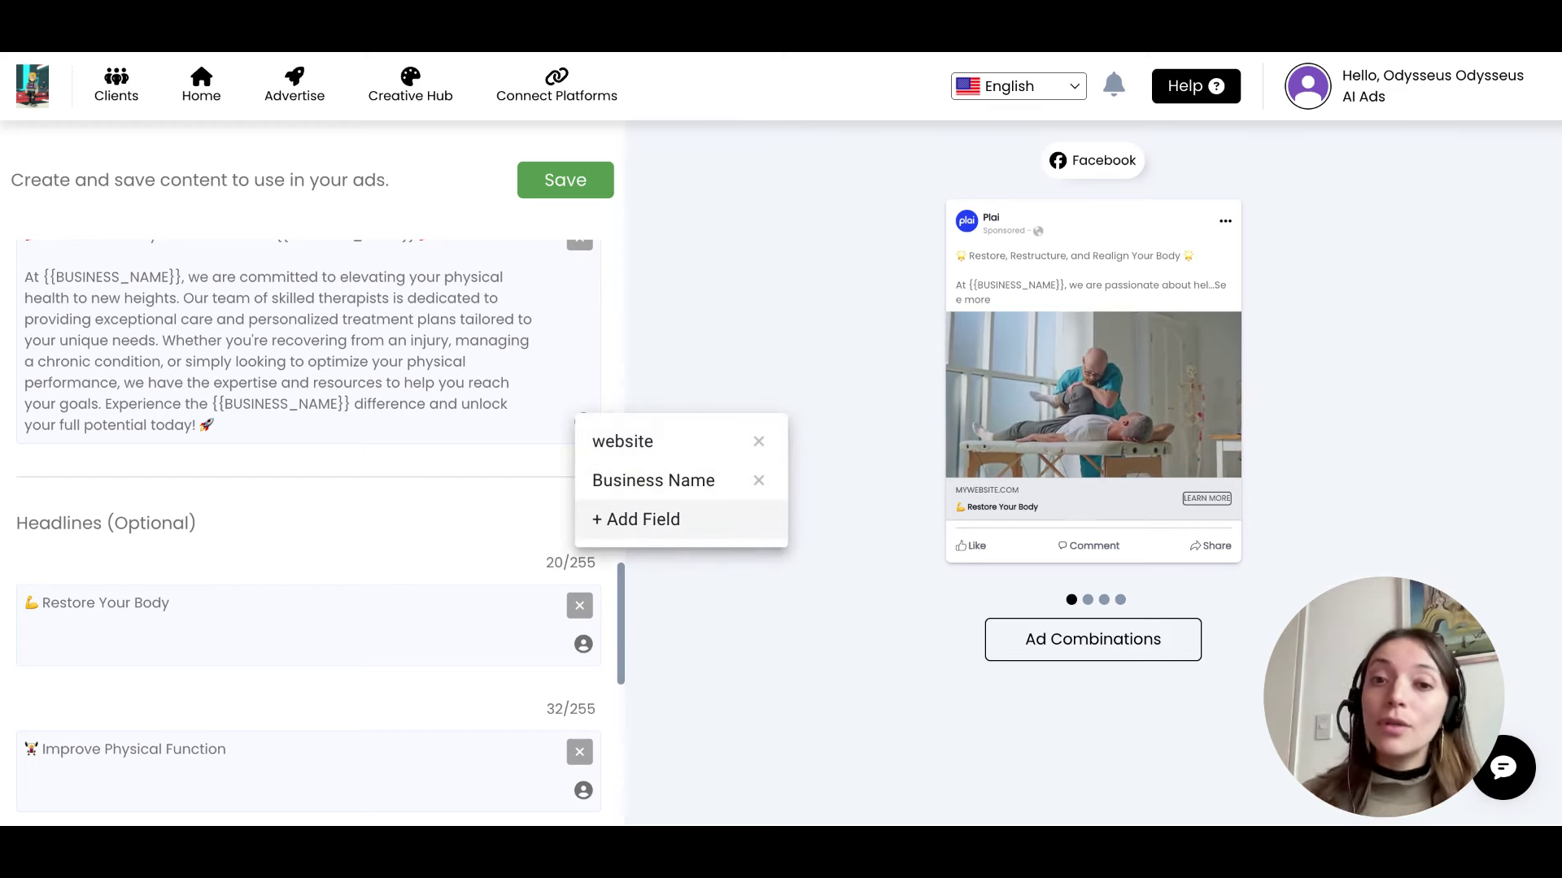
left_click(724, 599)
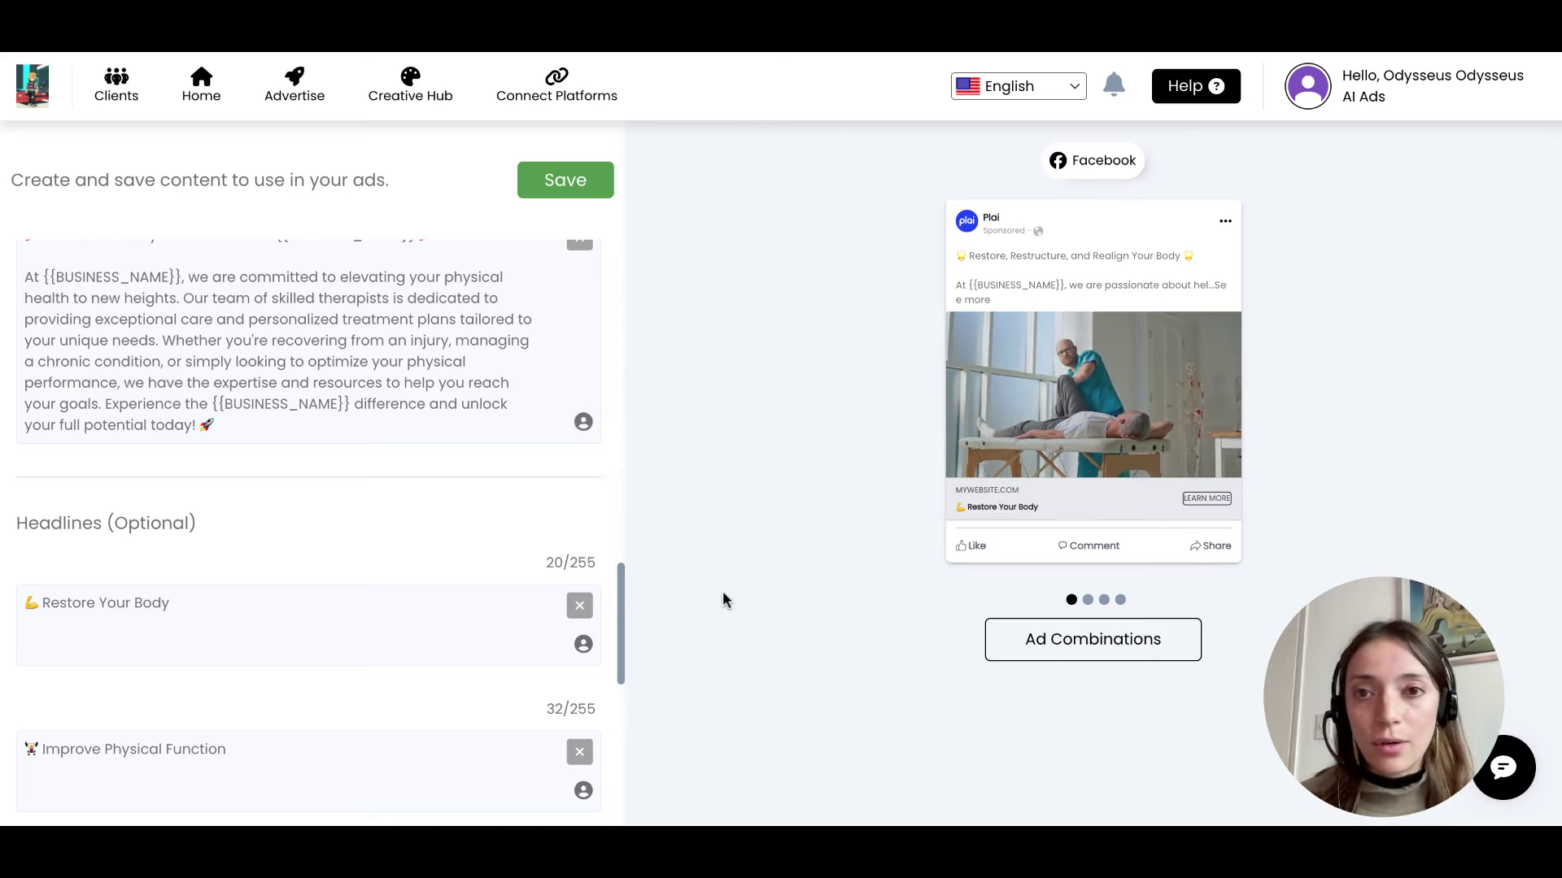
scroll(583, 273, "up", 10)
Save the creative and create an ad from the HEALTH - Rehabilitation Therapy - FB card.
left_click(574, 193)
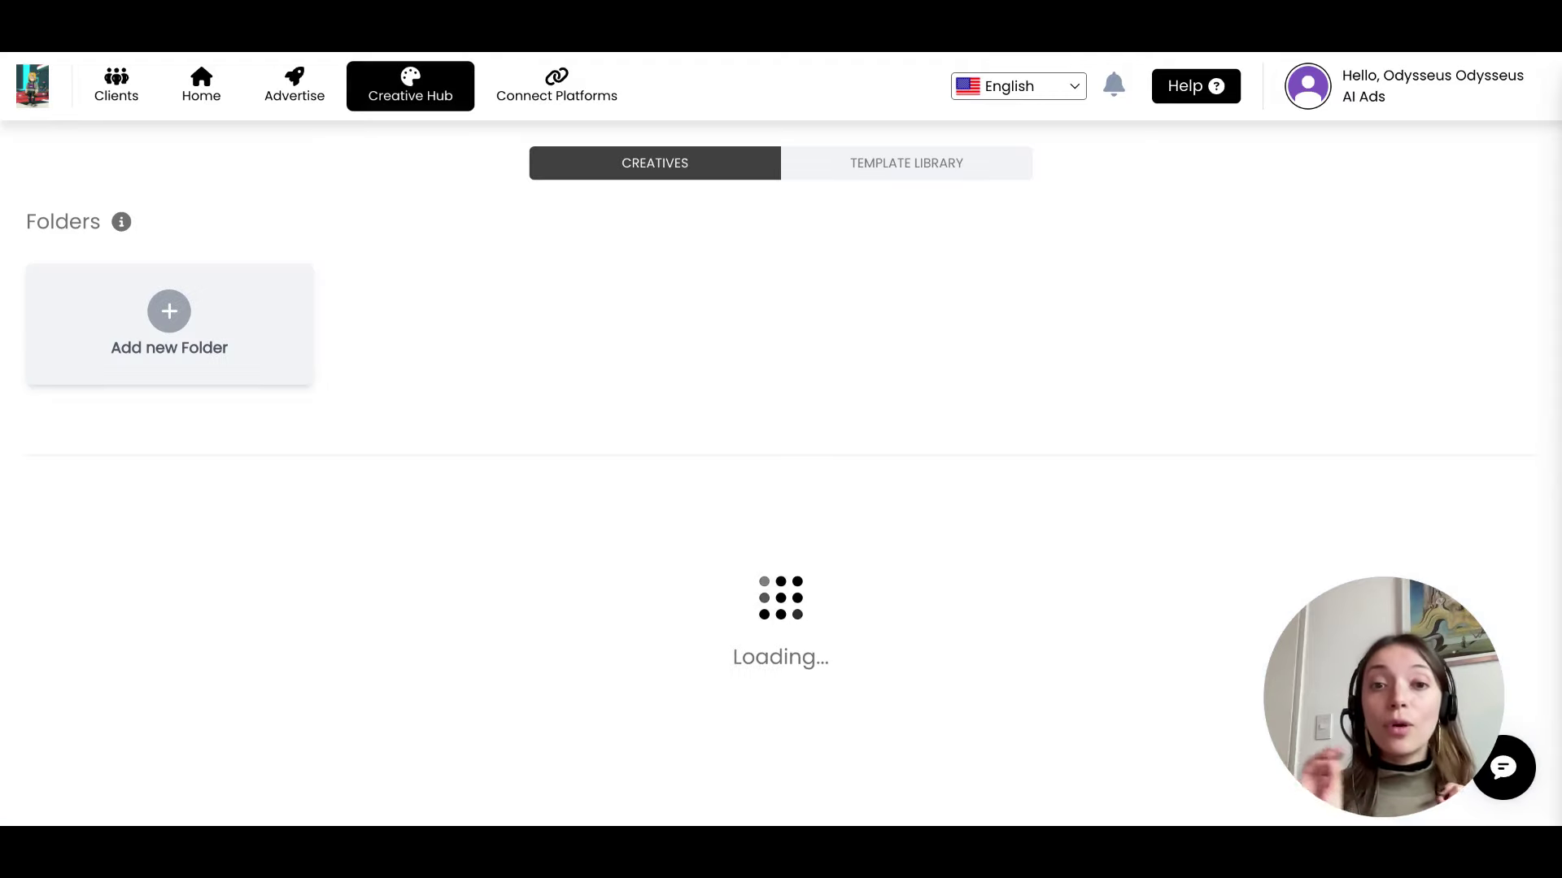
scroll(571, 234, "down", 3)
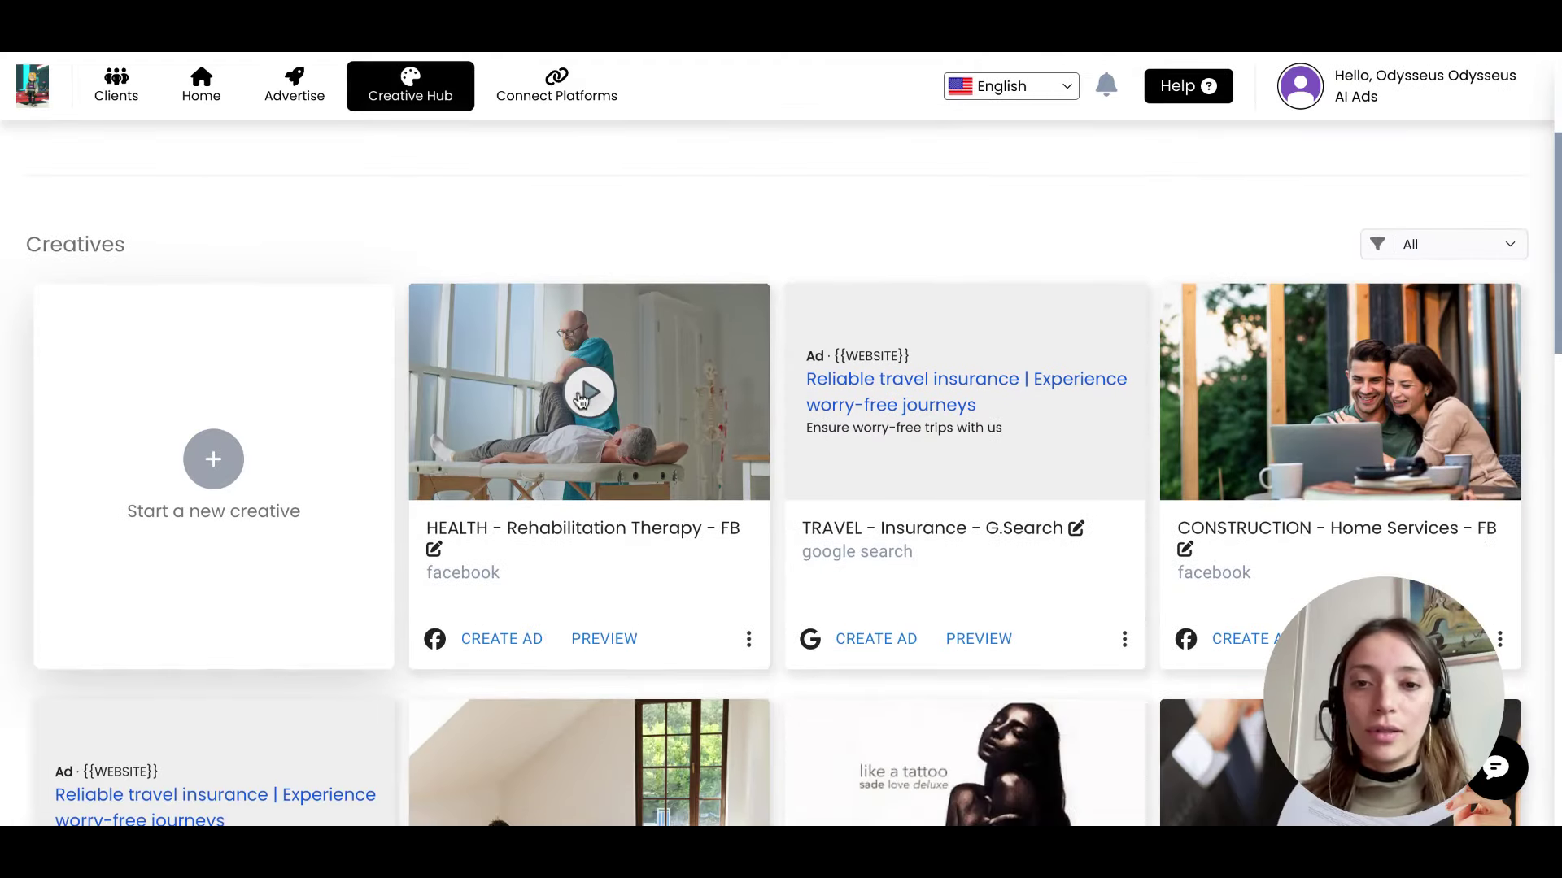
left_click(515, 647)
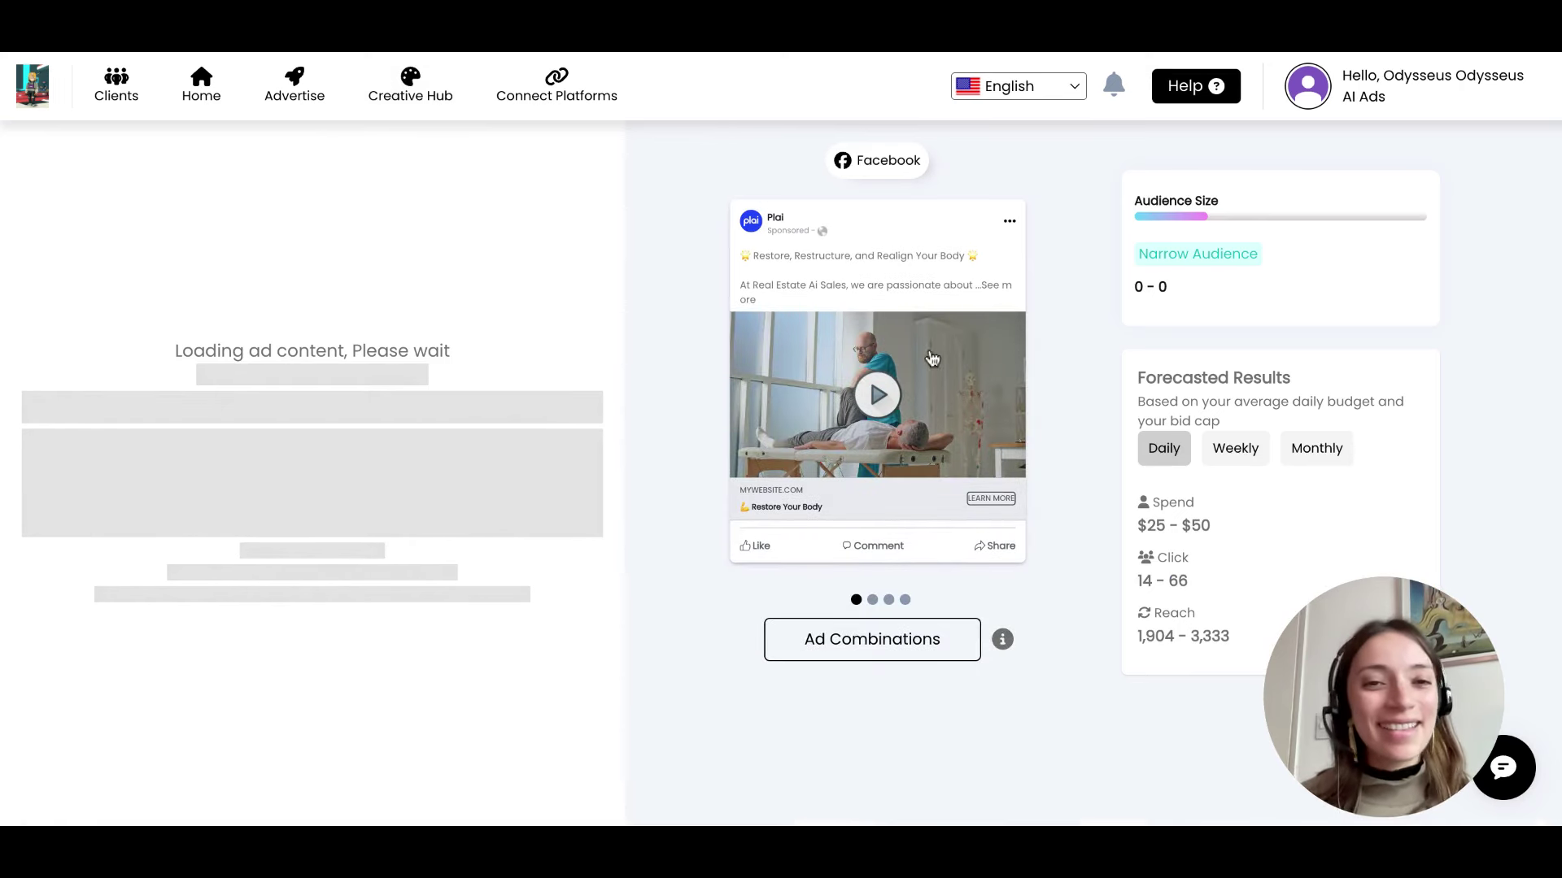
Play the ad's video preview and review the prefilled clips, texts and headlines.
left_click(880, 399)
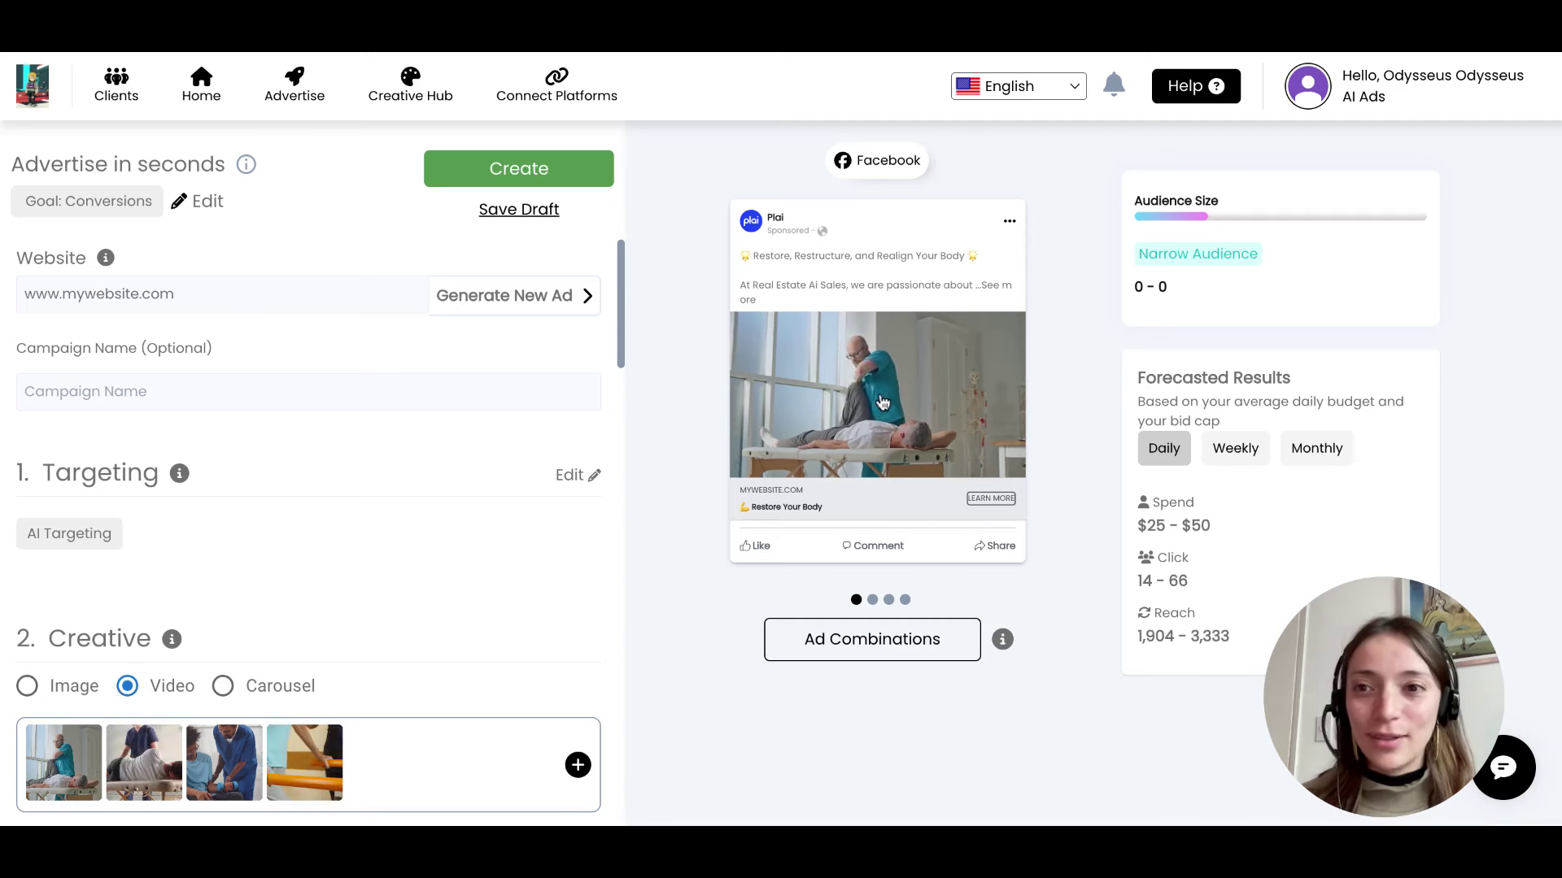
scroll(391, 418, "down", 2)
scroll(390, 418, "up", 2)
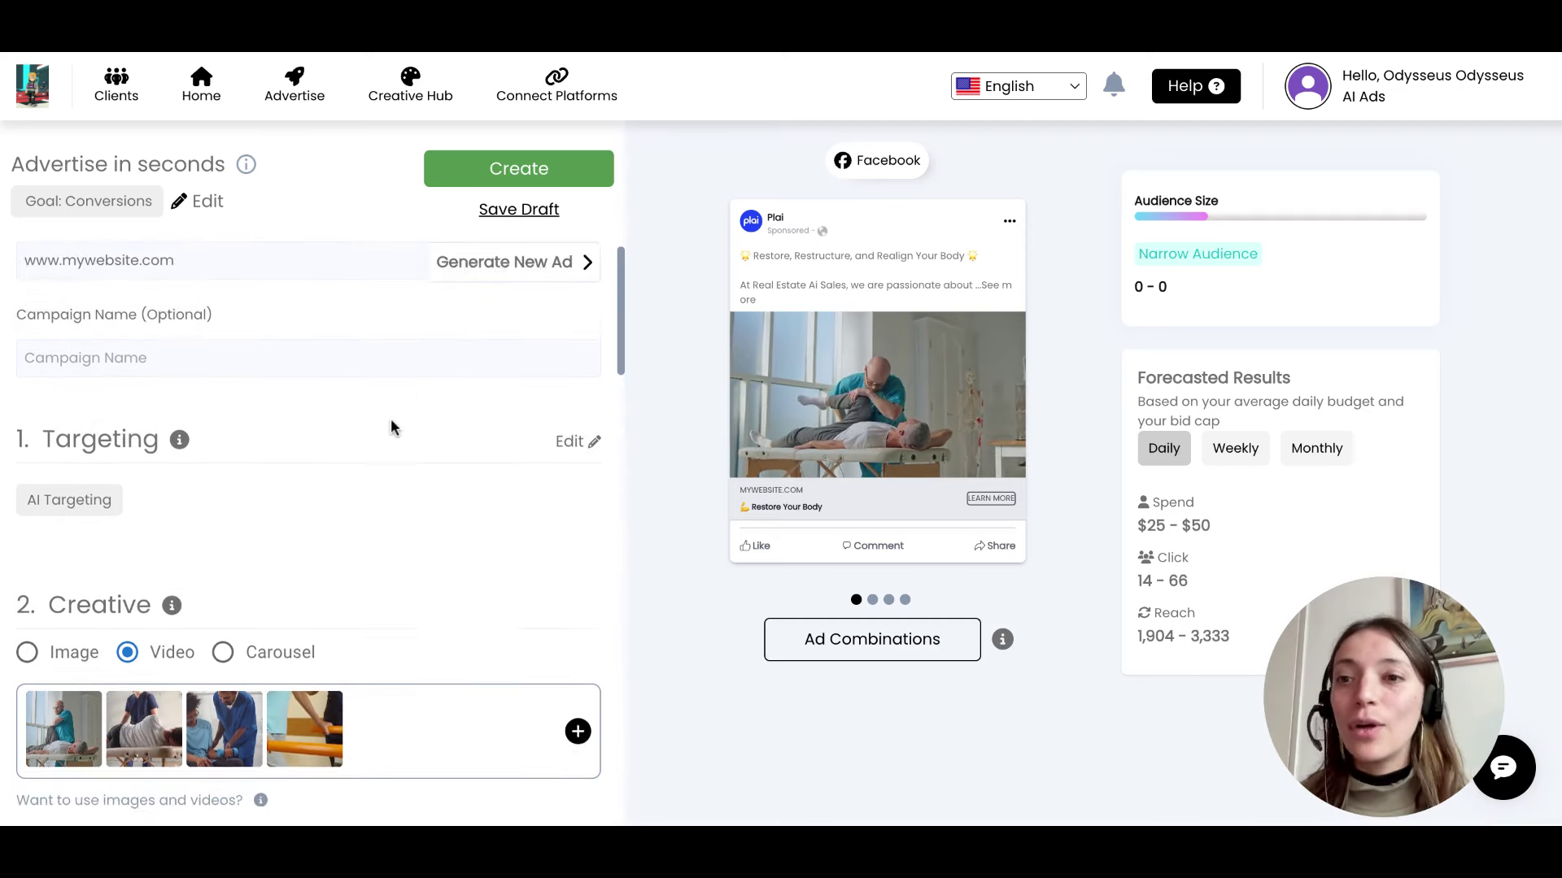
scroll(134, 292, "down", 2)
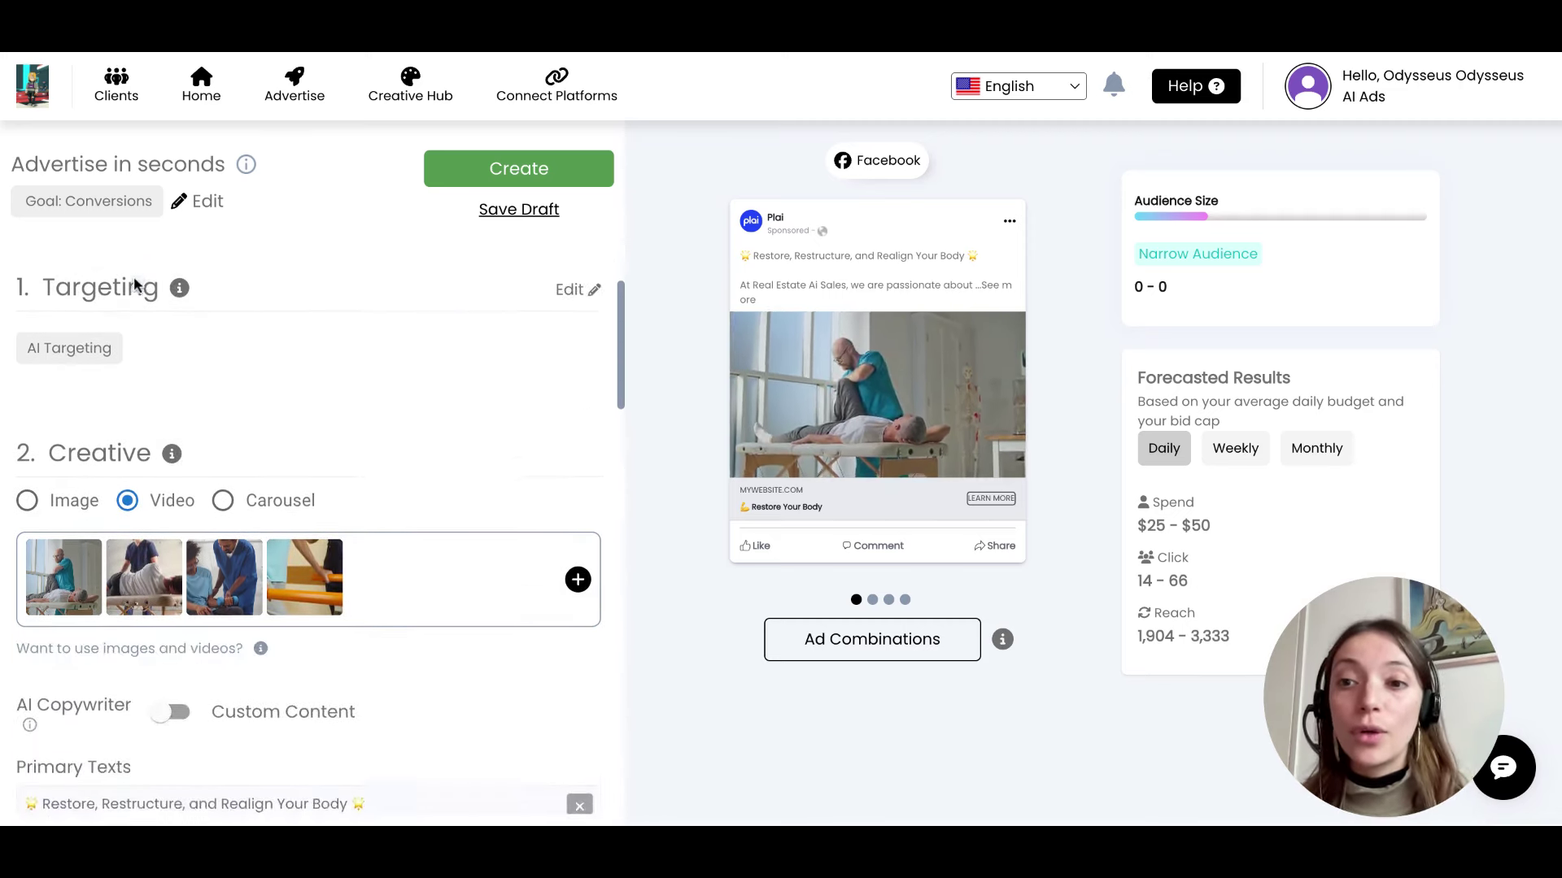
scroll(134, 285, "down", 10)
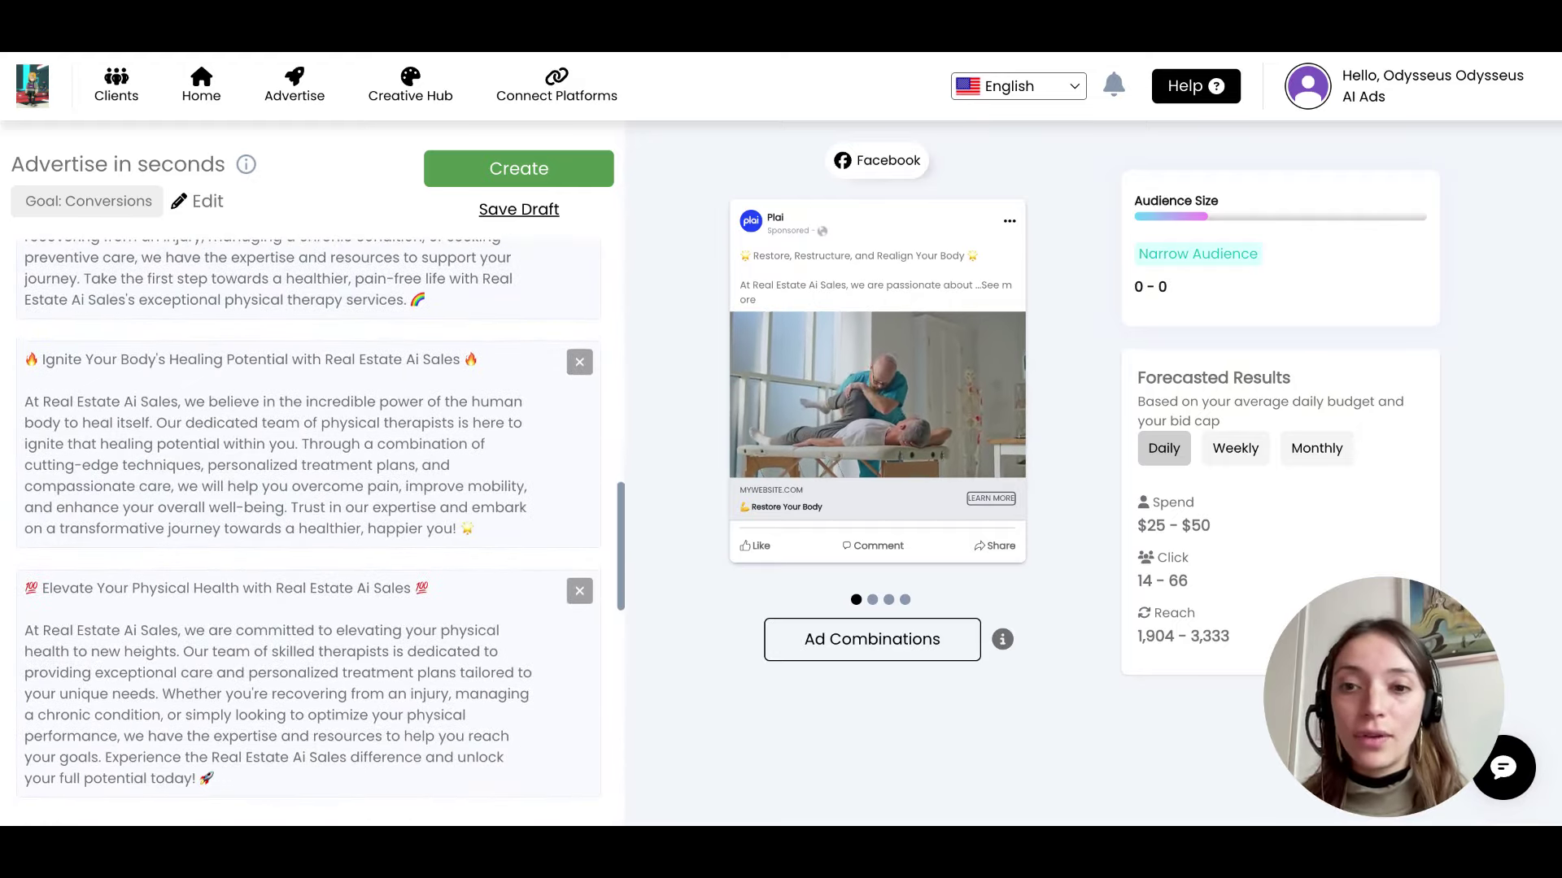
scroll(251, 632, "down", 7)
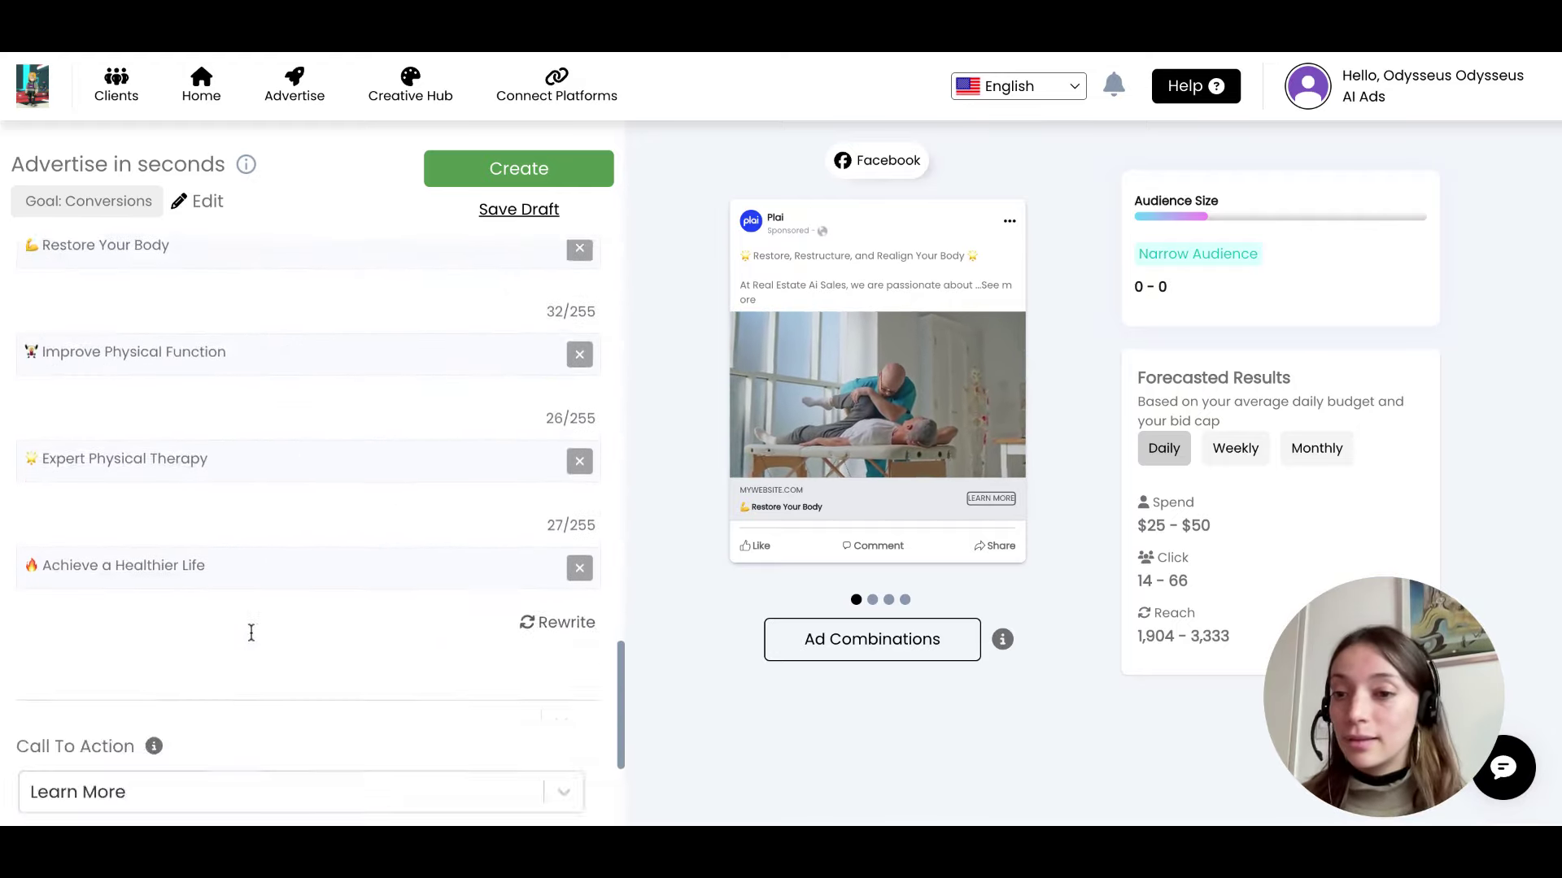
scroll(251, 633, "down", 2)
scroll(279, 593, "up", 20)
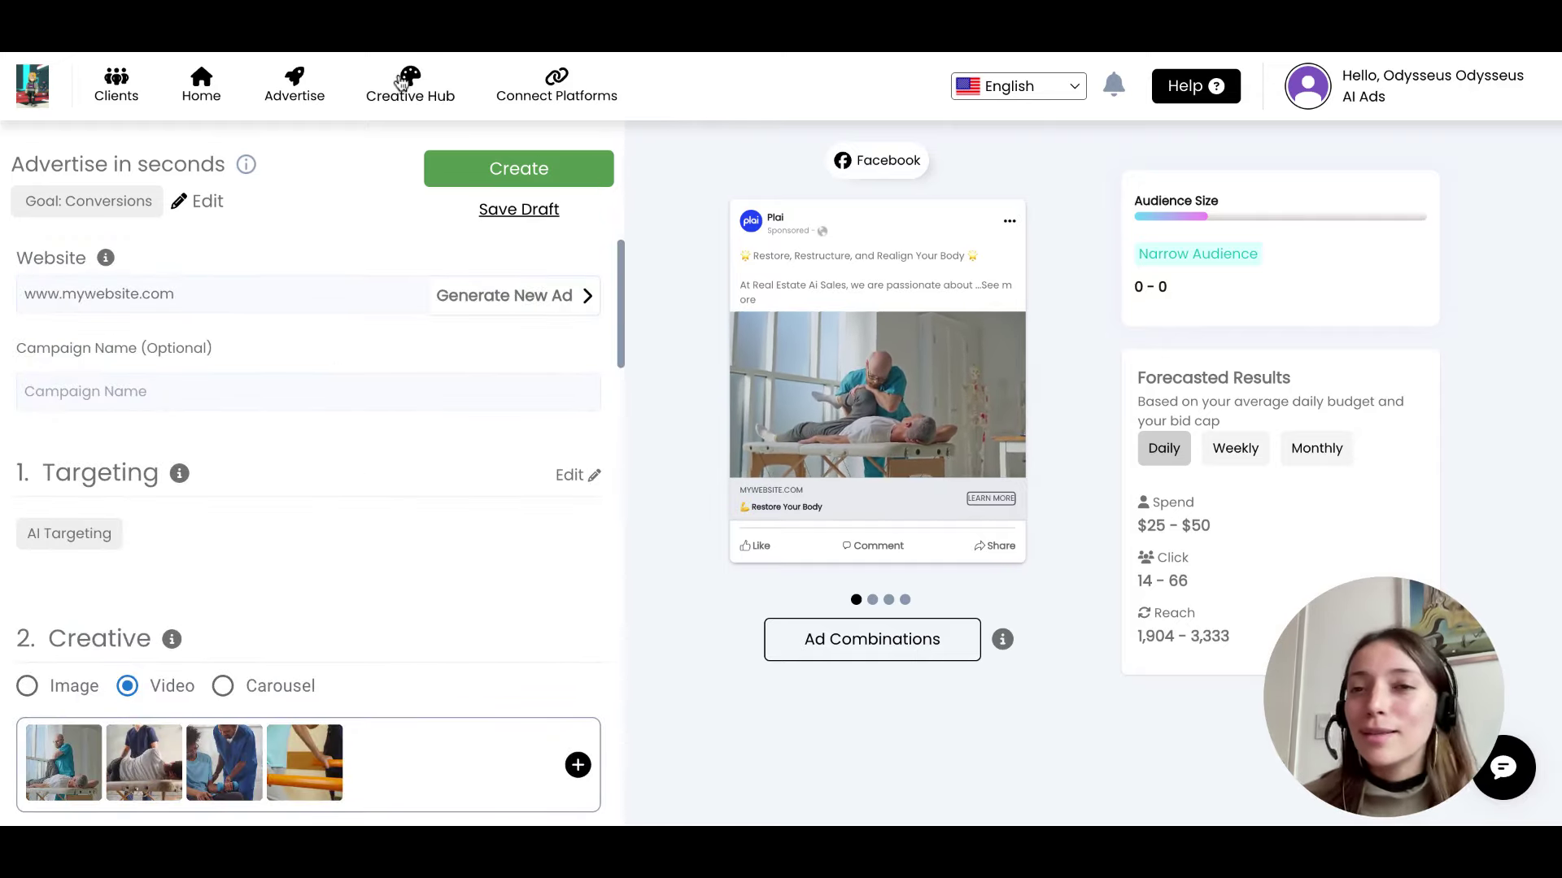
left_click(405, 104)
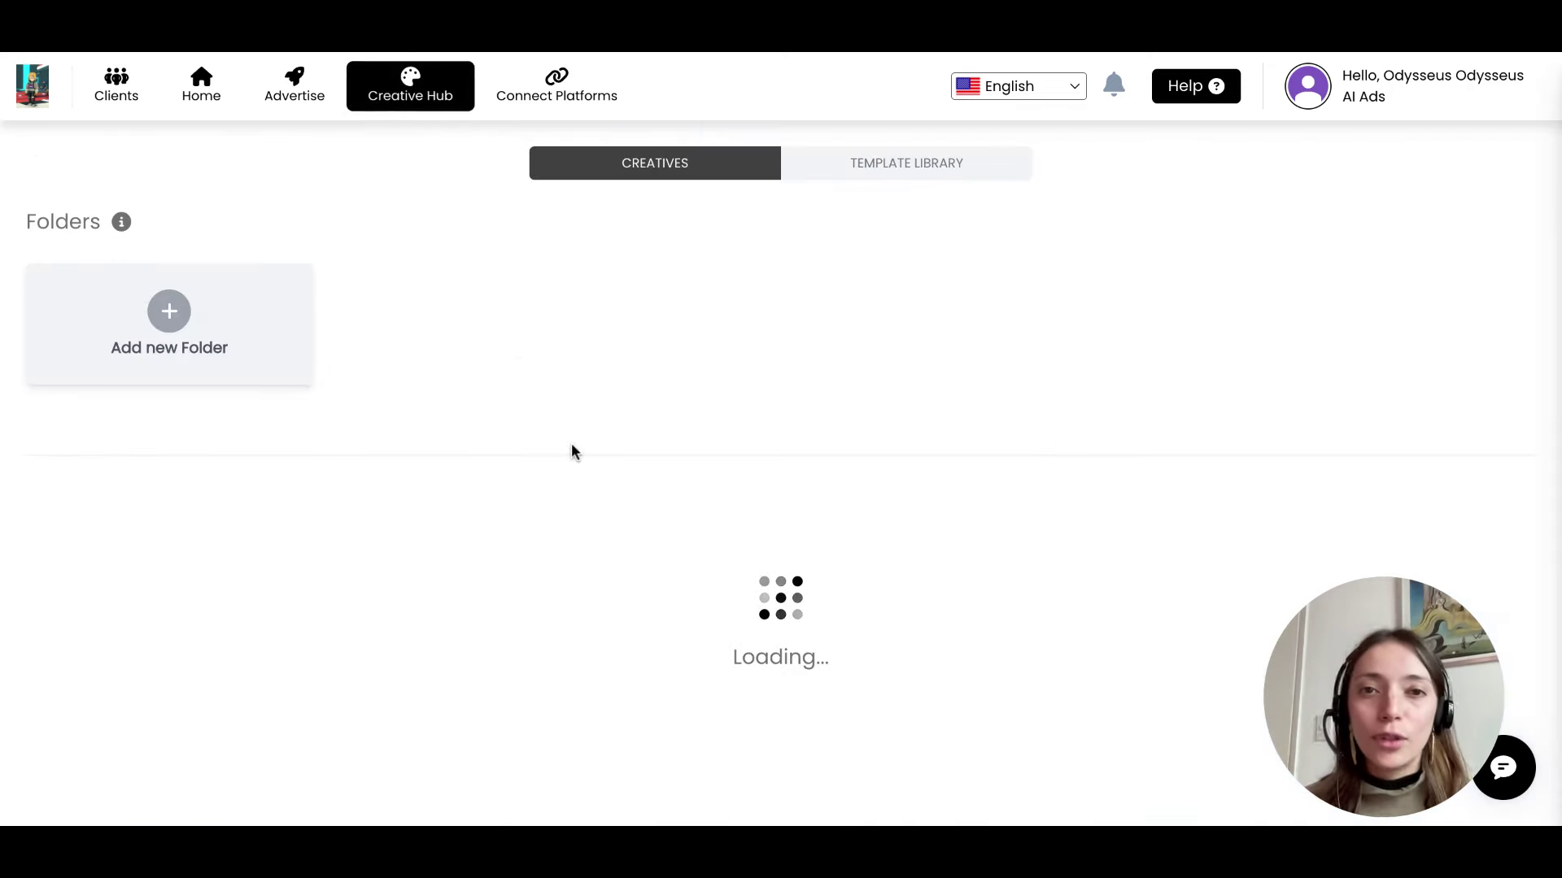
left_click(932, 169)
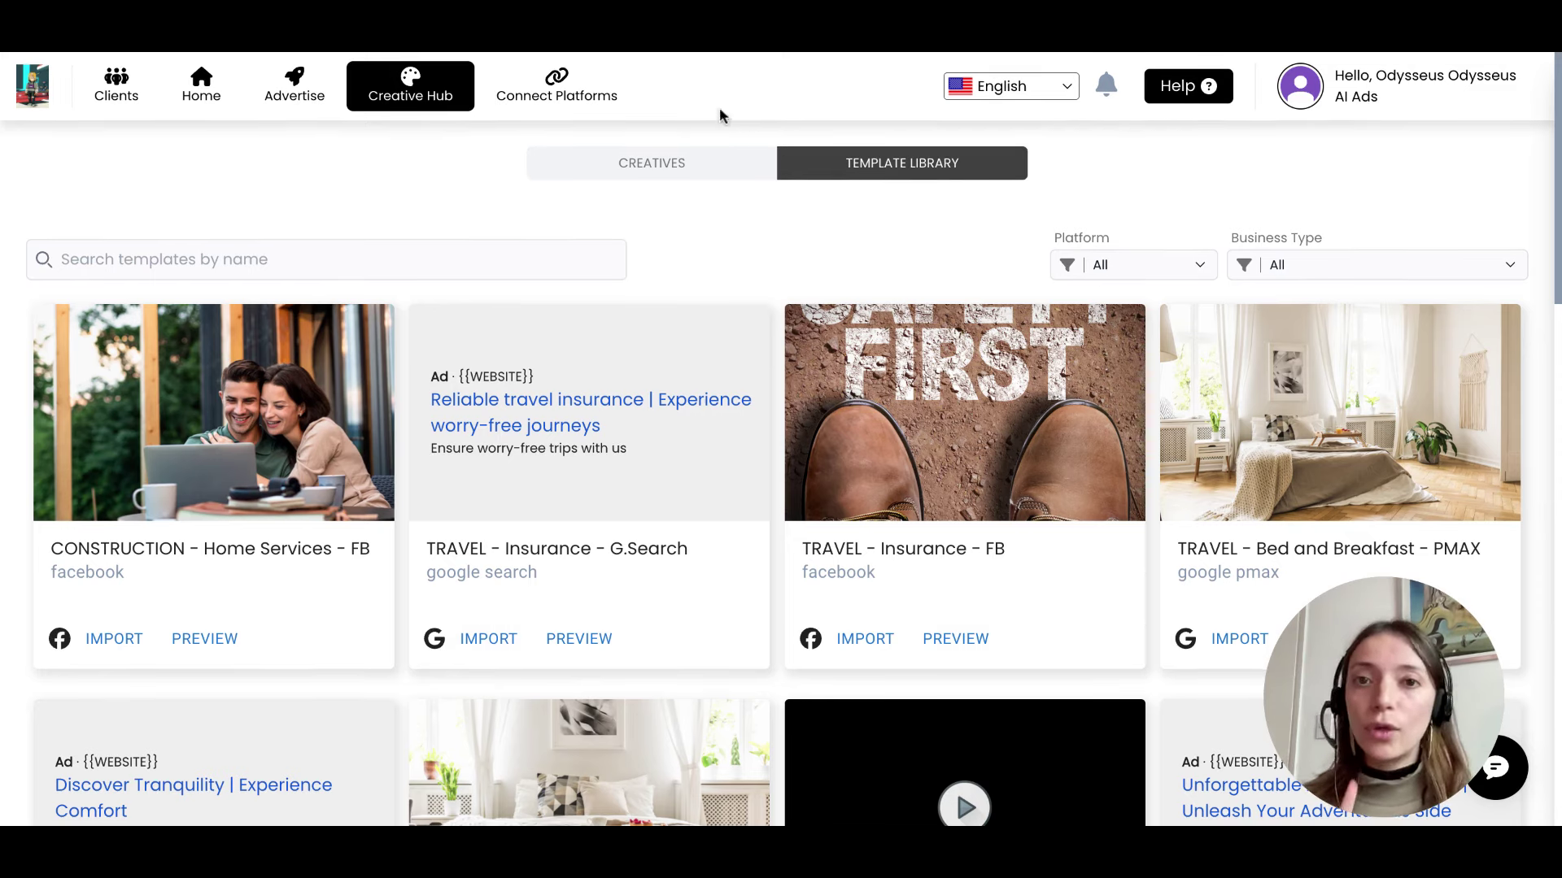
left_click(678, 164)
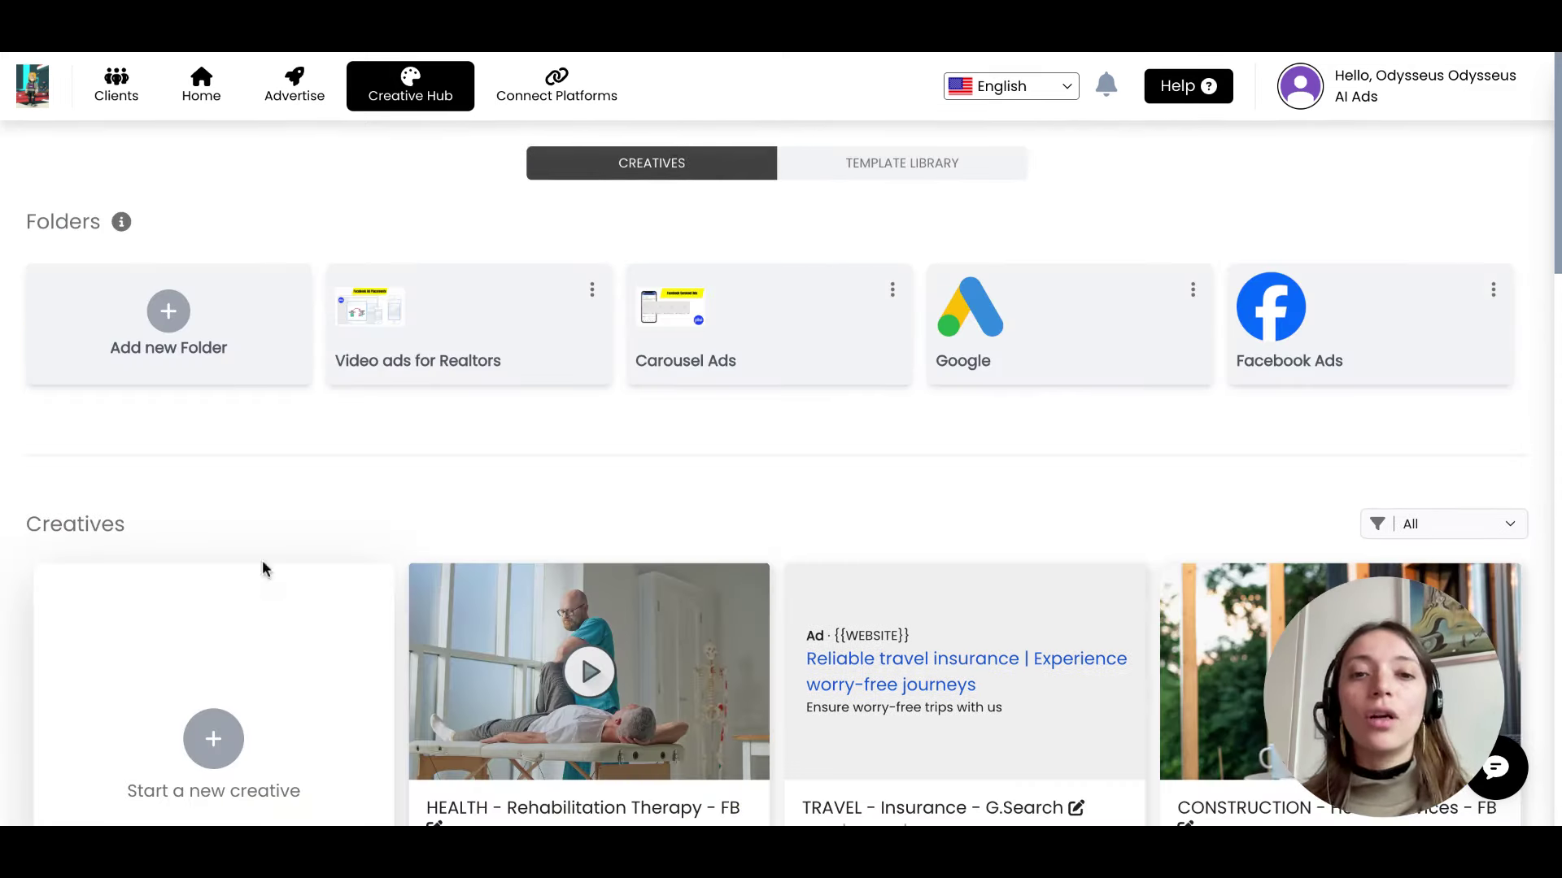
scroll(645, 590, "down", 4)
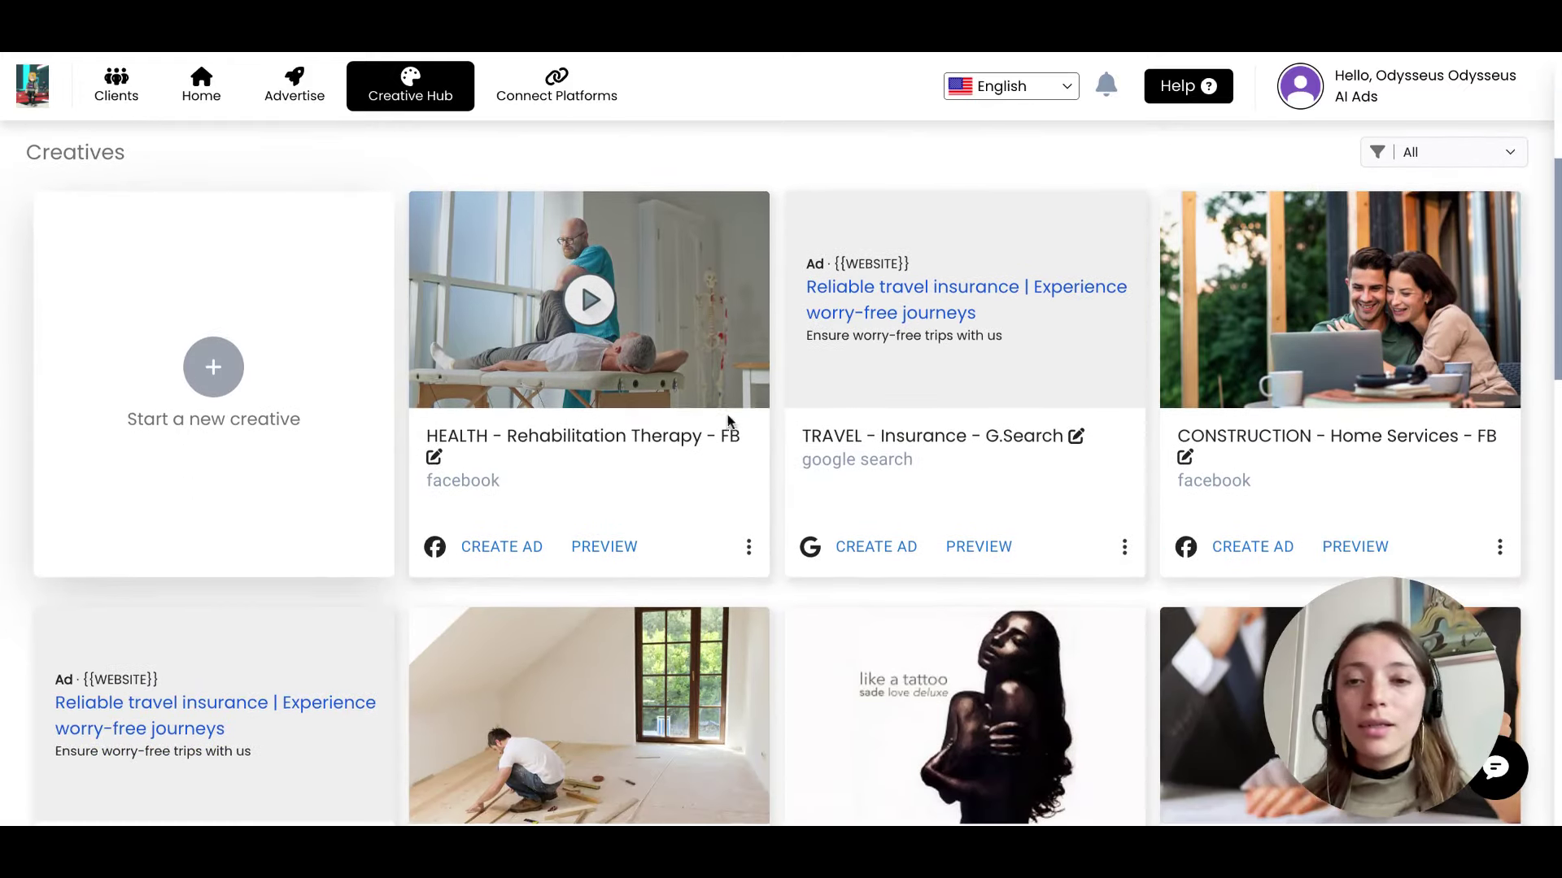
scroll(729, 424, "up", 1)
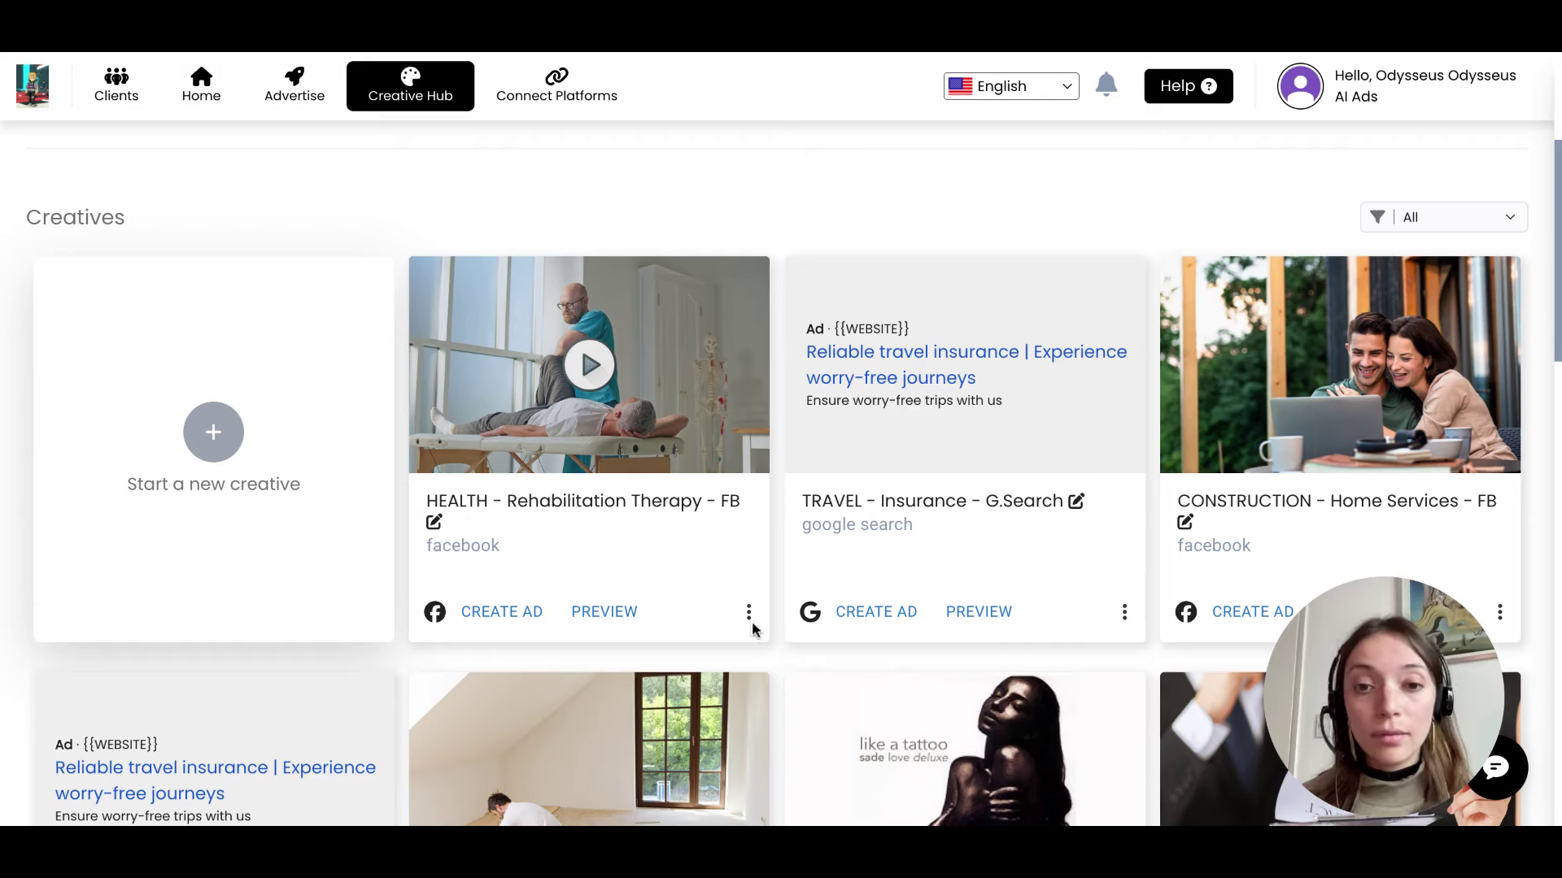
left_click(749, 618)
left_click(710, 642)
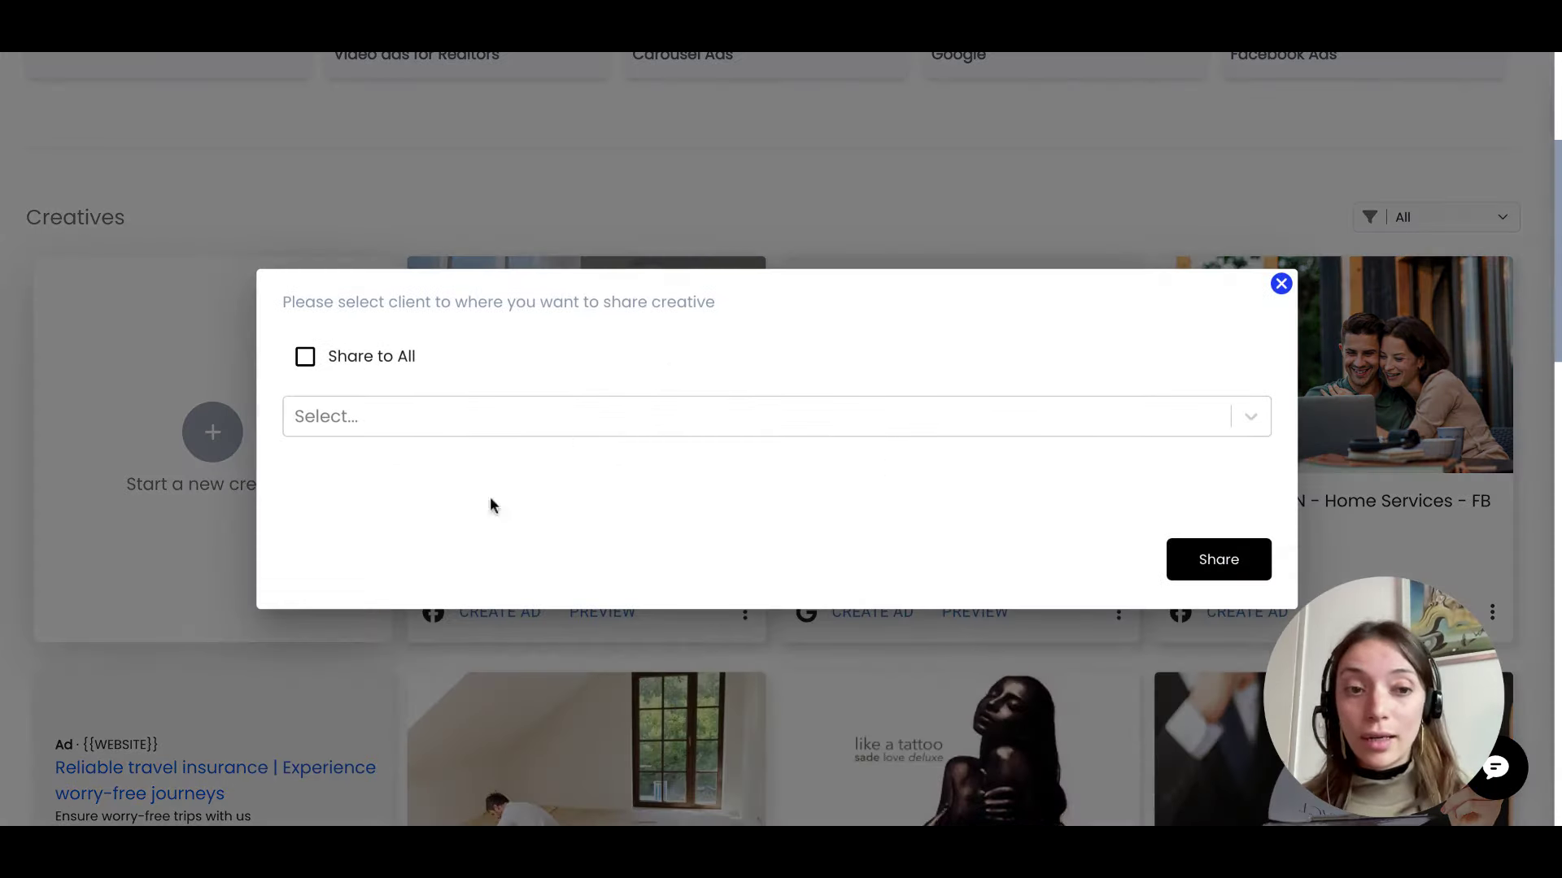
left_click(1281, 284)
scroll(1050, 271, "up", 3)
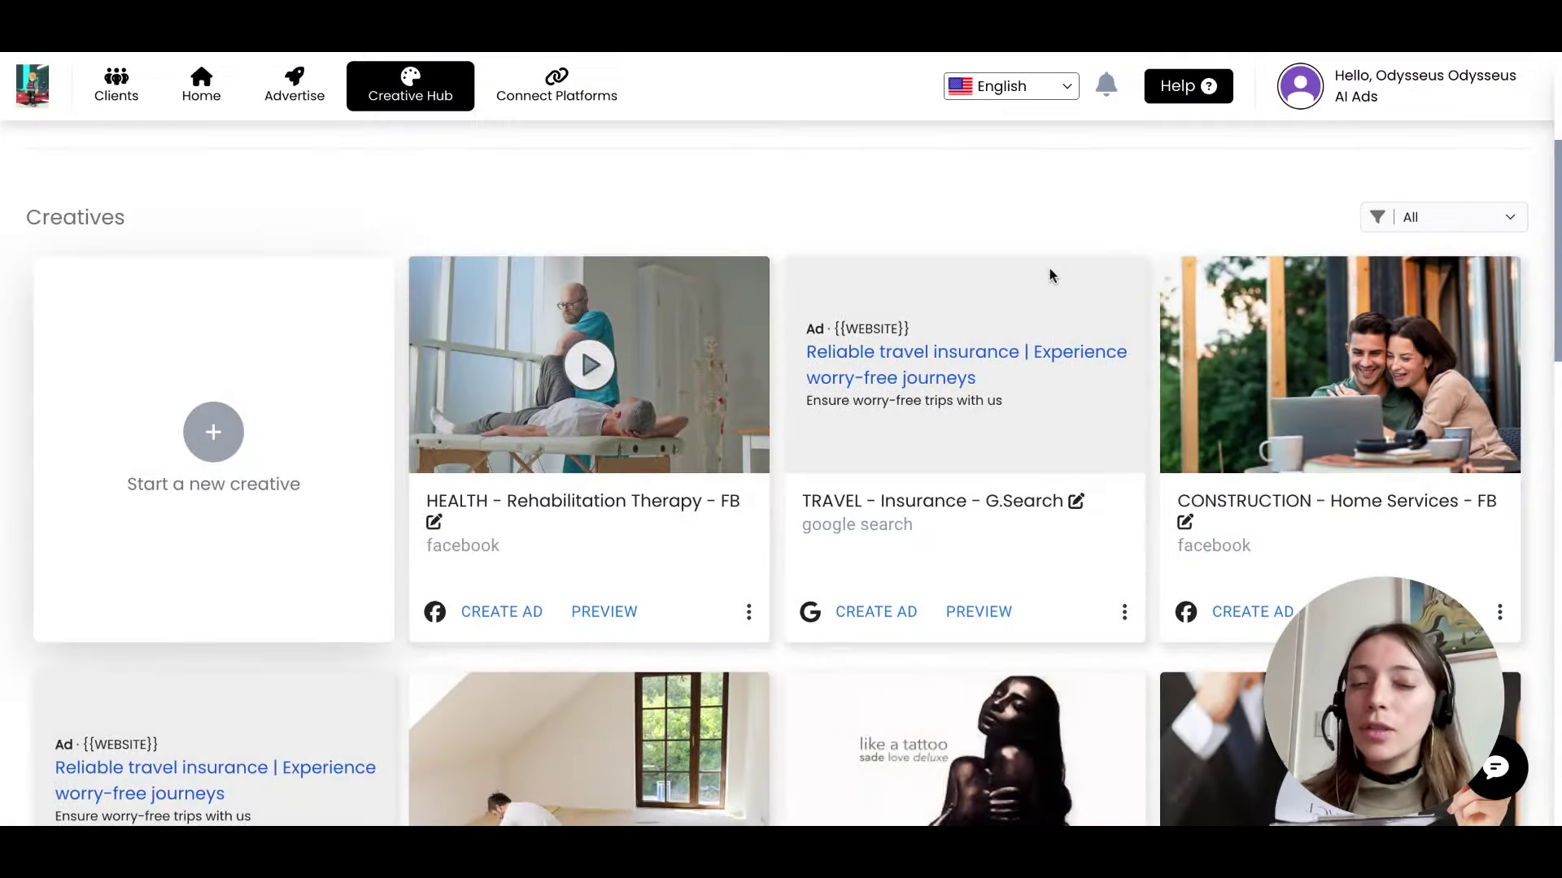
Switch to the TEMPLATE LIBRARY tab listing Construction, Travel Insurance and Bed and Breakfast templates.
scroll(1049, 275, "up", 2)
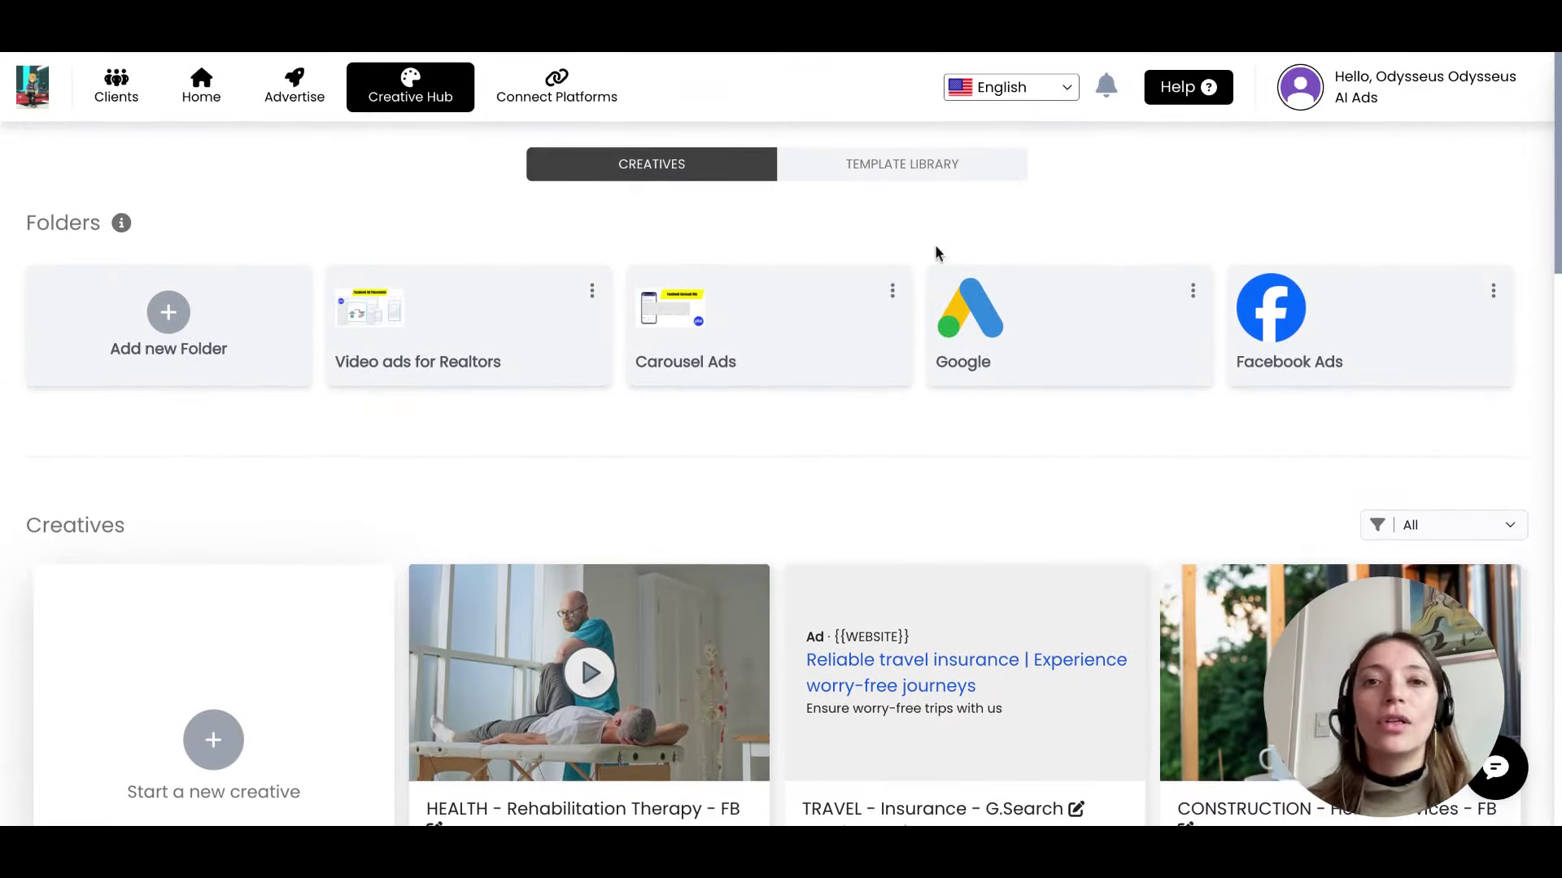
left_click(944, 166)
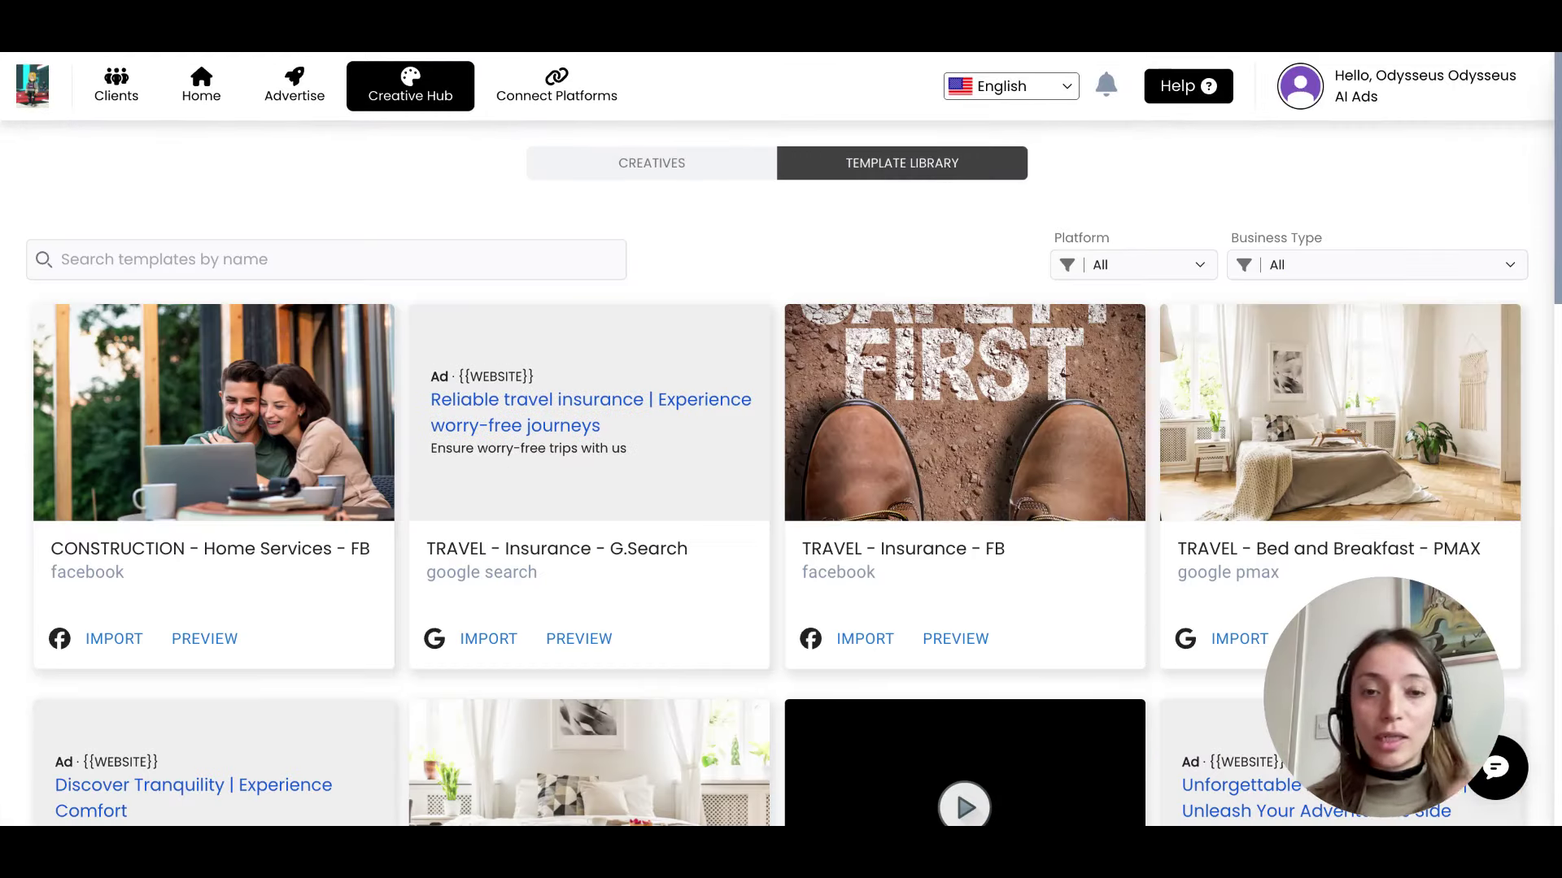